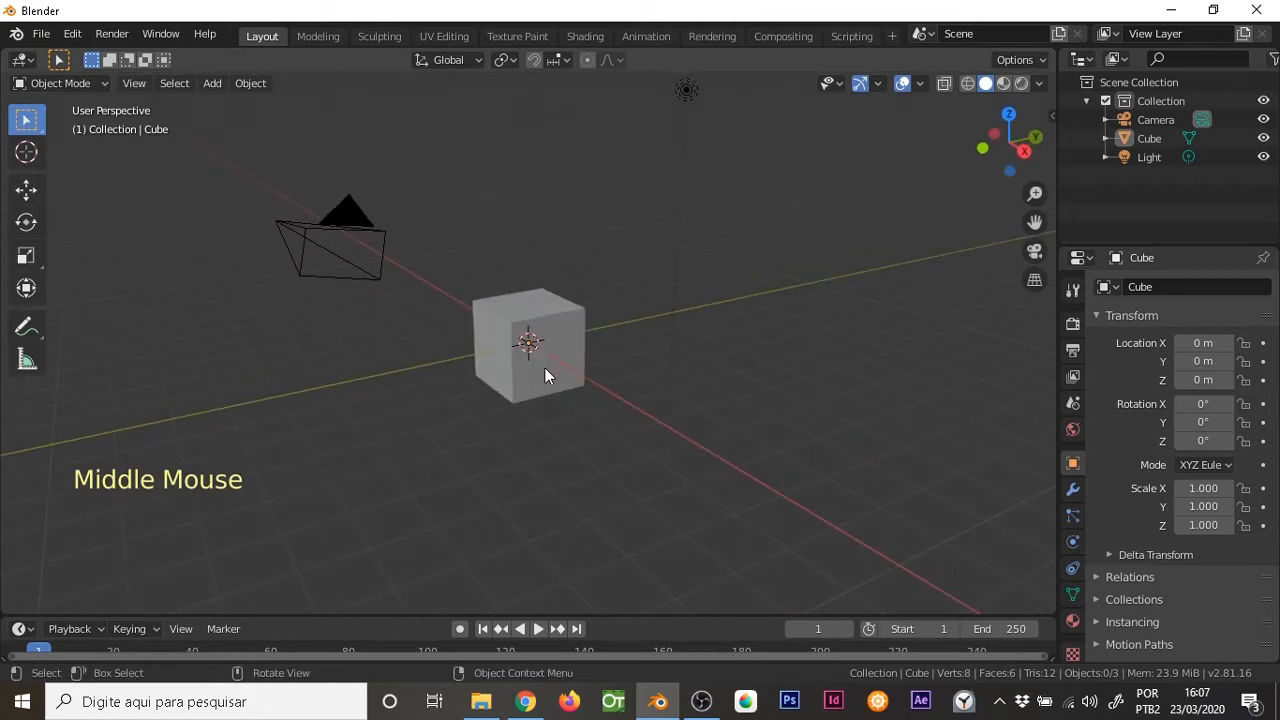
Delete the default cube from the scene
ctrl+middle_drag(540, 383, 545, 325)
click(564, 349)
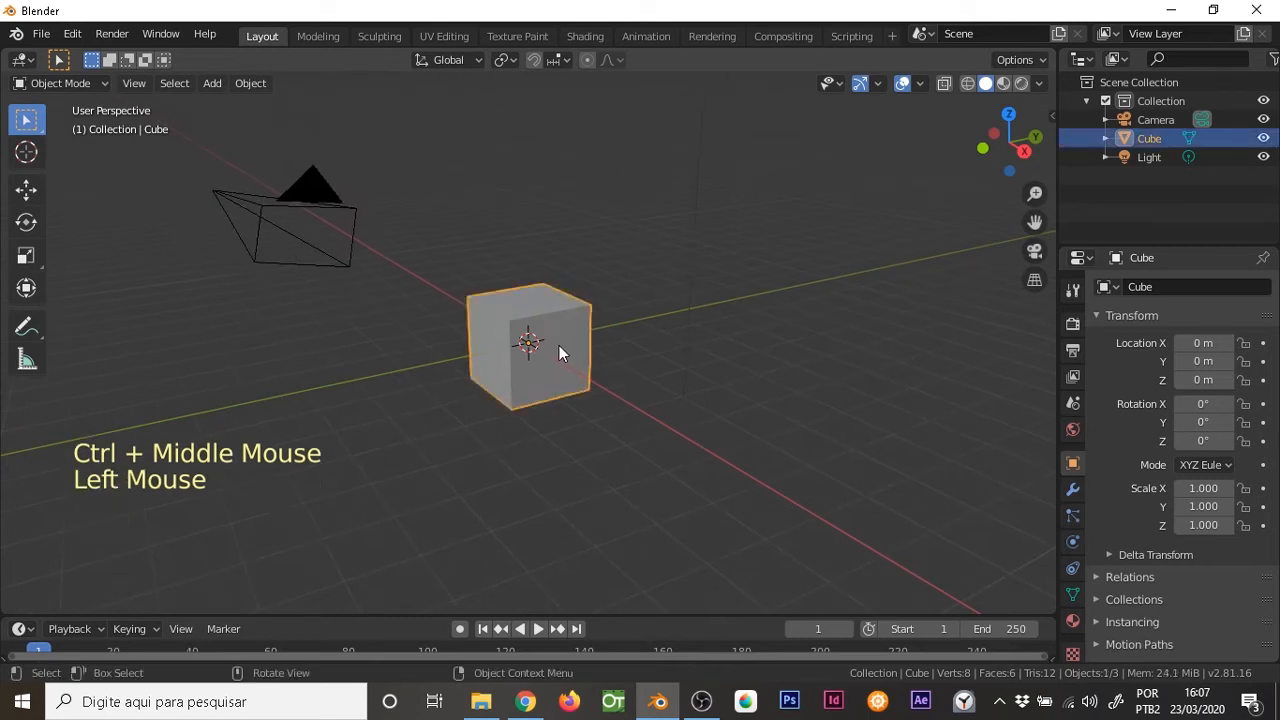
key(x)
click(538, 287)
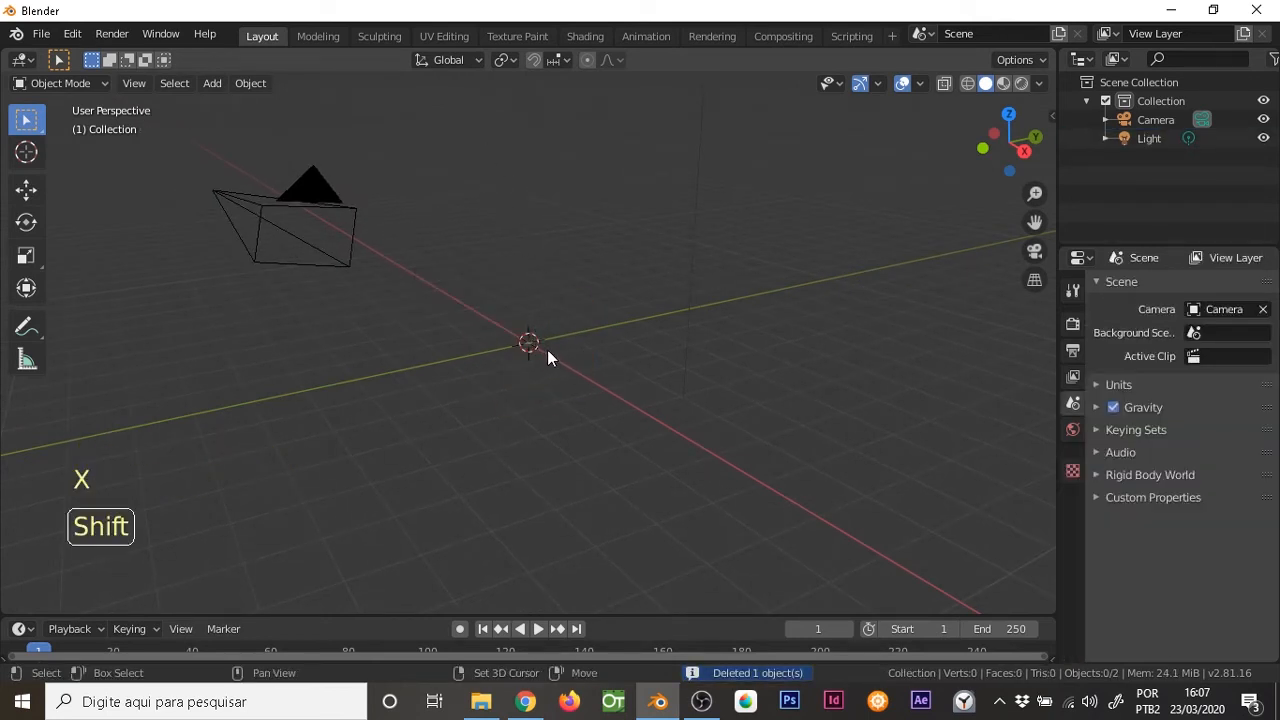
Add a mesh circle at the world origin
key(shift+a)
mouse_move(540, 322)
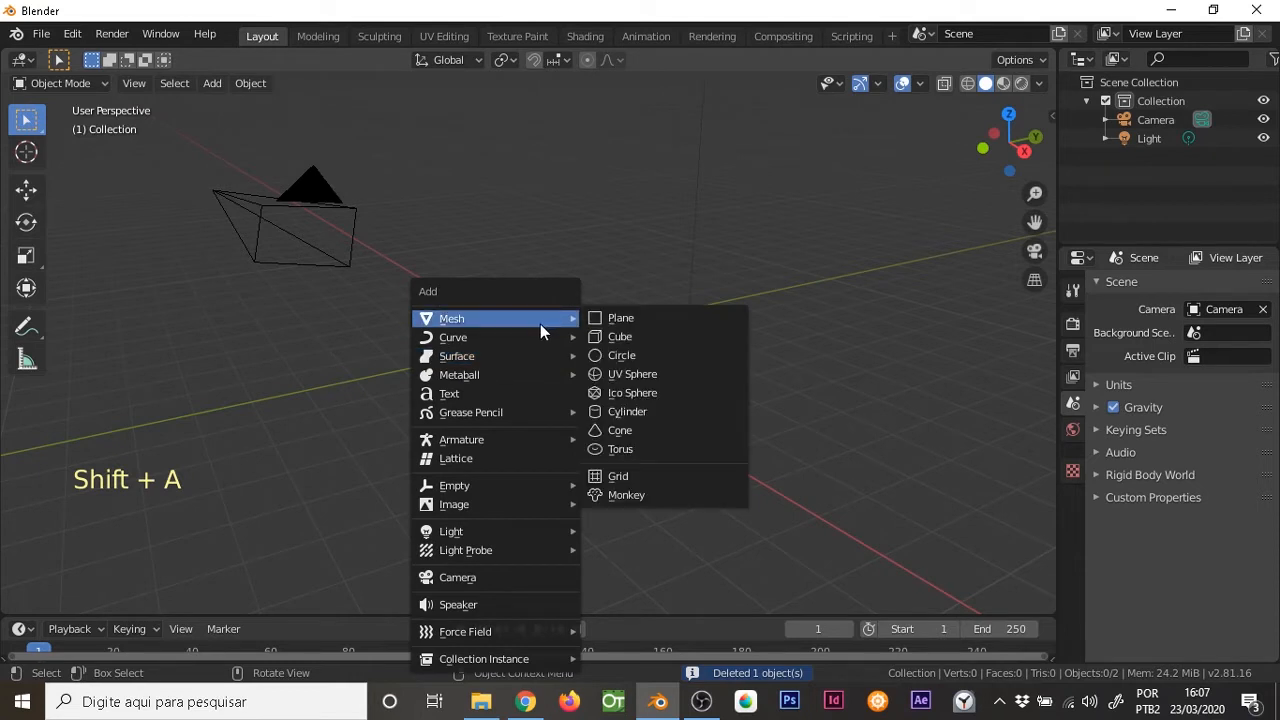
click(631, 357)
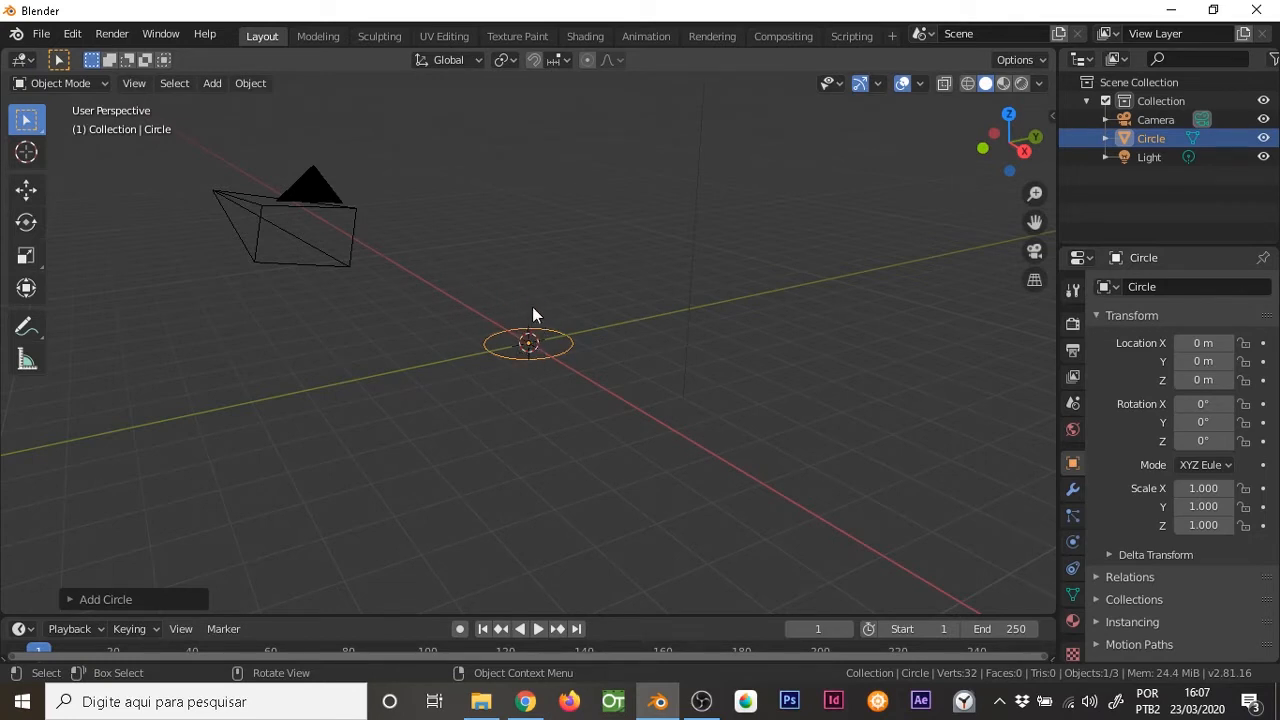
click(903, 84)
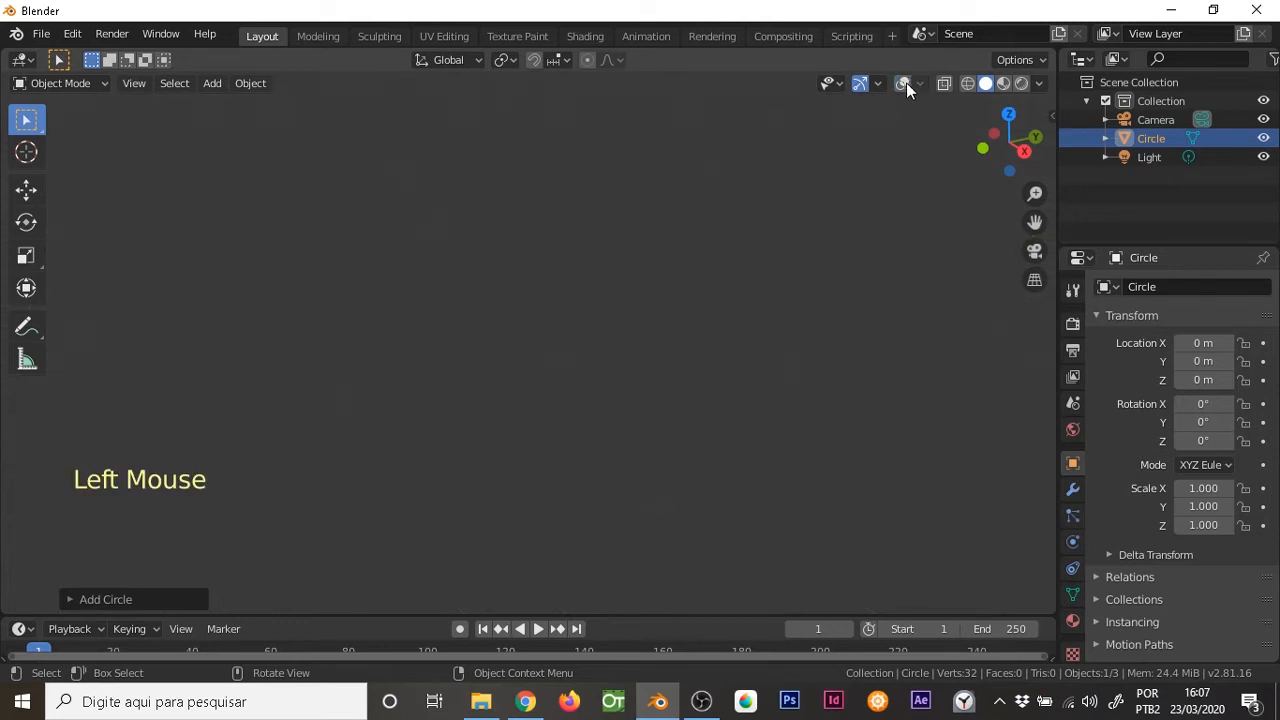
click(902, 84)
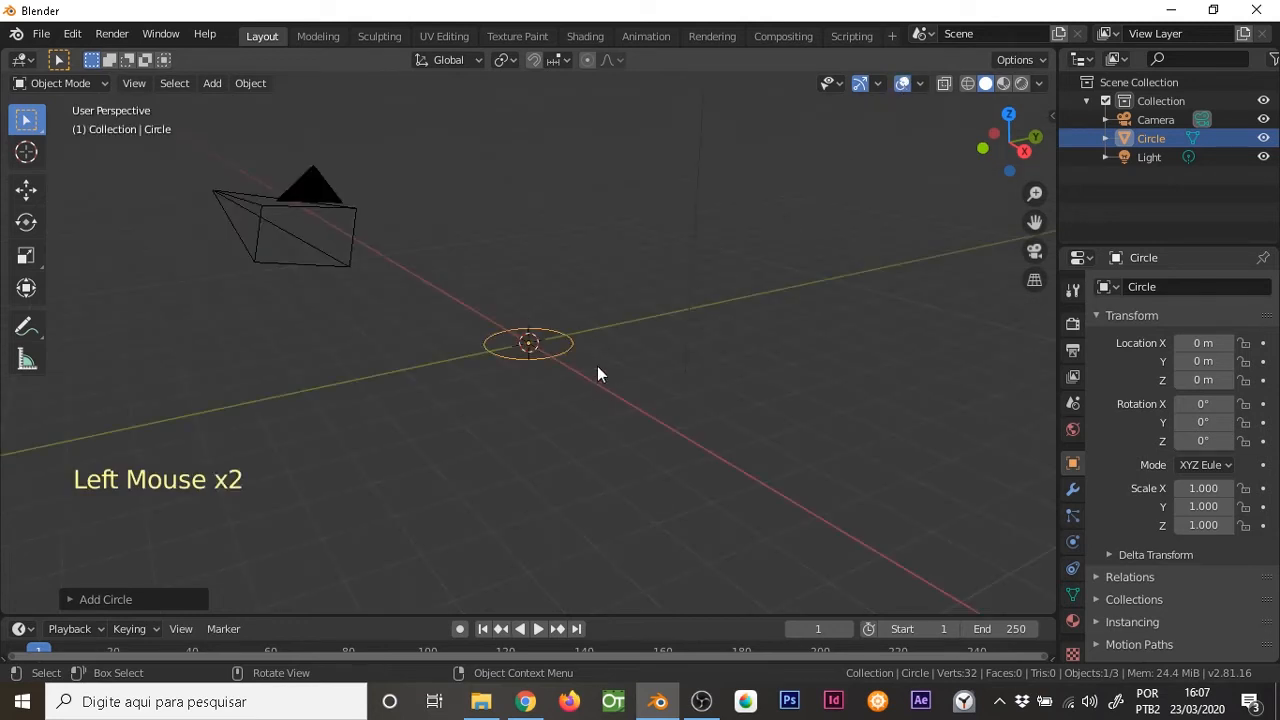
Set the new circle's vertex count to 12
click(71, 600)
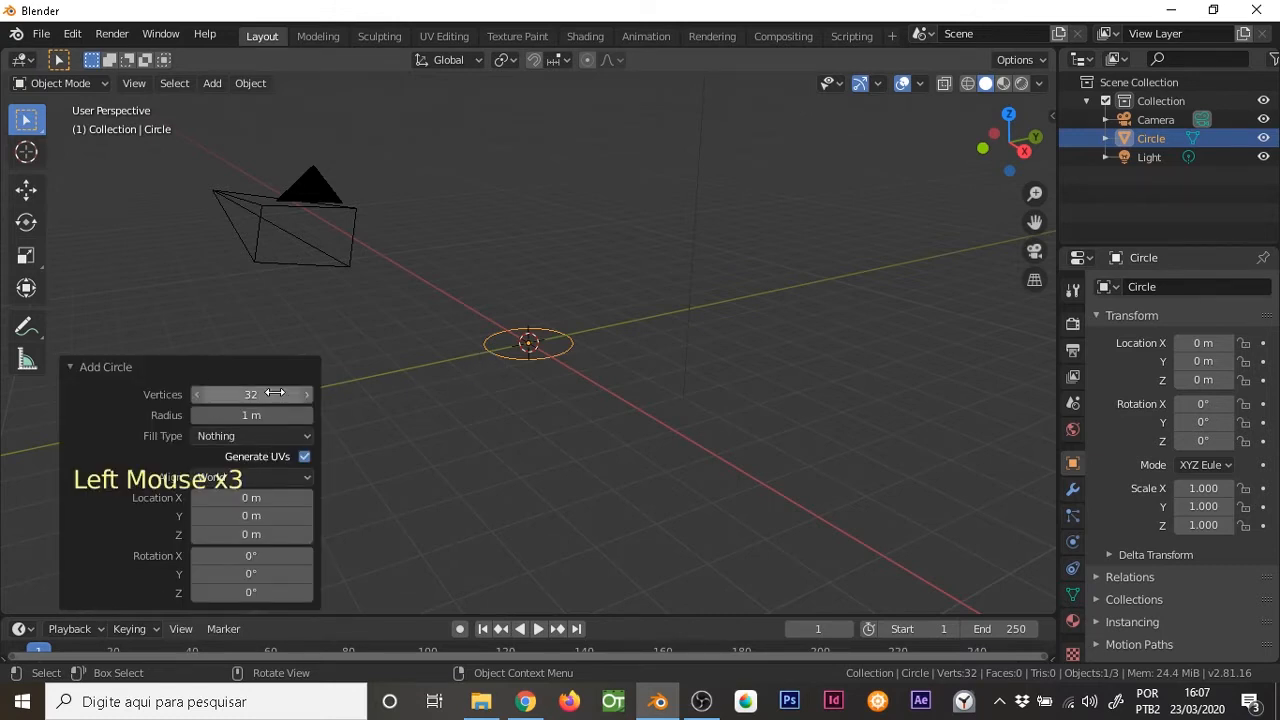
drag(274, 394, 197, 414)
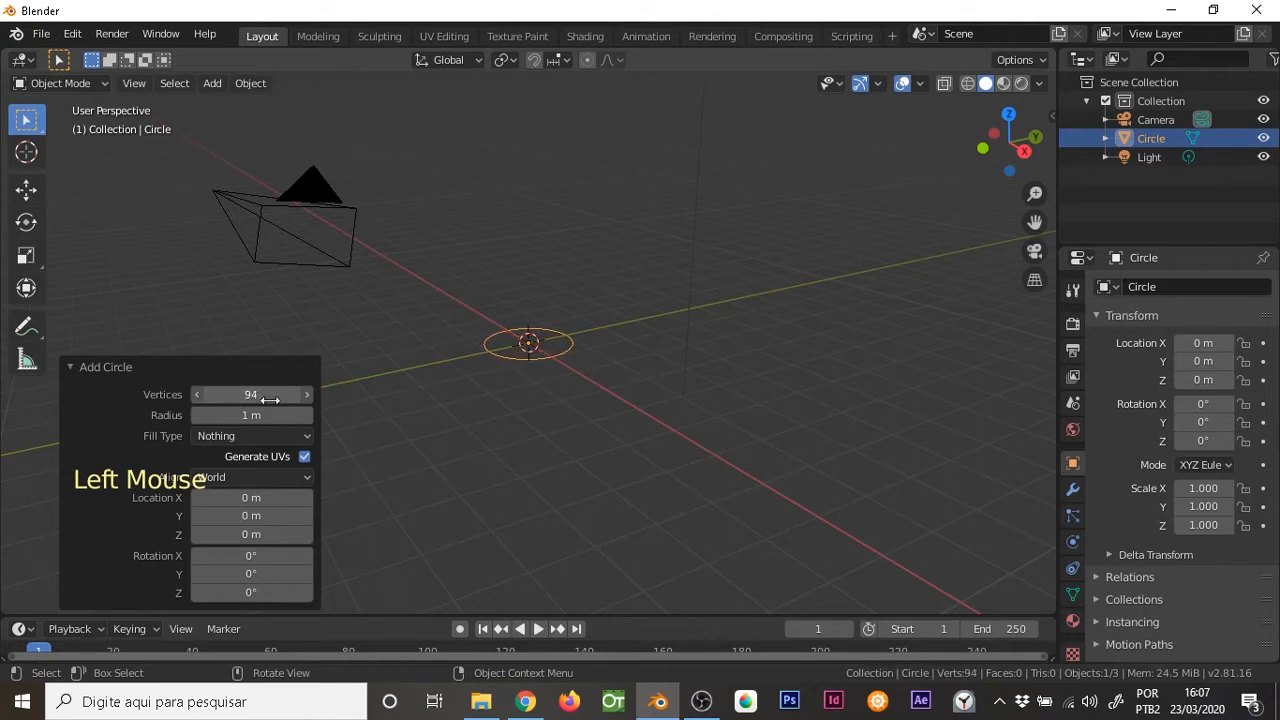
drag(169, 414, 175, 414)
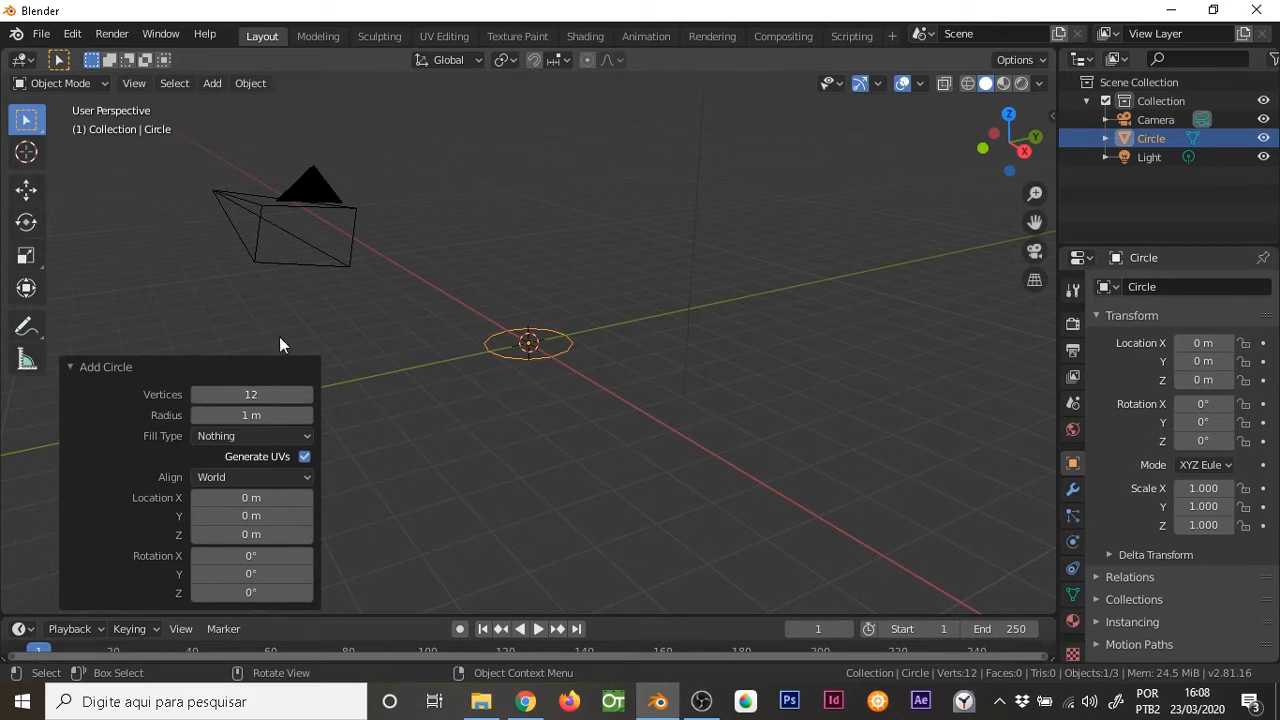
middle_drag(463, 376, 563, 298)
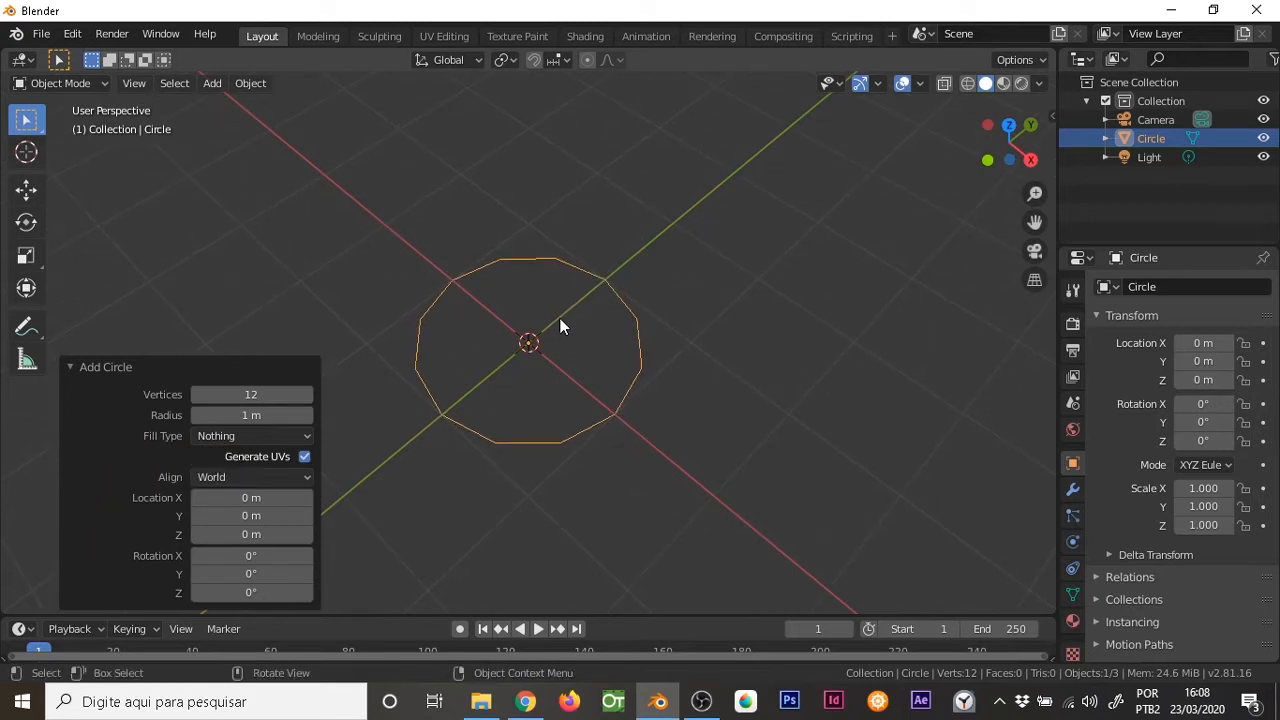
In Edit Mode and front view, extrude the whole circle upward along Z by about 0.19 m
key(Tab)
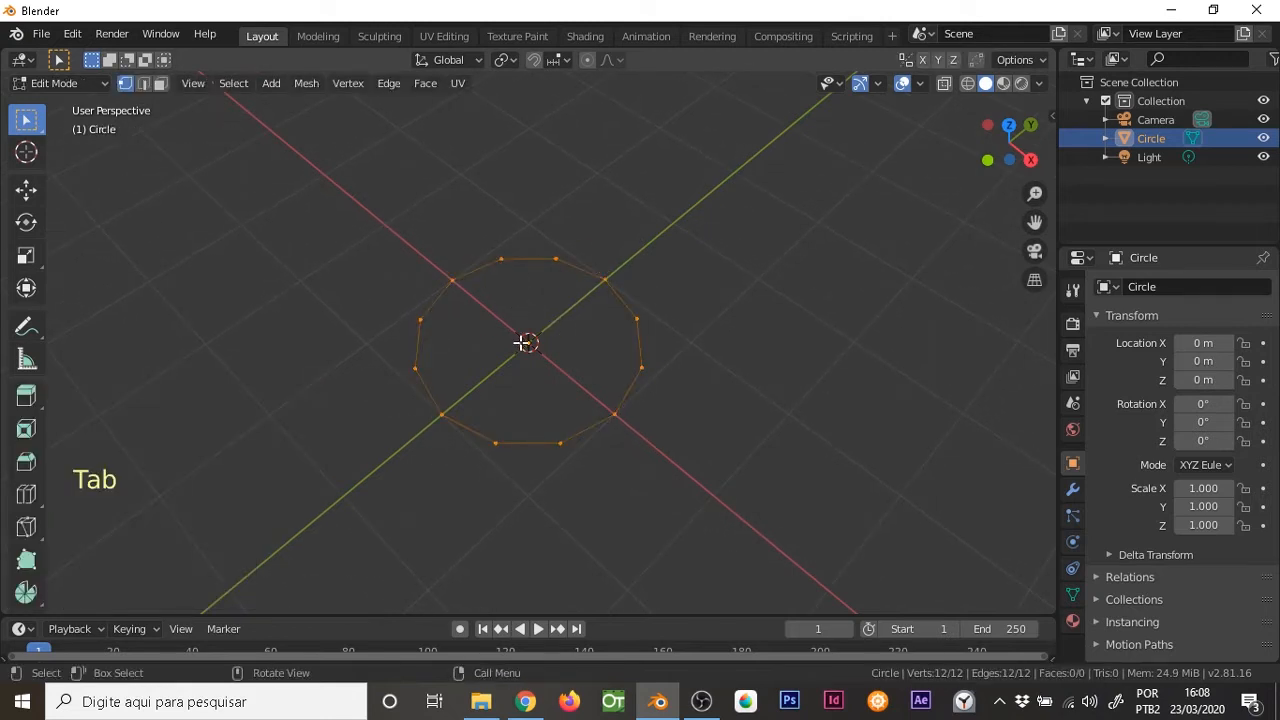
key(KP_1)
shift+middle_drag(563, 246, 583, 331)
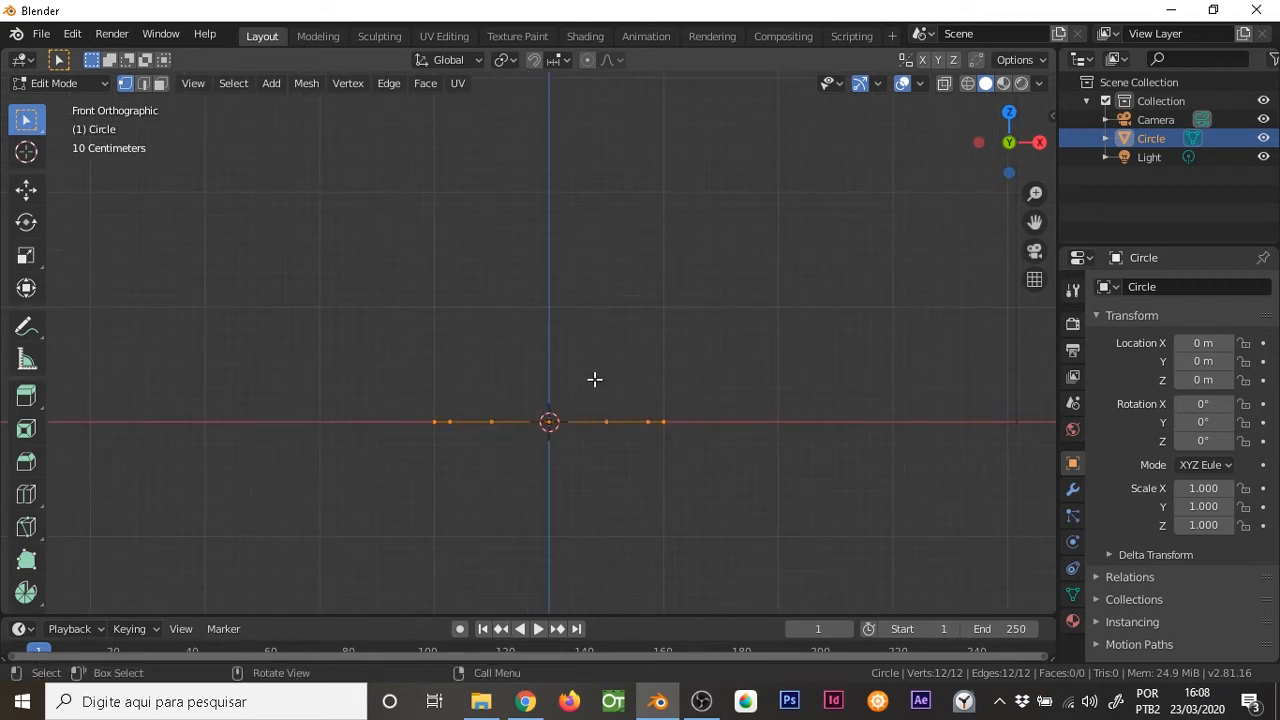
key(e)
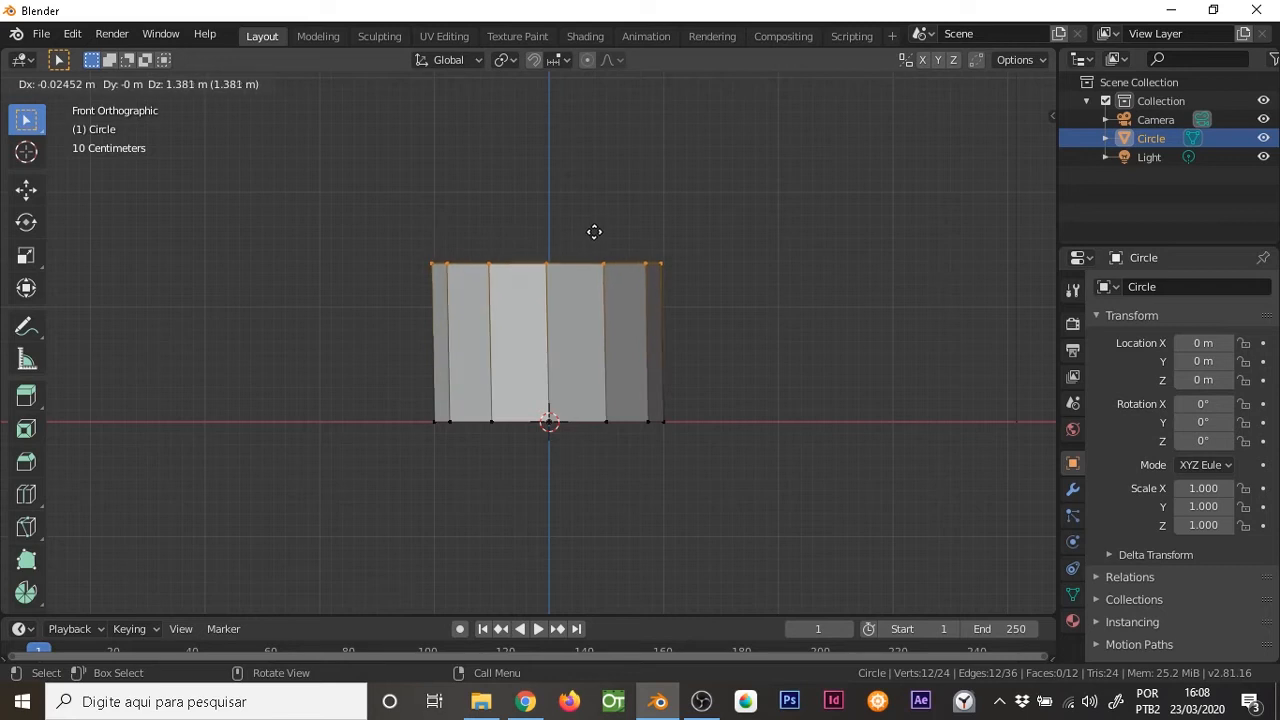
key(z)
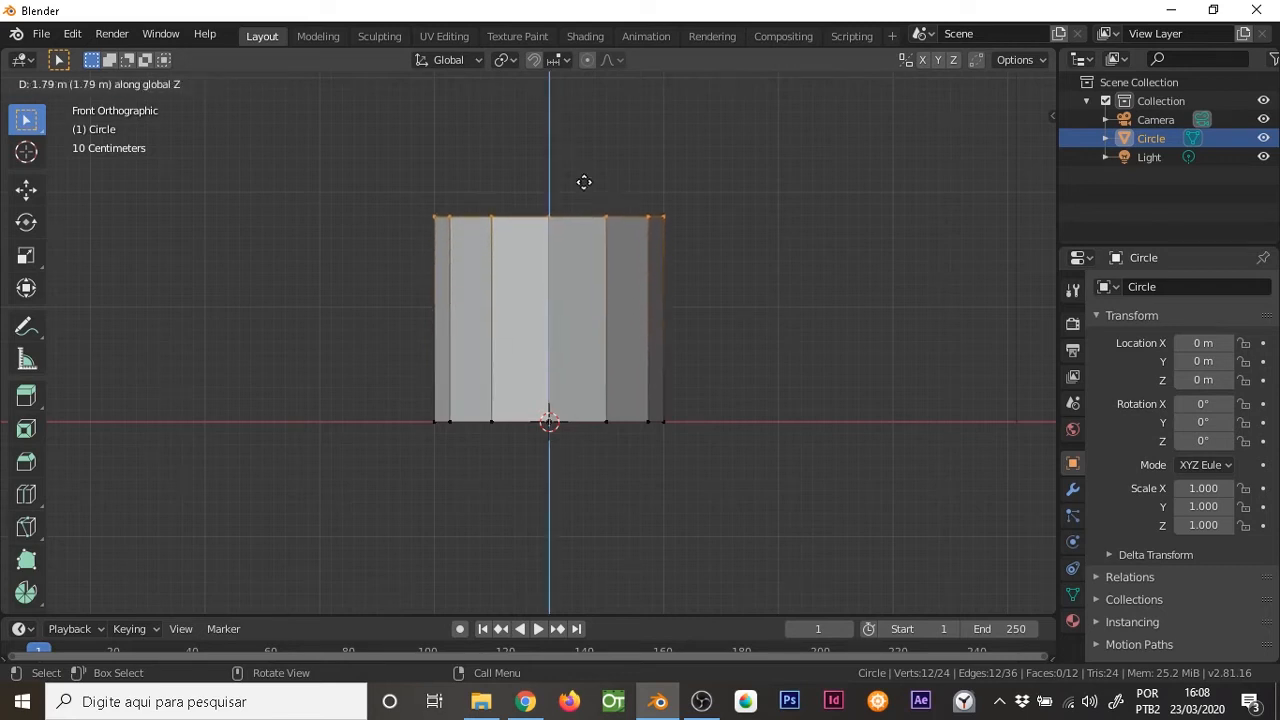
click(608, 367)
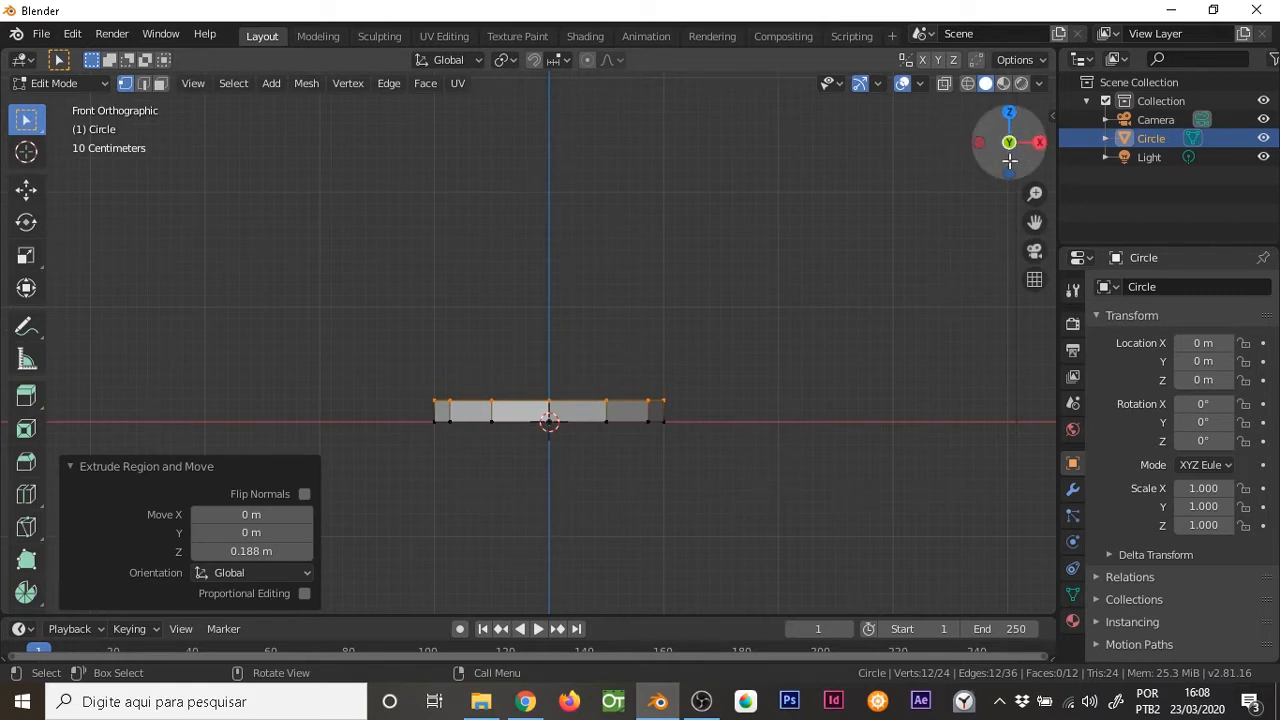
Scale the extruded upper ring outward by about 1.2 to flare the base, and collapse the Resize settings
key(s)
click(647, 385)
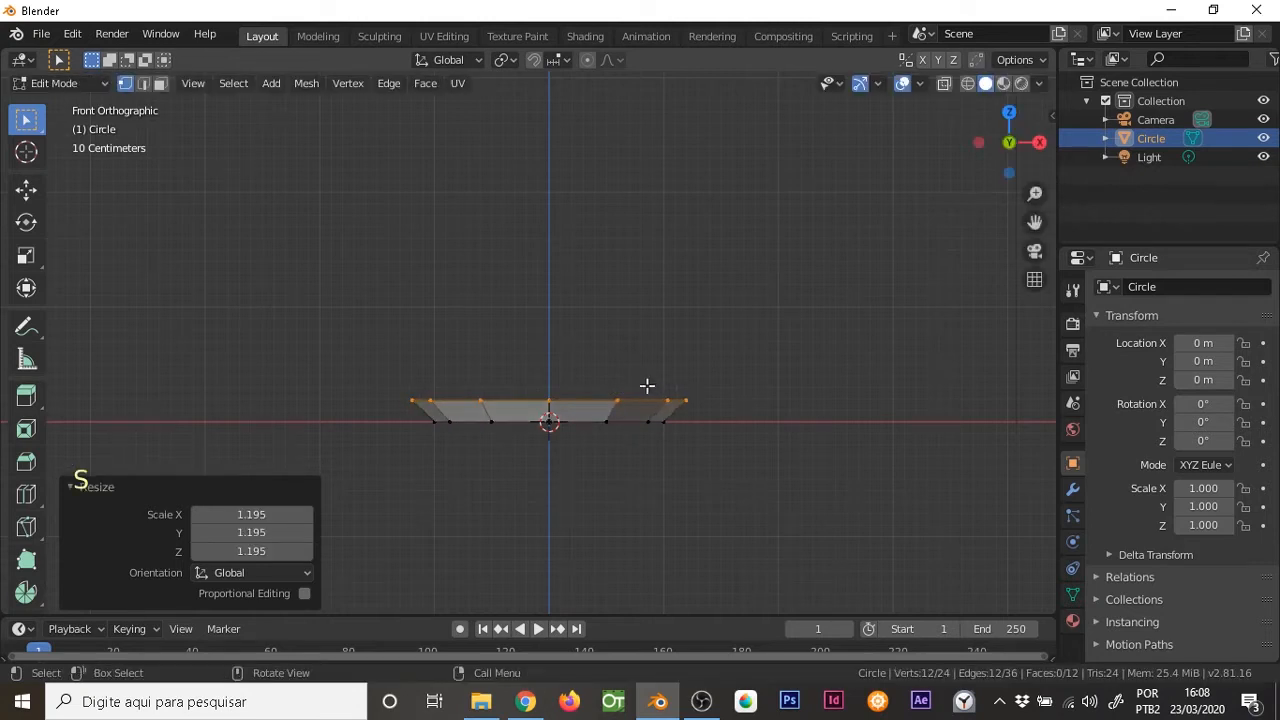
shift+middle_drag(631, 331, 604, 346)
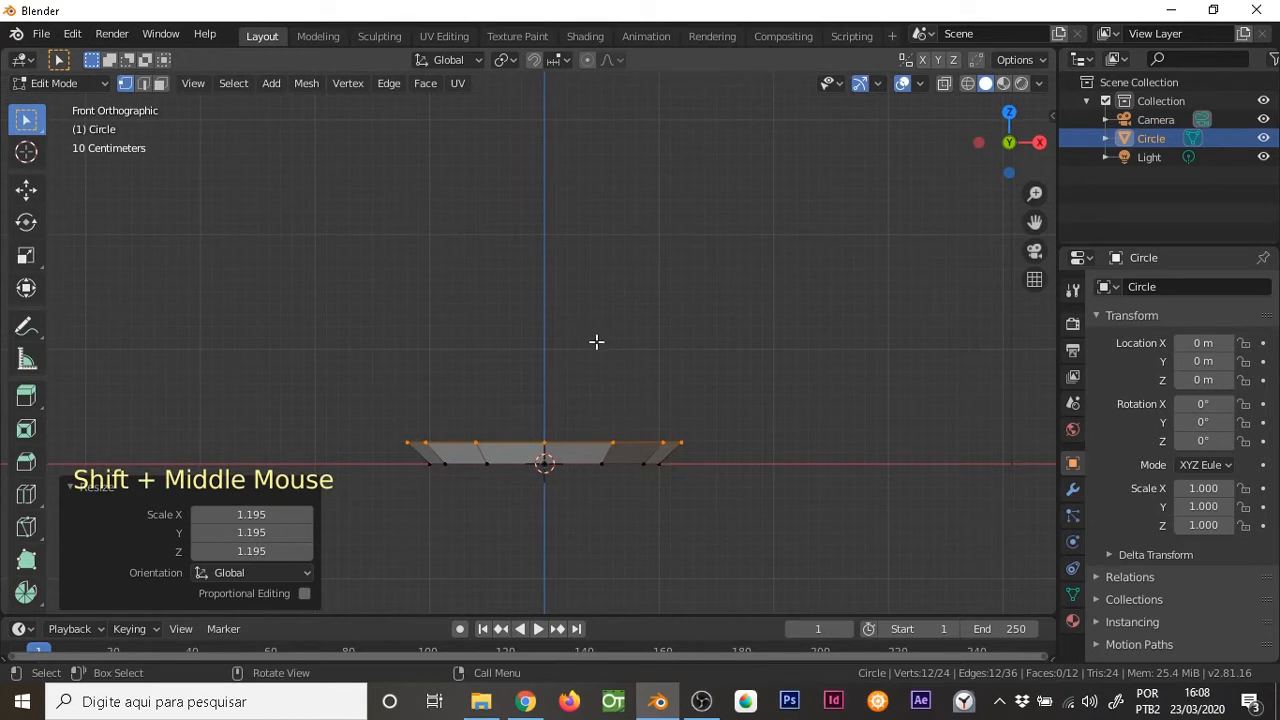
click(80, 488)
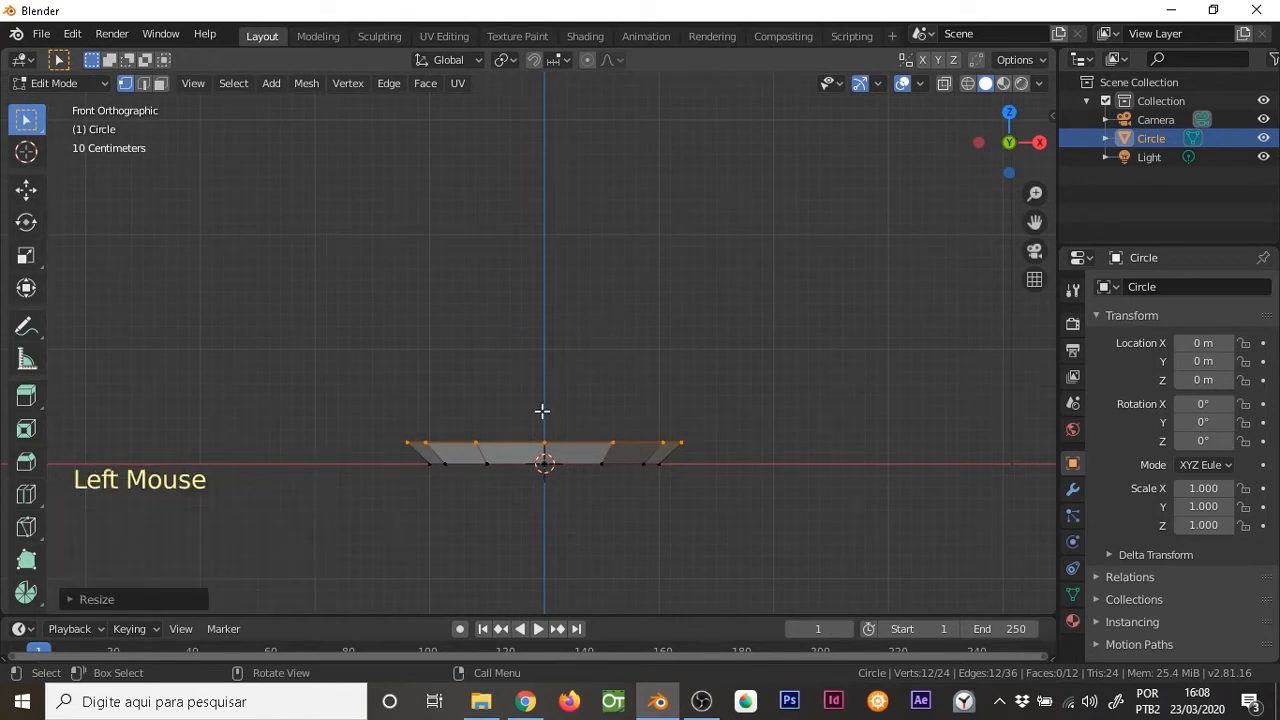
Extrude the flared ring upward along Z by about 2.5 m to form the cup's outer wall
key(e)
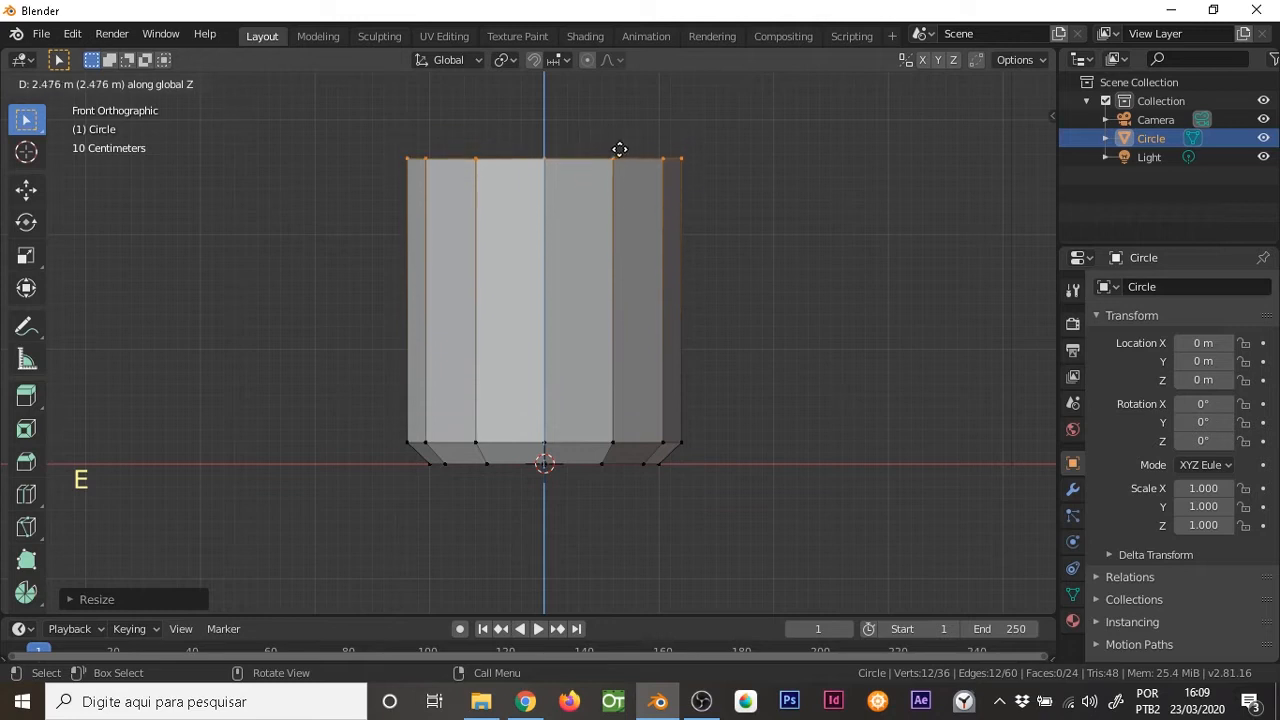
click(625, 147)
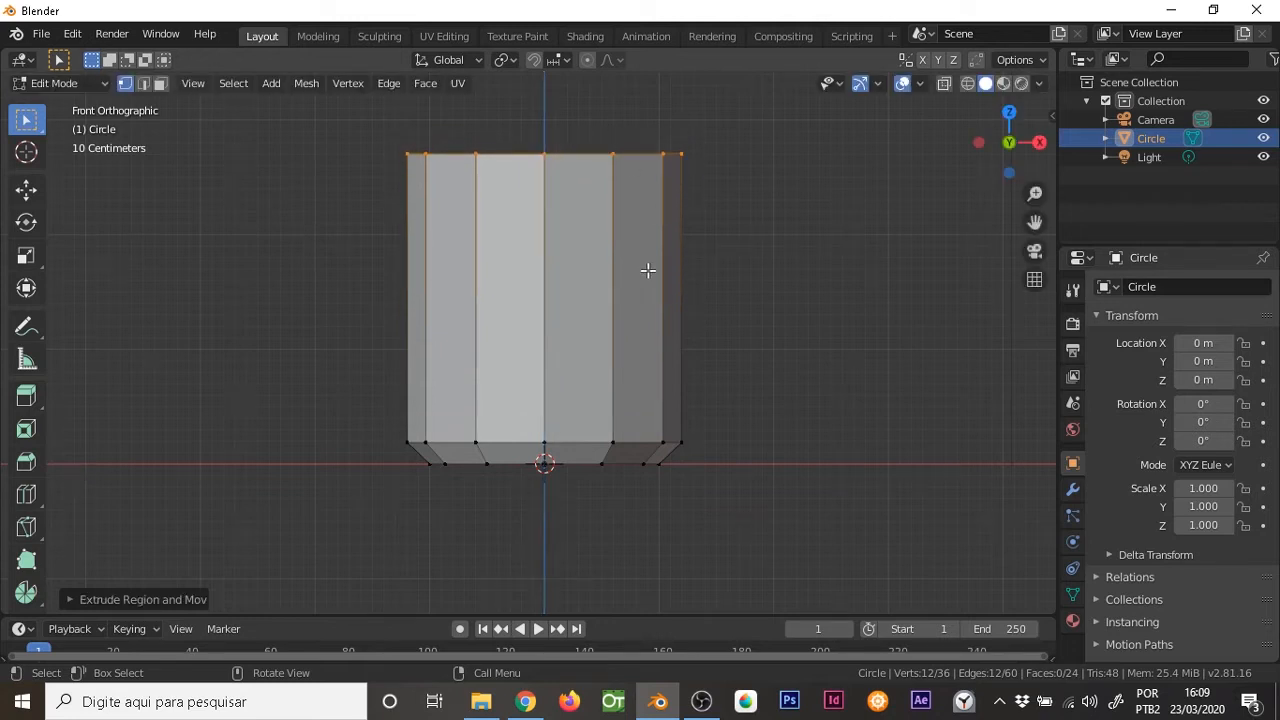
middle_drag(649, 233, 581, 311)
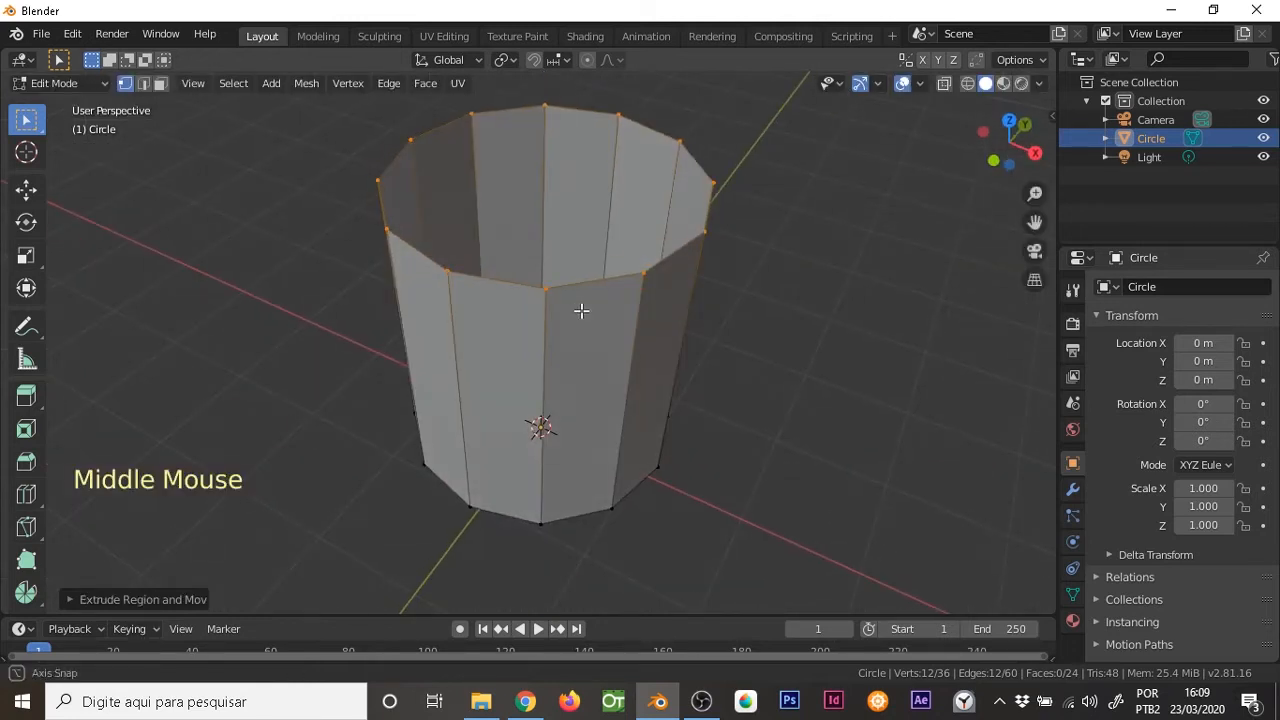
Extrude the top ring and scale it inward to form the cup's flat rim
key(e)
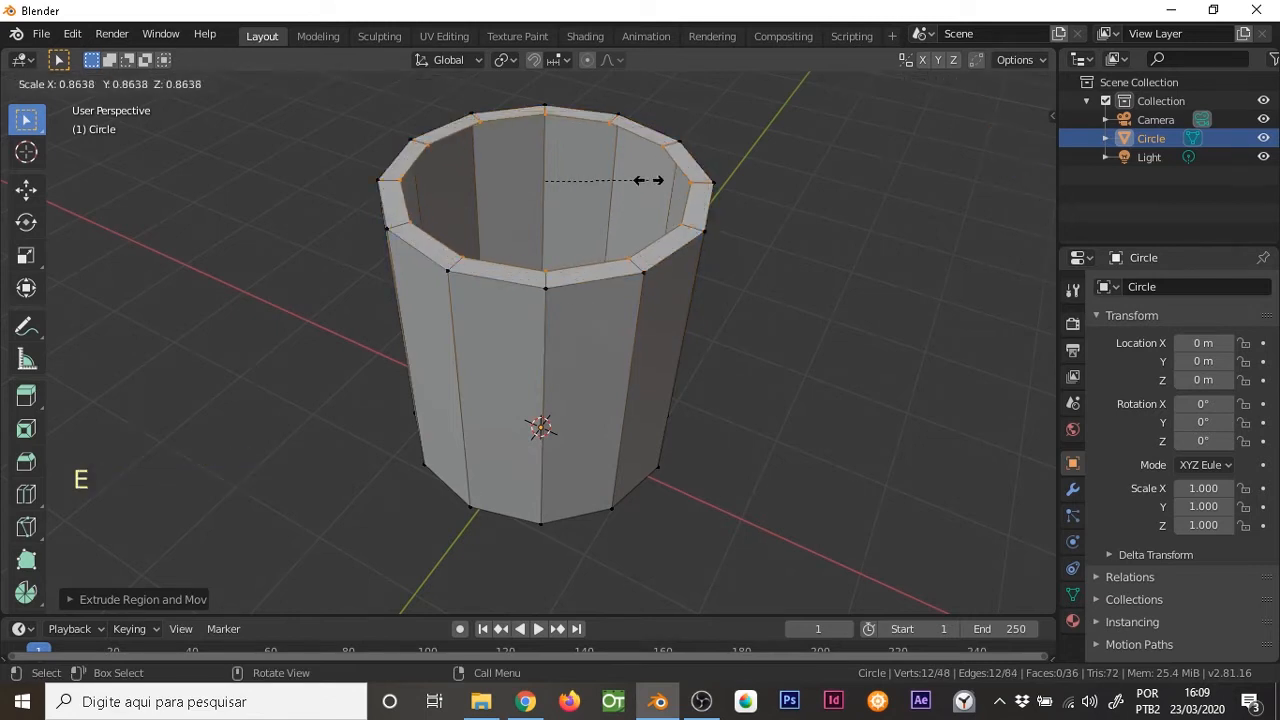
click(640, 182)
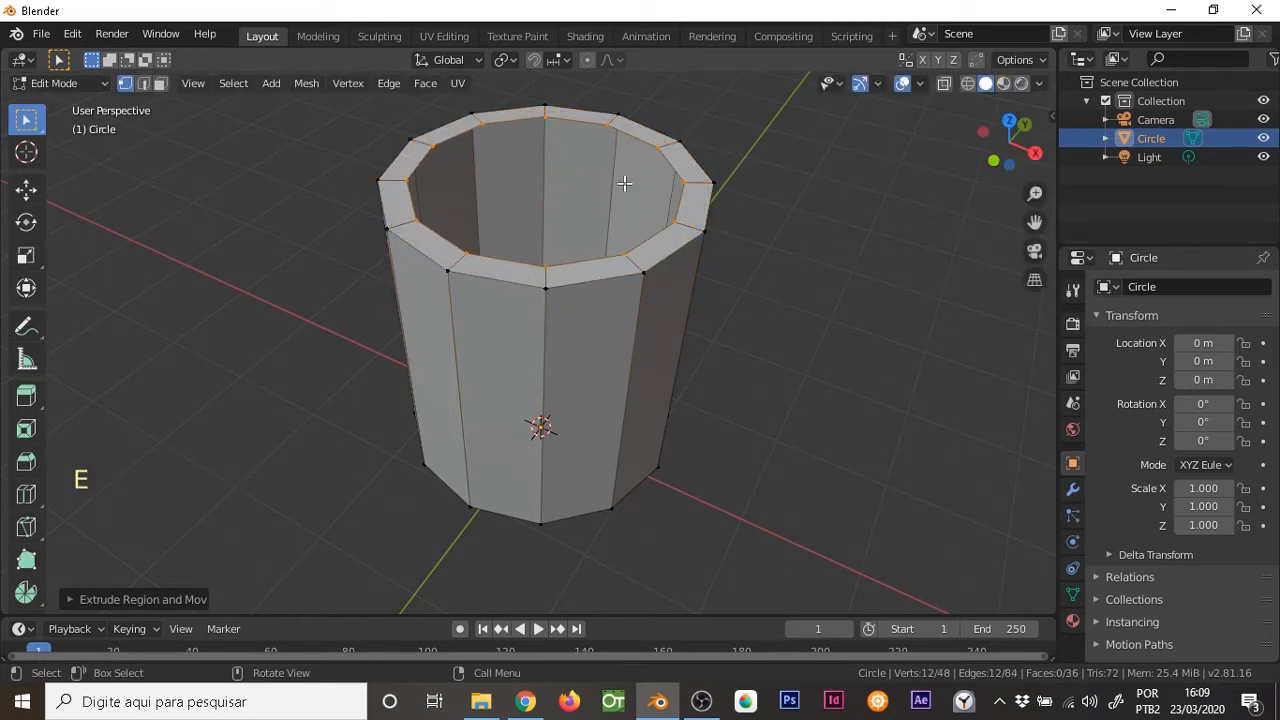
middle_drag(600, 305, 600, 274)
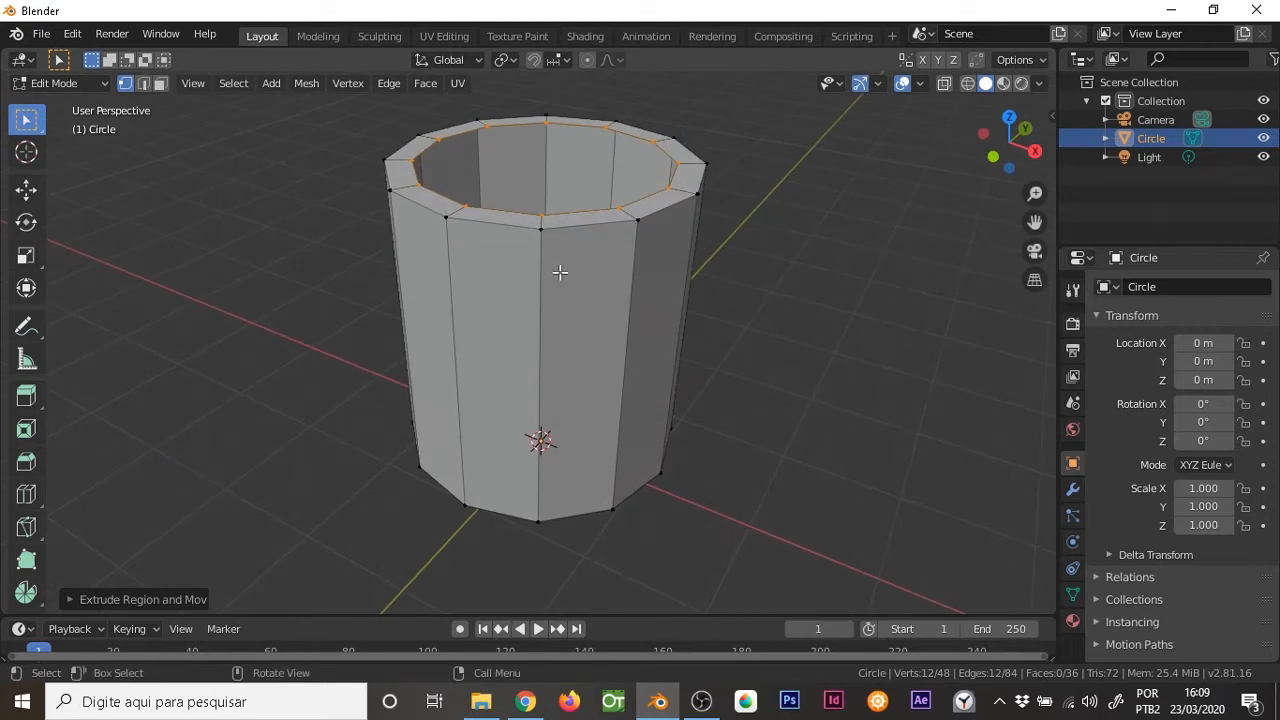
Examine the cup in the front, right and top orthographic views and in perspective, ending in front view
key(KP_1)
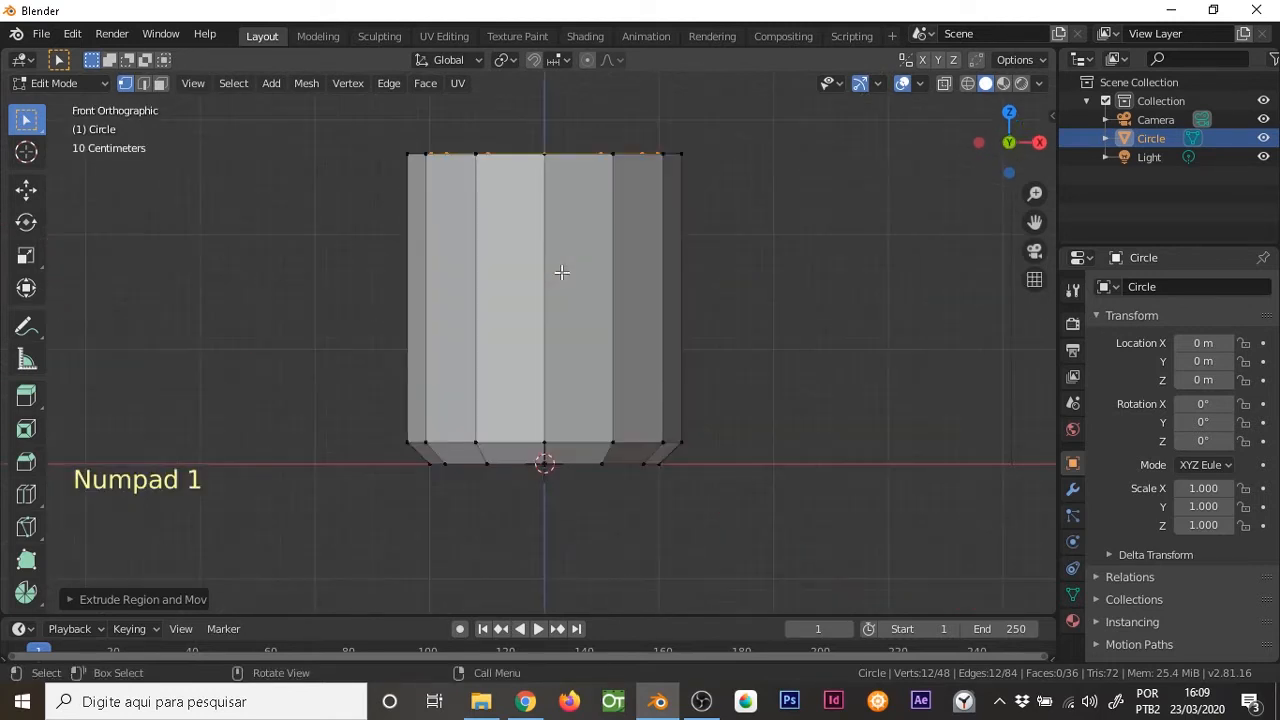
key(KP_3)
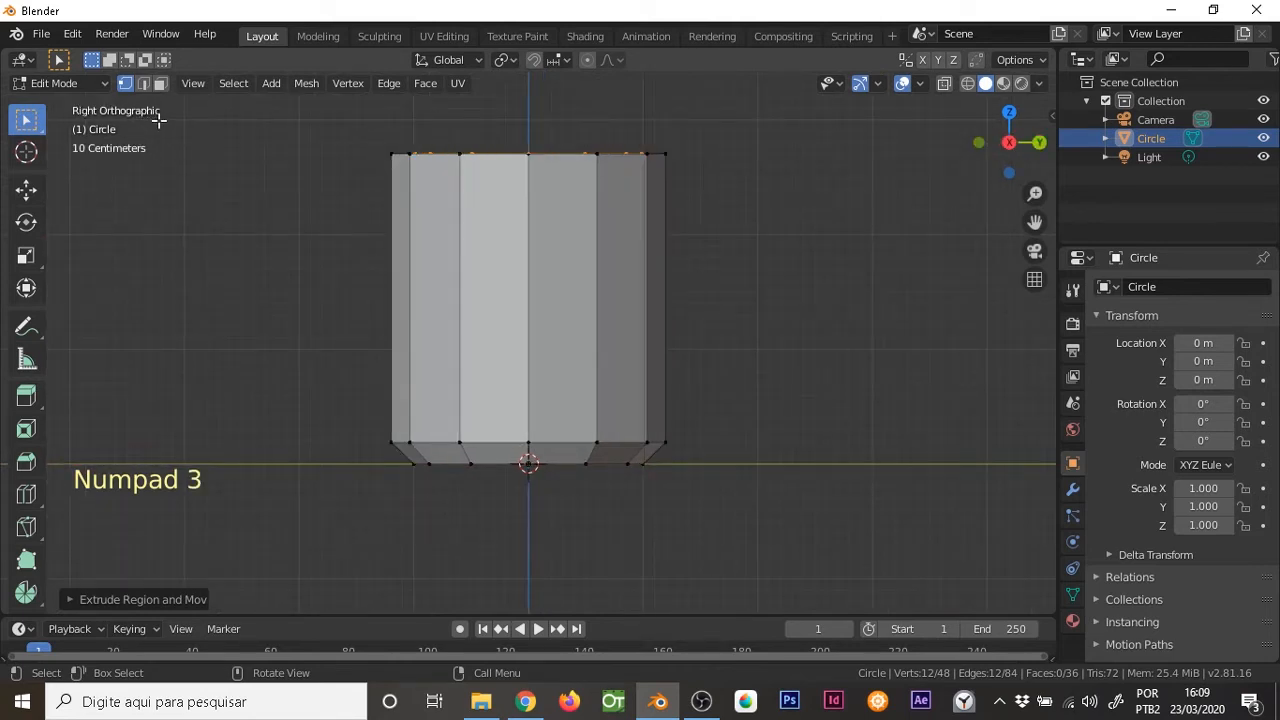
key(KP_7)
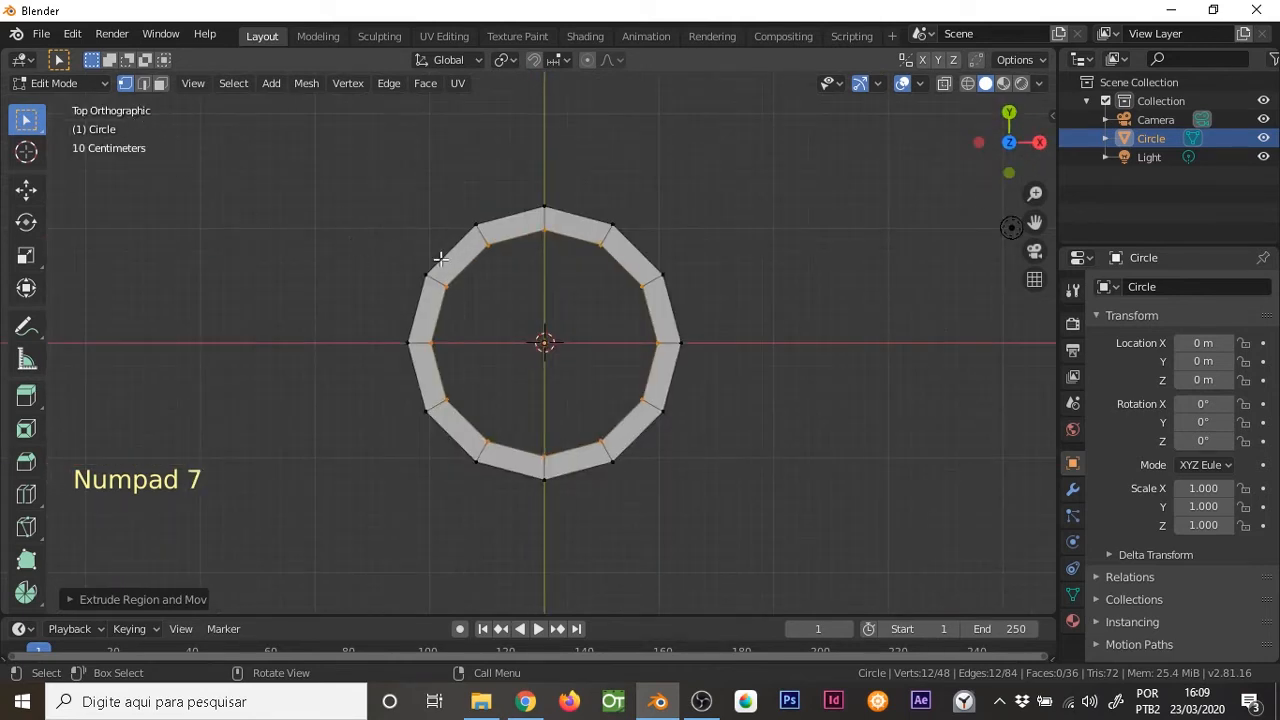
key(KP_1)
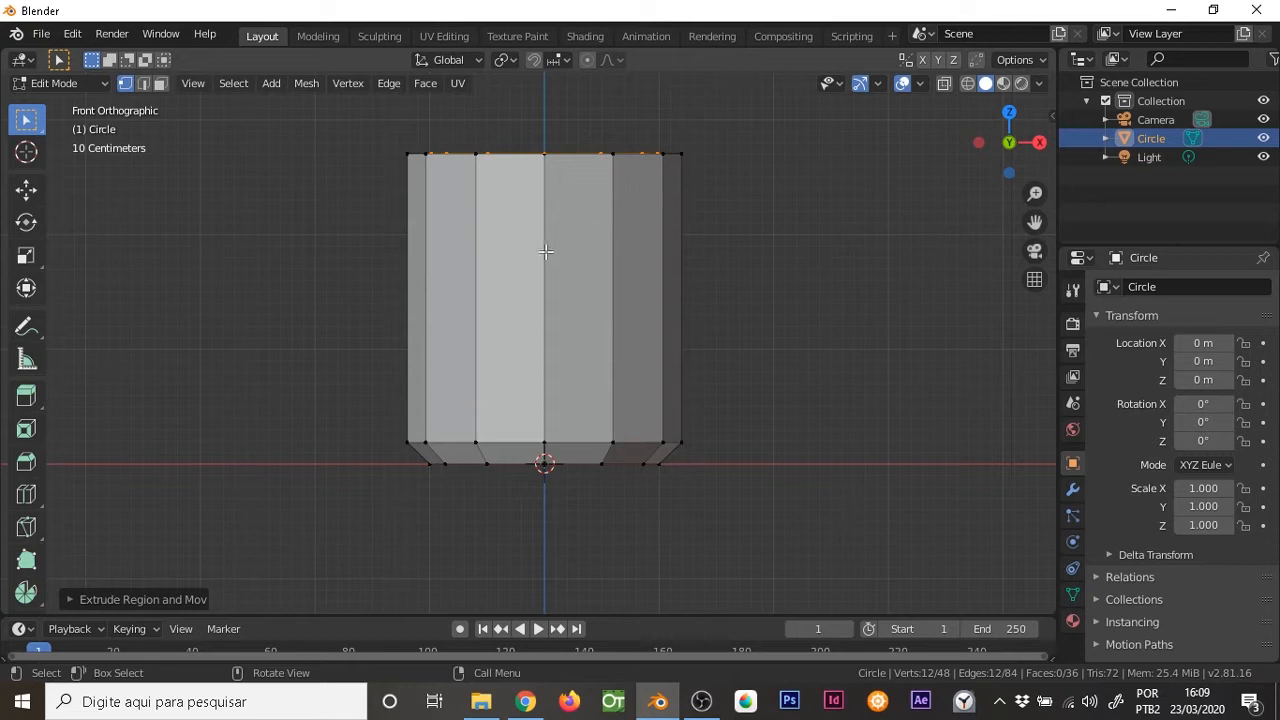
key(KP_3)
key(KP_7)
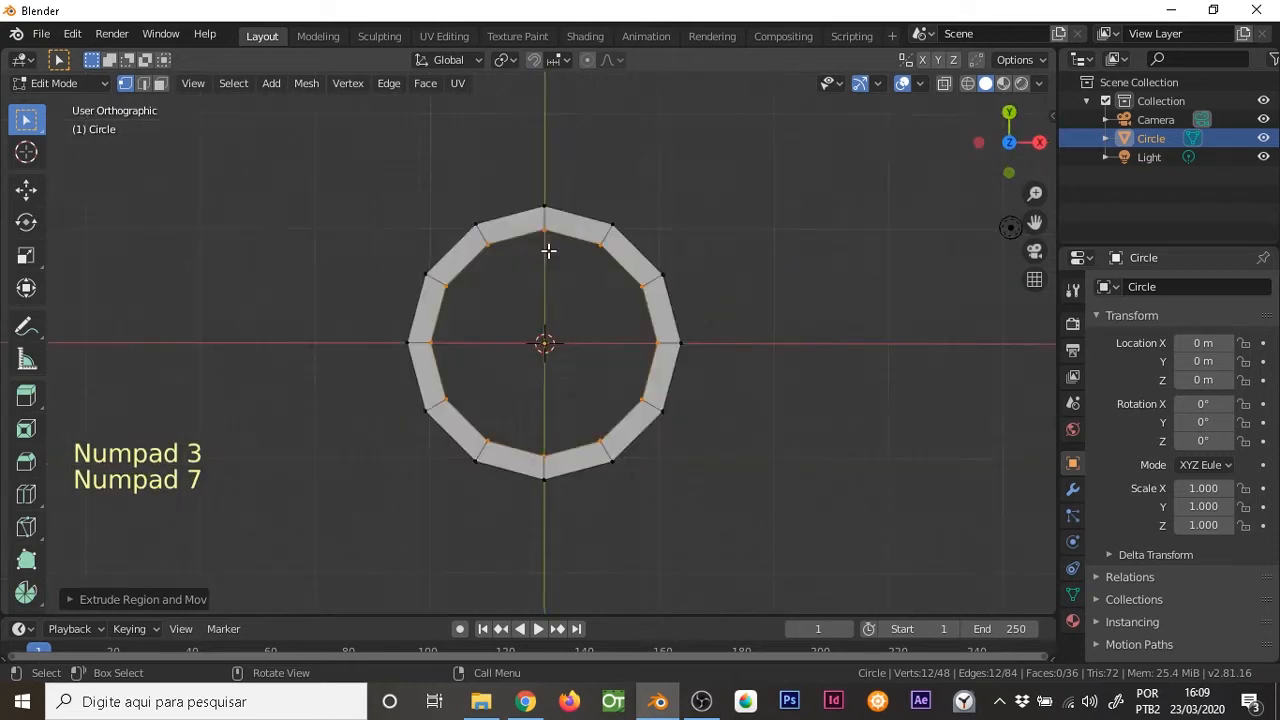
key(KP_1)
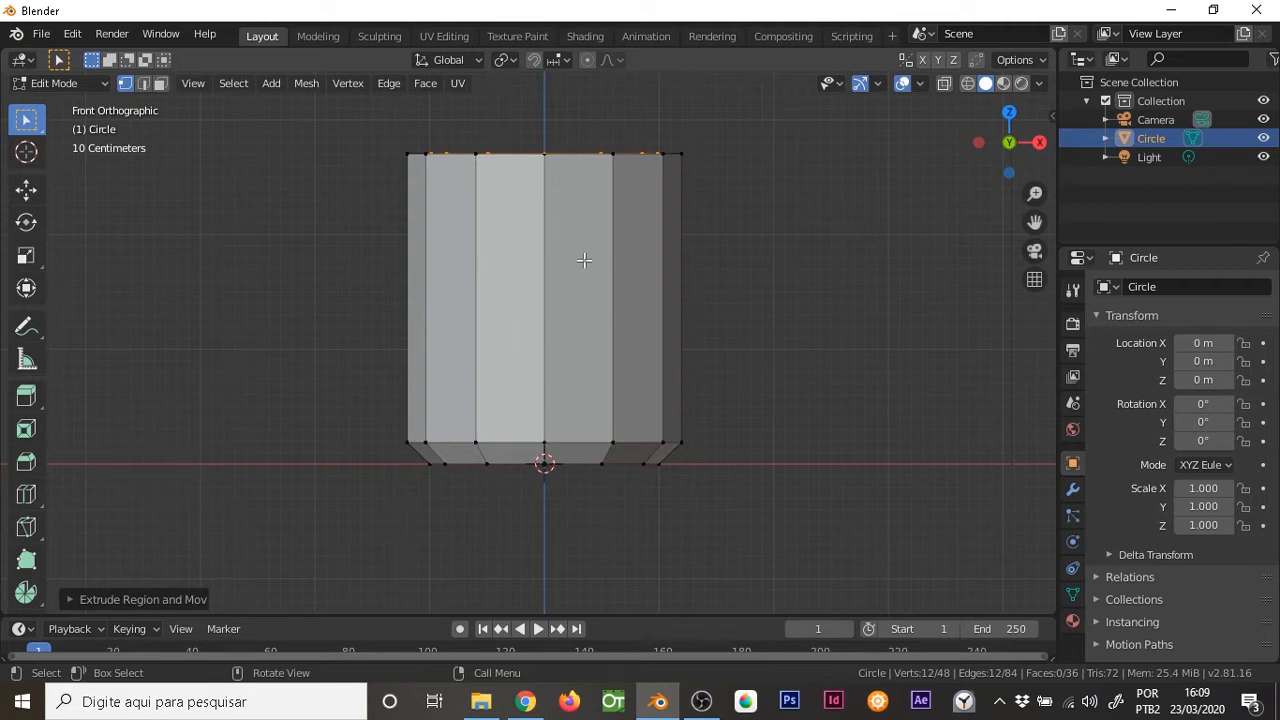
middle_drag(640, 197, 611, 273)
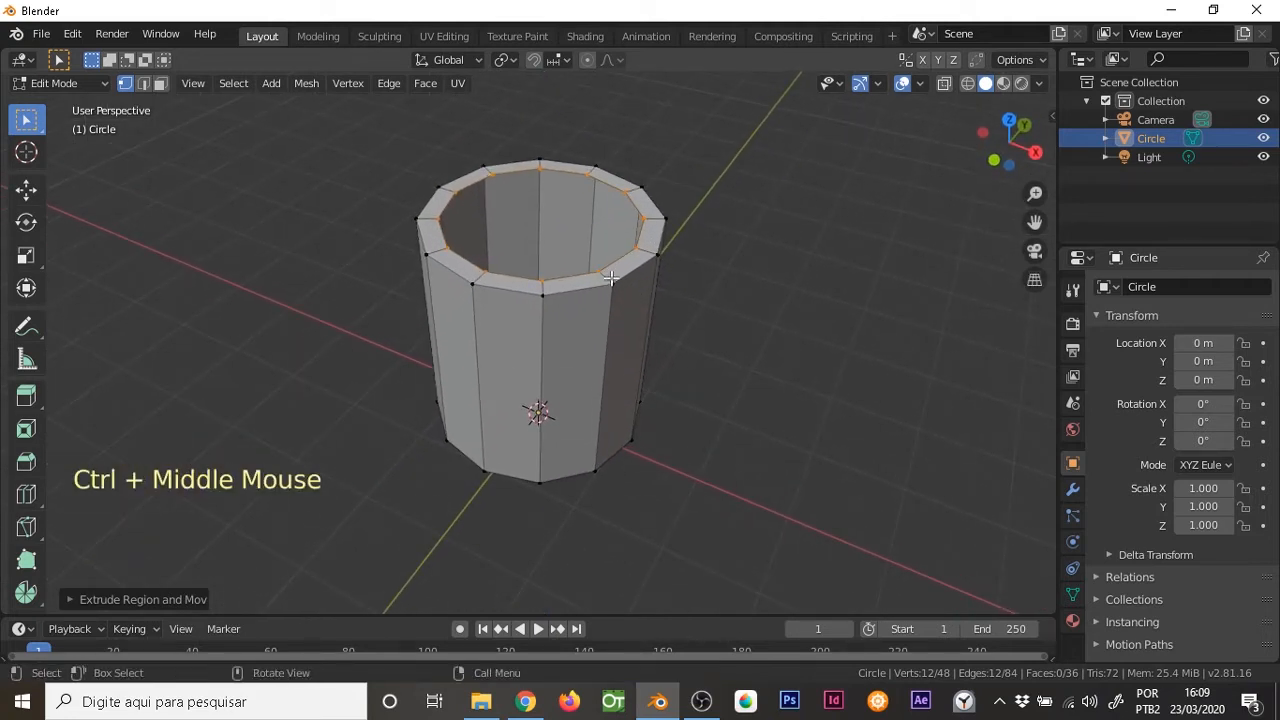
ctrl+middle_drag(590, 284, 606, 262)
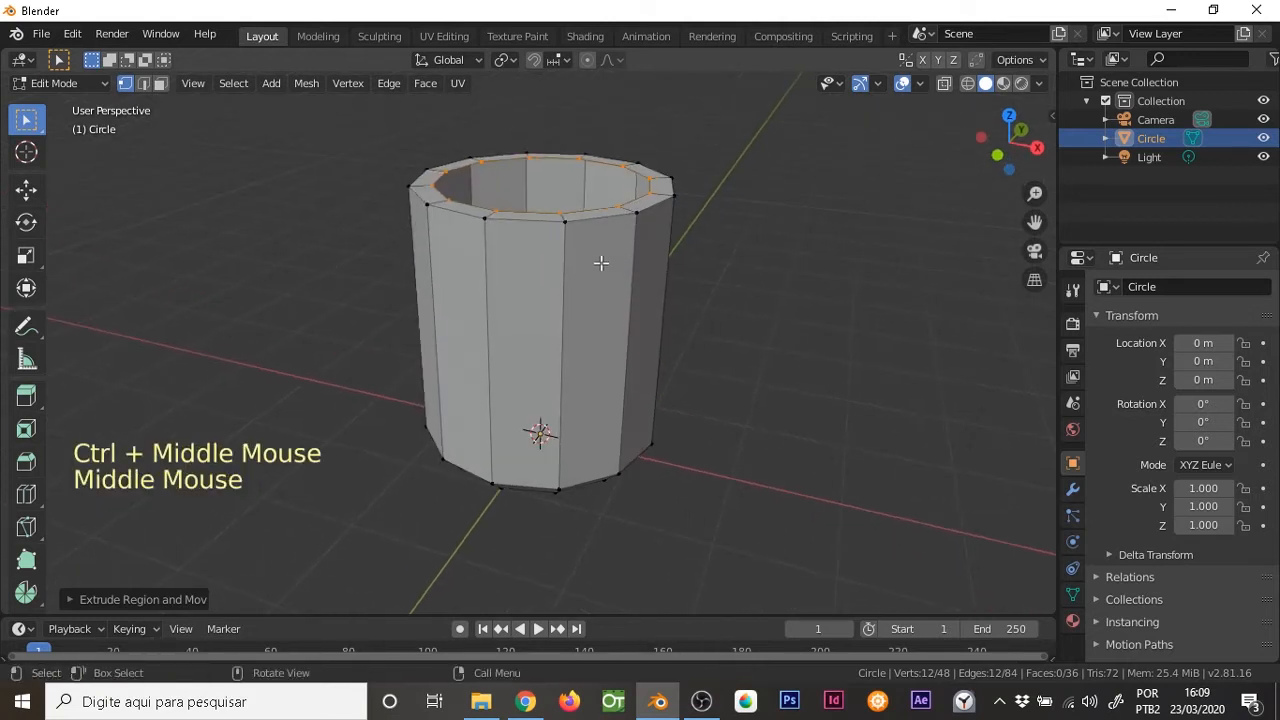
key(KP_1)
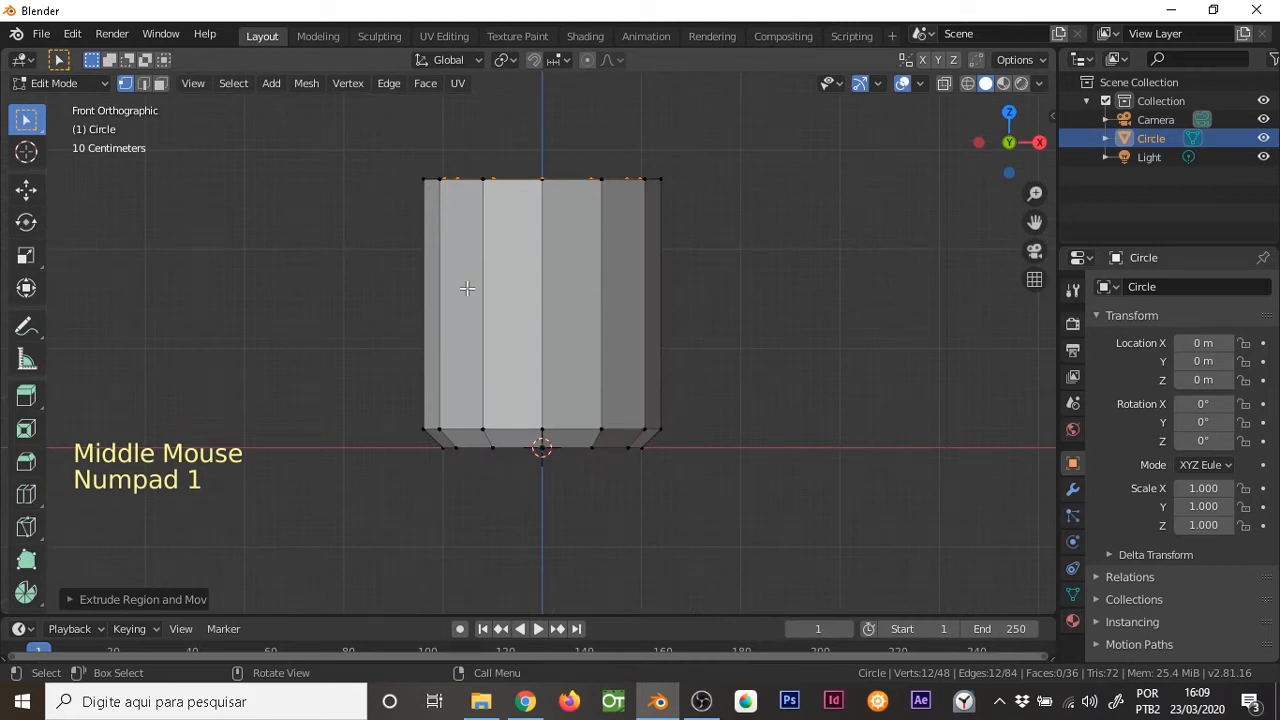
Extrude the rim's inner ring downward along Z inside the cup to form the inner wall
key(shift)
shift+middle_drag(579, 223, 551, 248)
key(e)
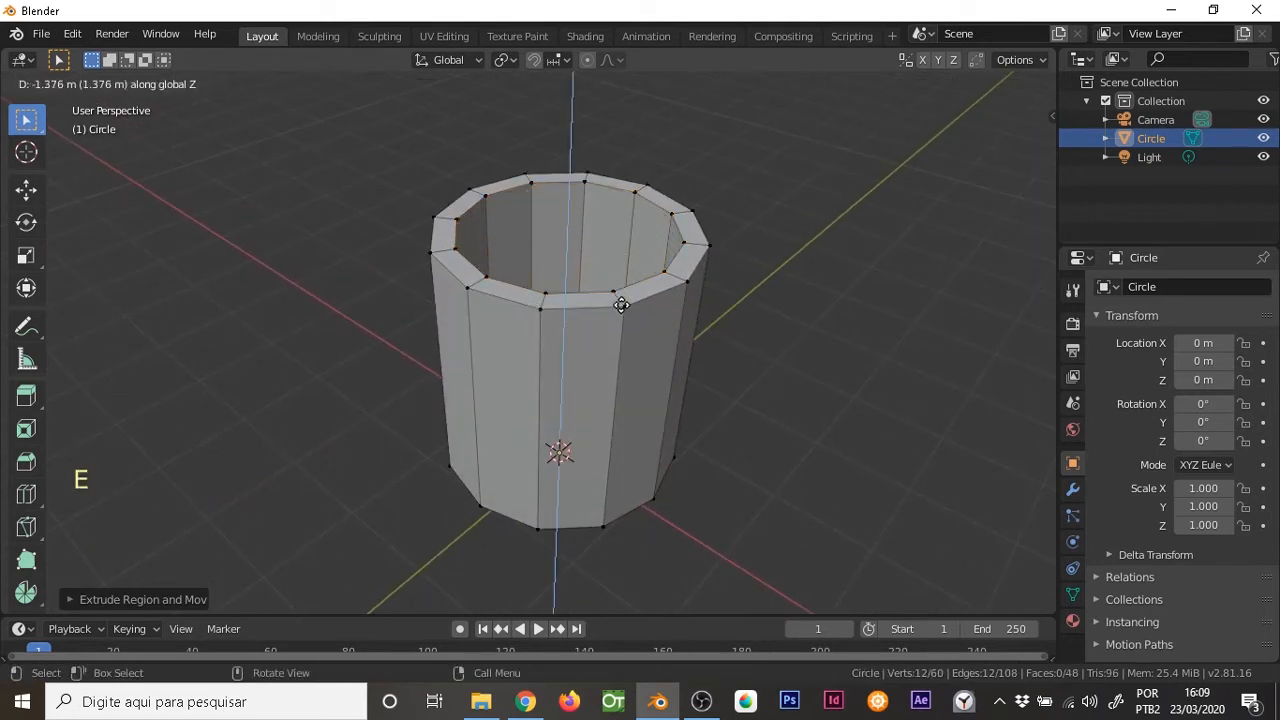
click(620, 355)
middle_drag(620, 355, 610, 242)
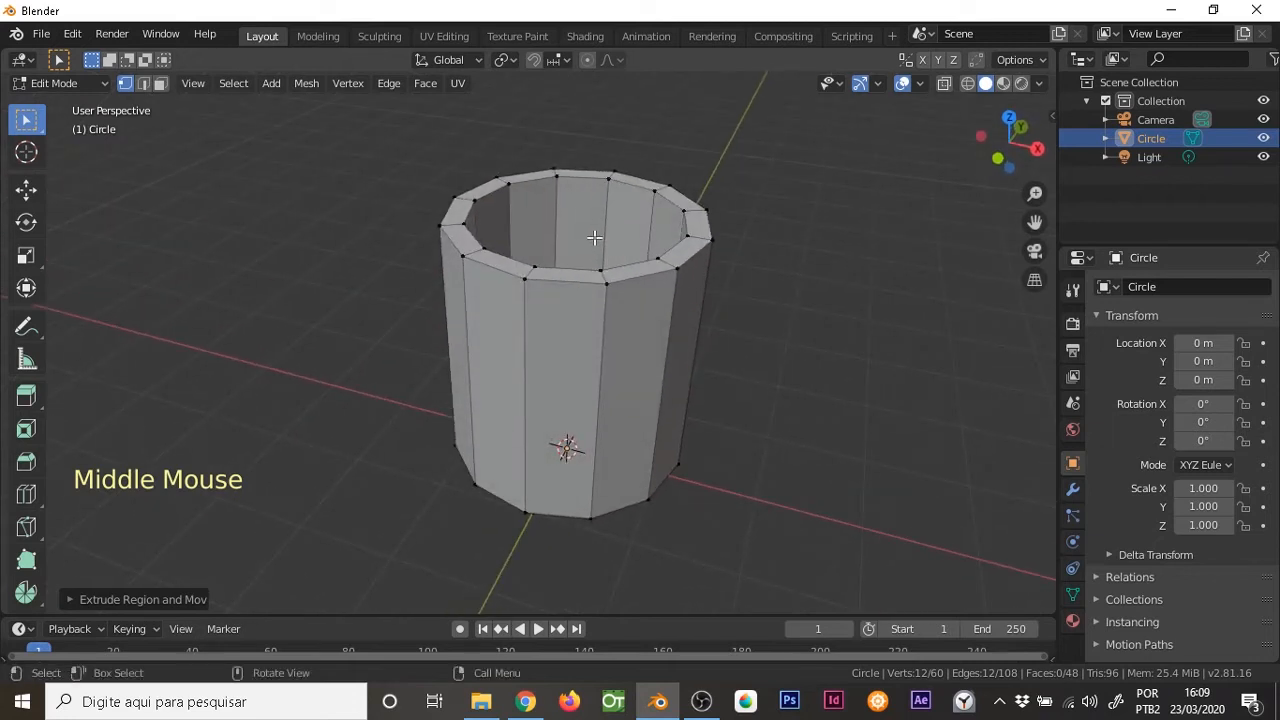
In wireframe front view, move the inner wall's bottom ring down along Z by about 0.42 m
middle_drag(594, 266, 561, 254)
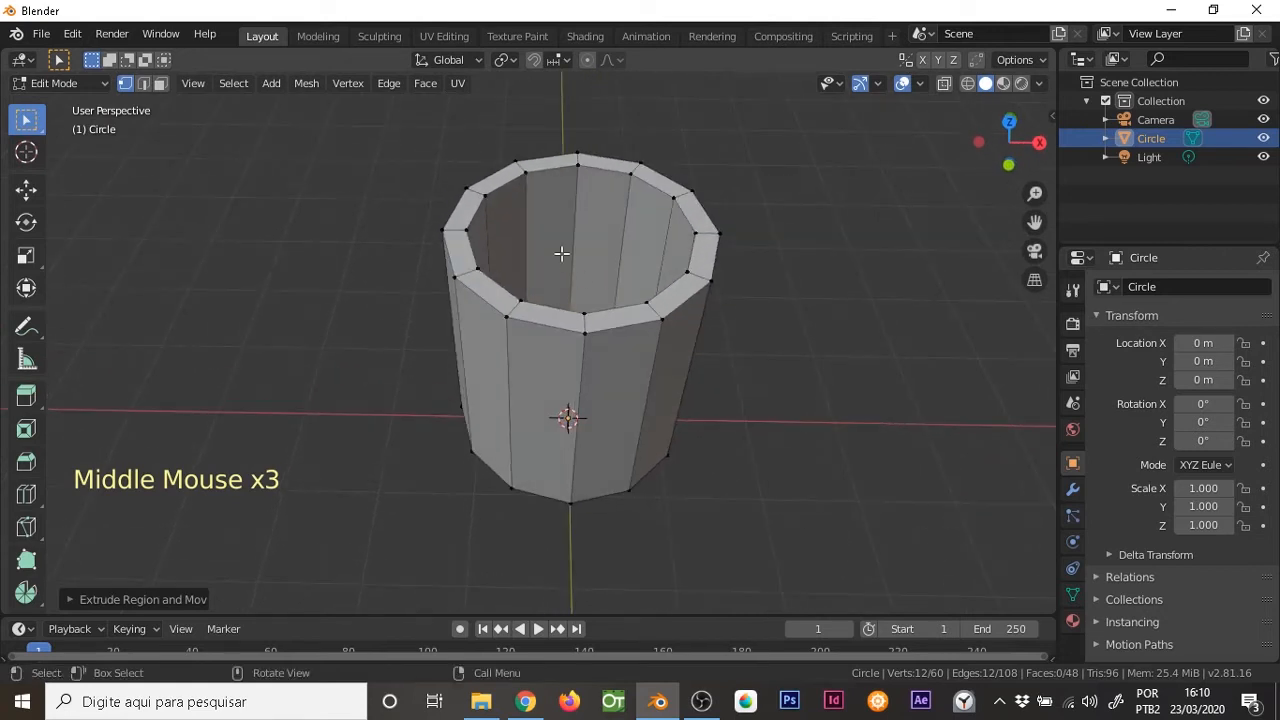
middle_drag(626, 373, 614, 271)
key(KP_1)
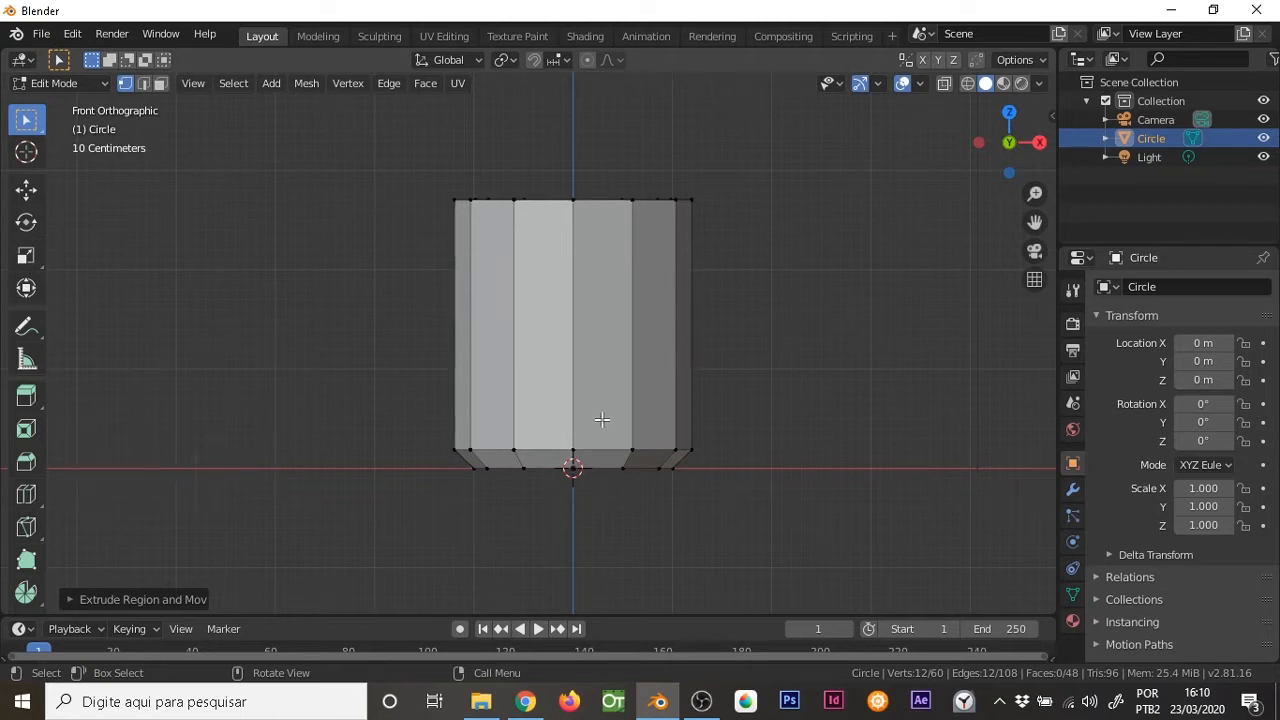
click(944, 84)
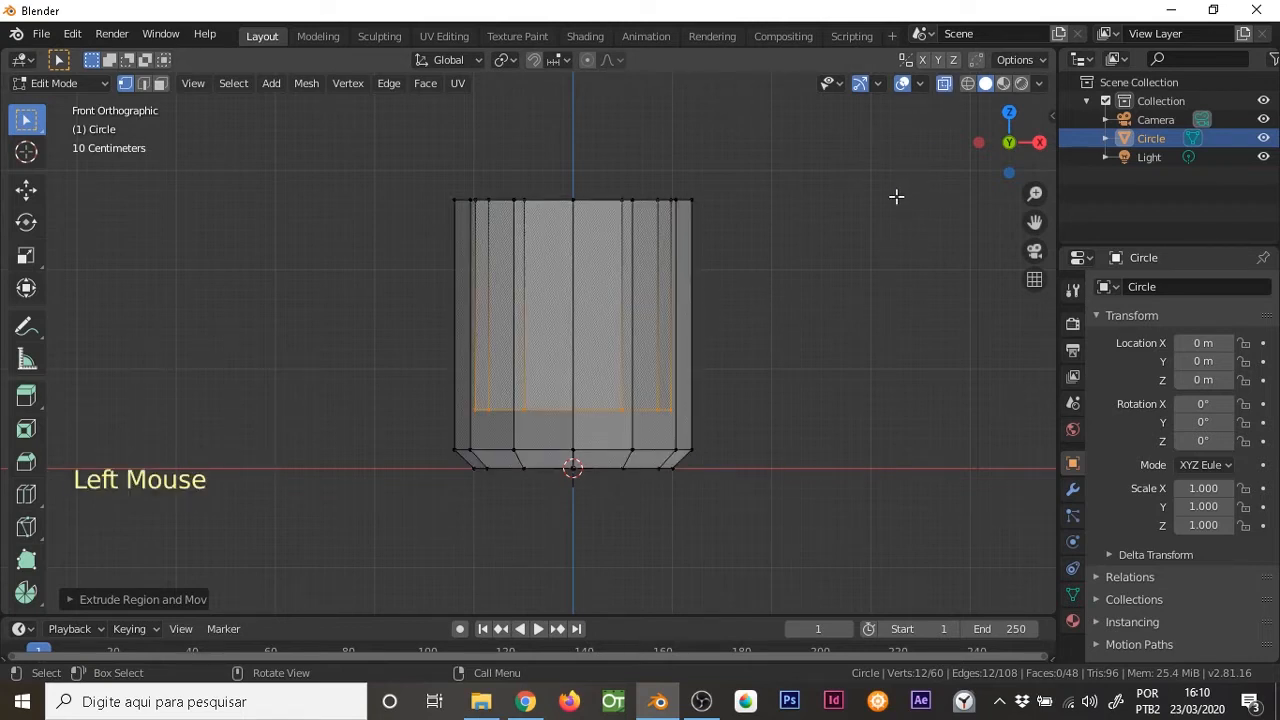
click(947, 84)
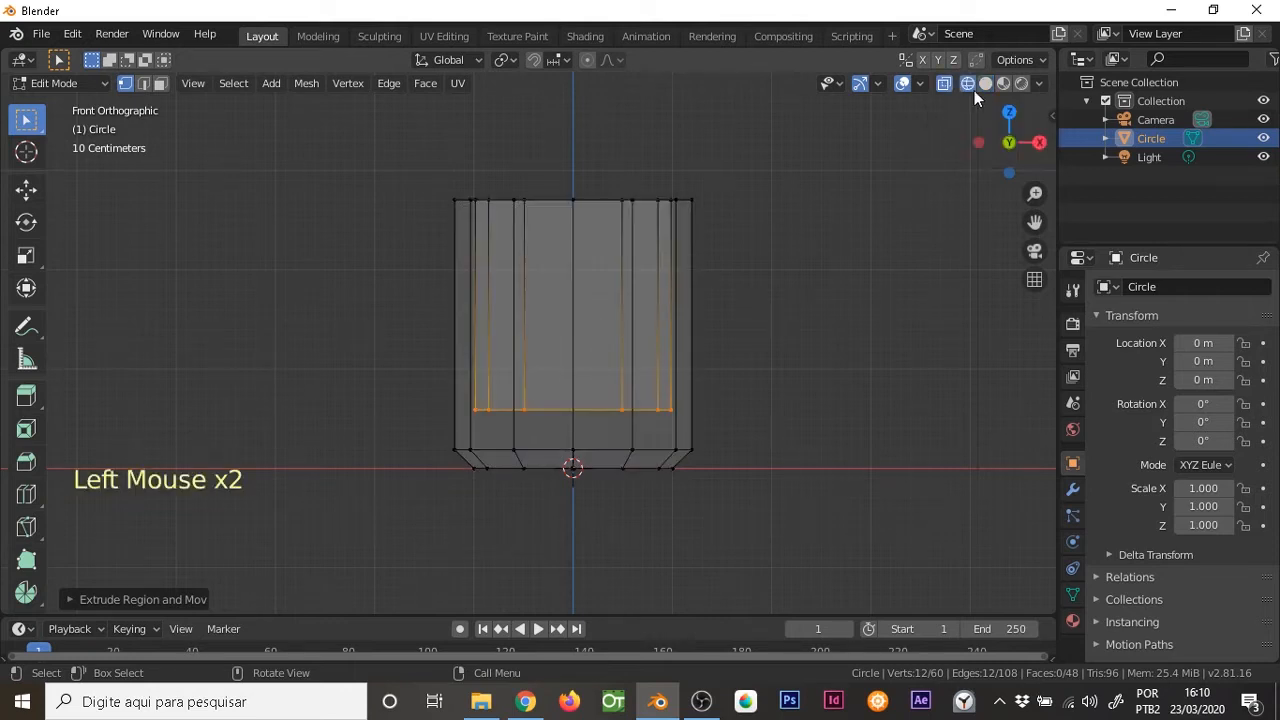
key(g)
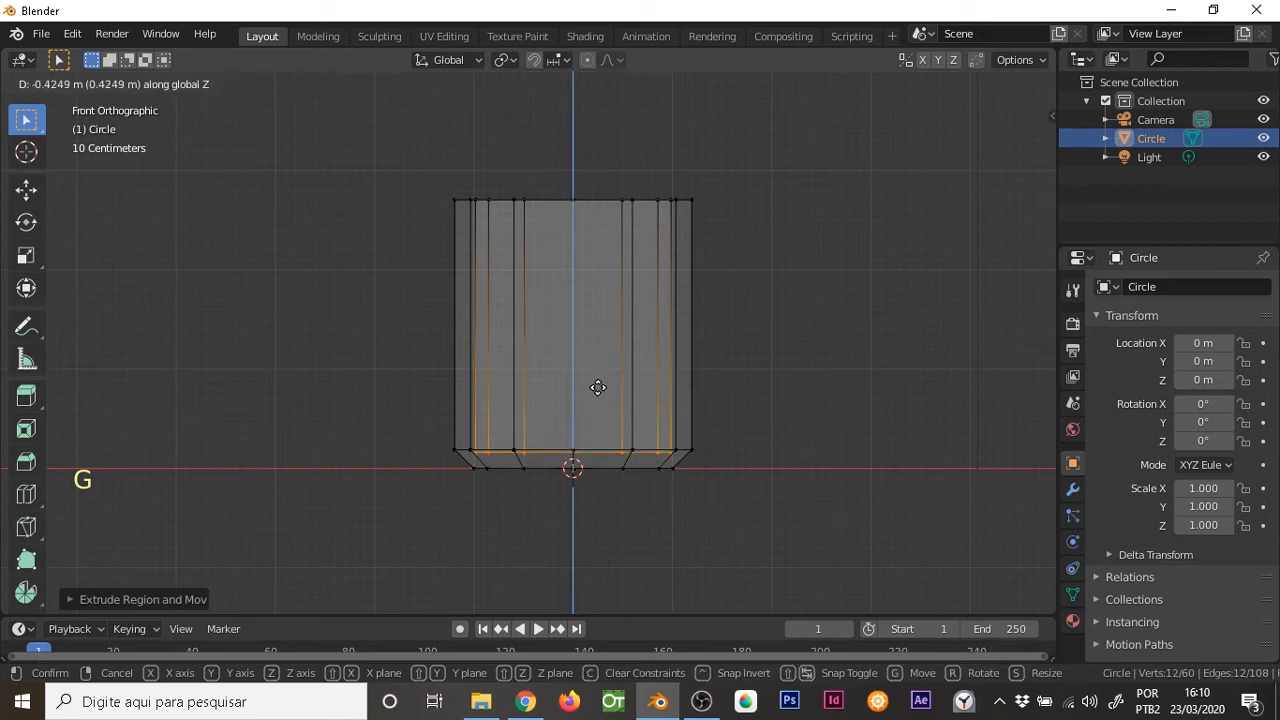
click(595, 385)
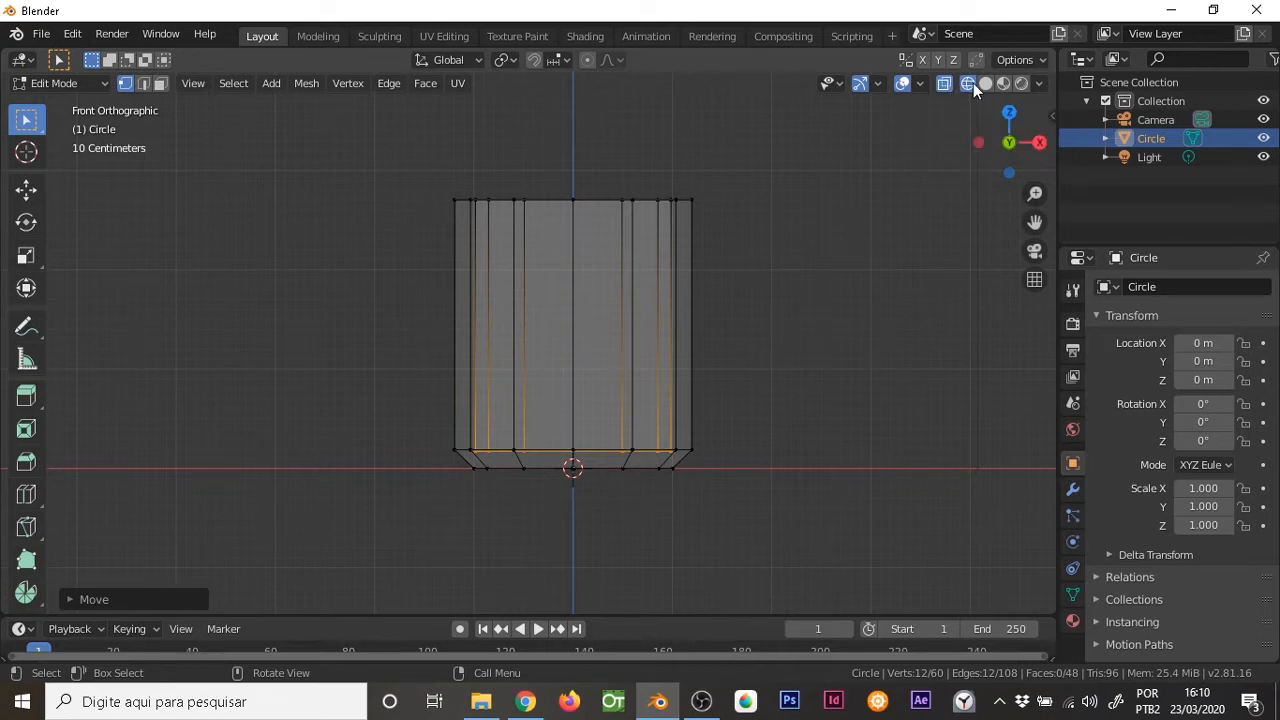
Return the viewport to solid shading and enable X-ray
key(z)
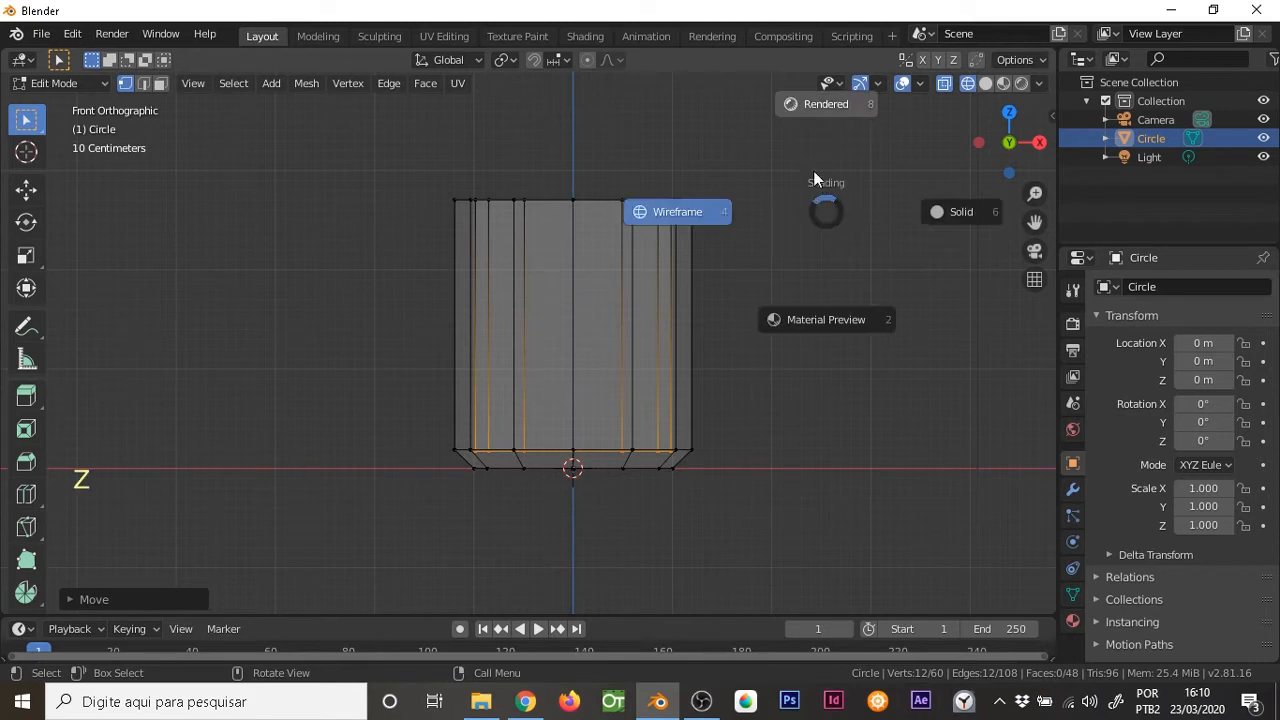
click(948, 213)
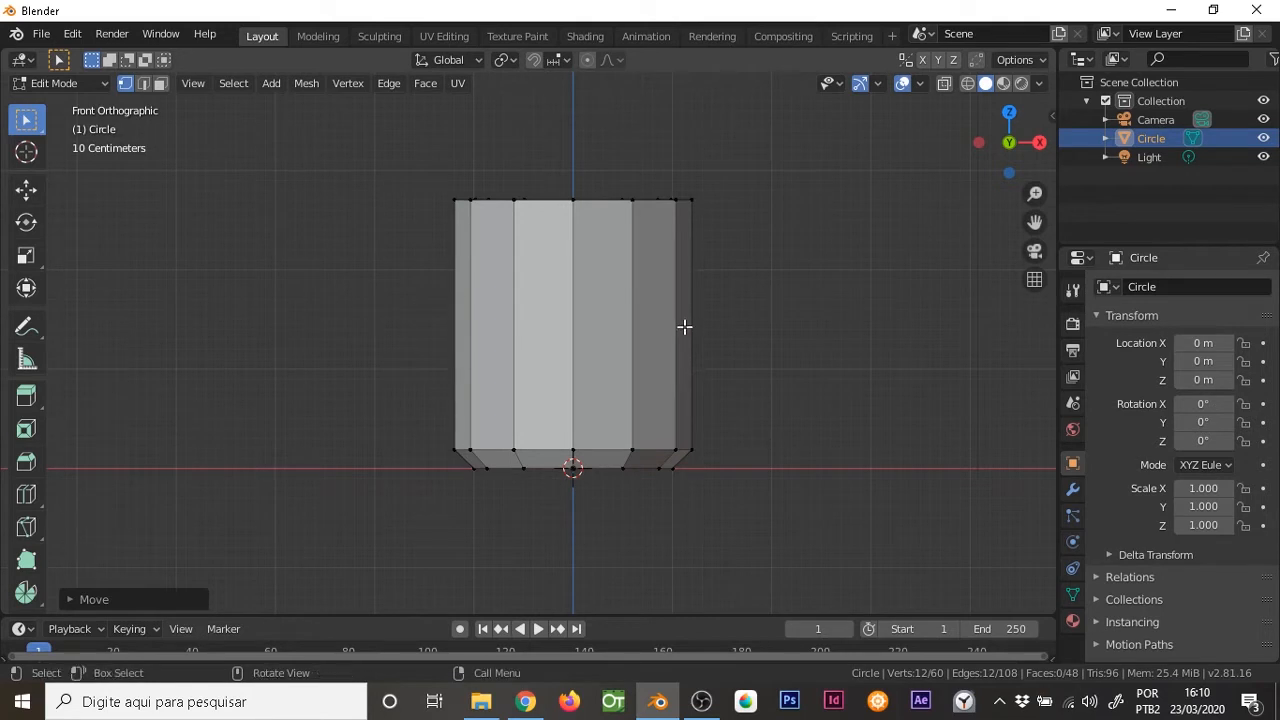
key(alt+z)
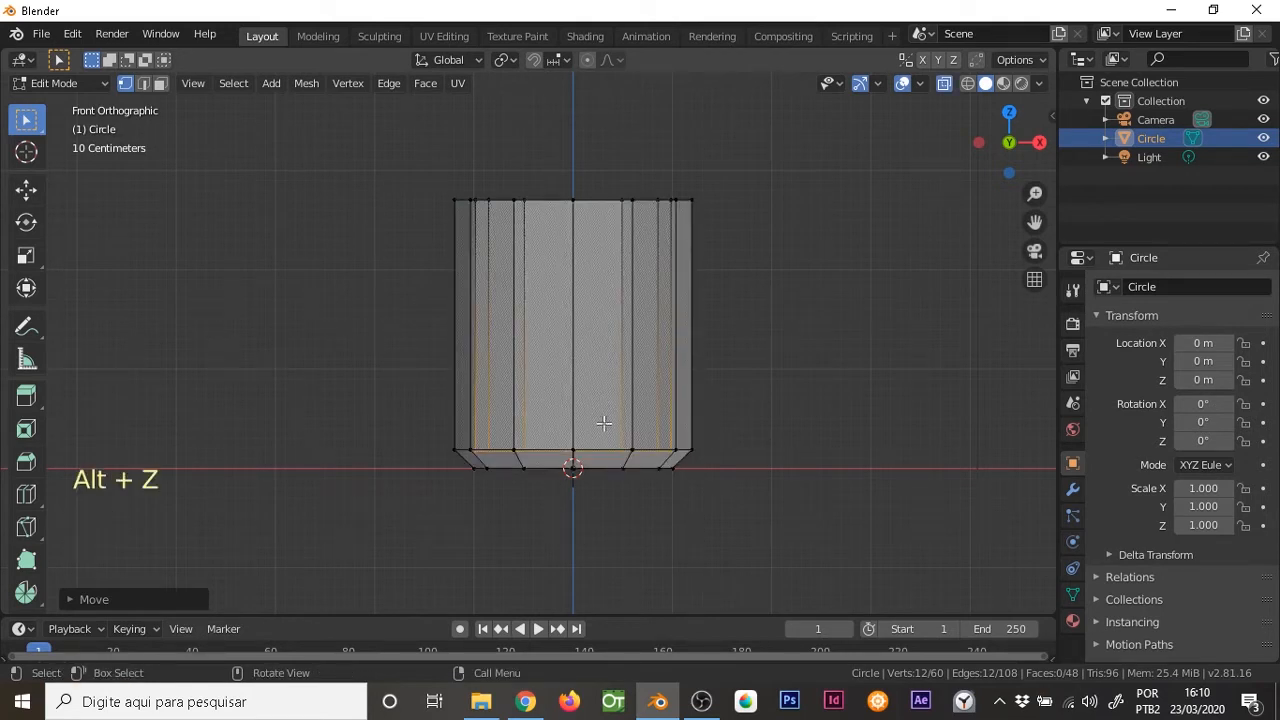
Extrude the inner wall's bottom ring and scale it inward to start the cup's inner floor
ctrl+middle_drag(654, 462, 651, 340)
key(e)
key(s)
click(704, 305)
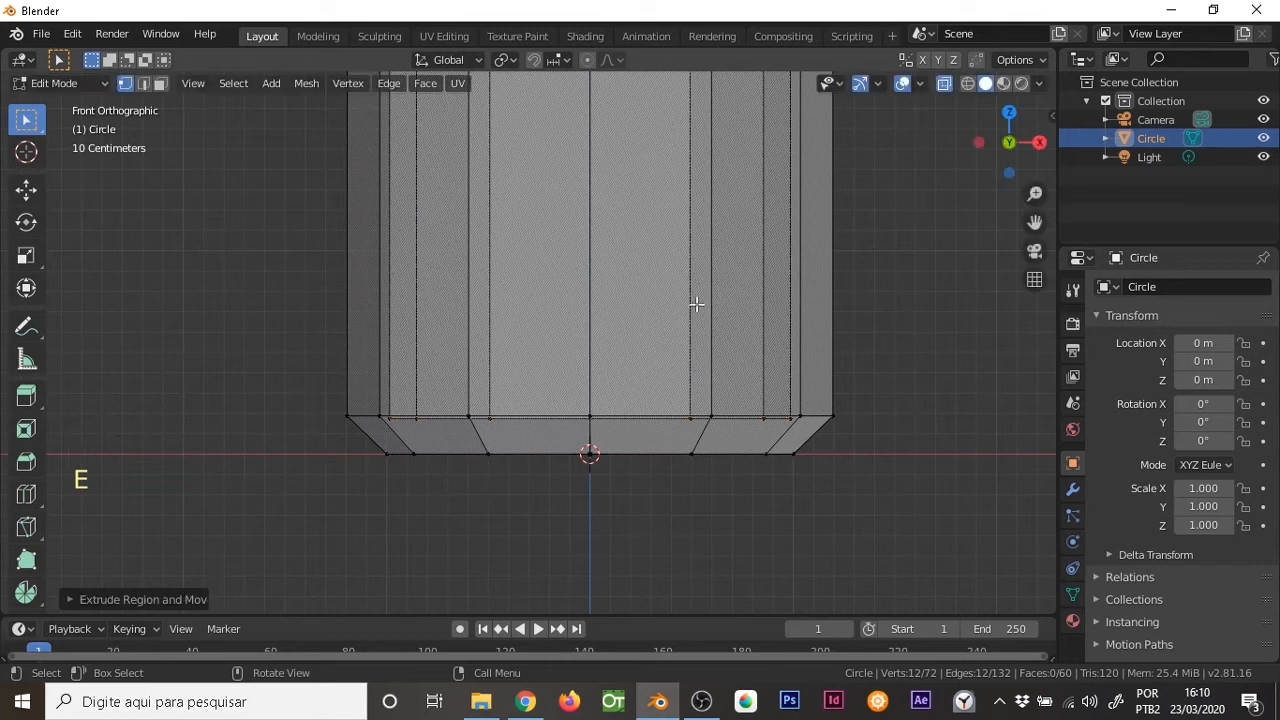
key(s)
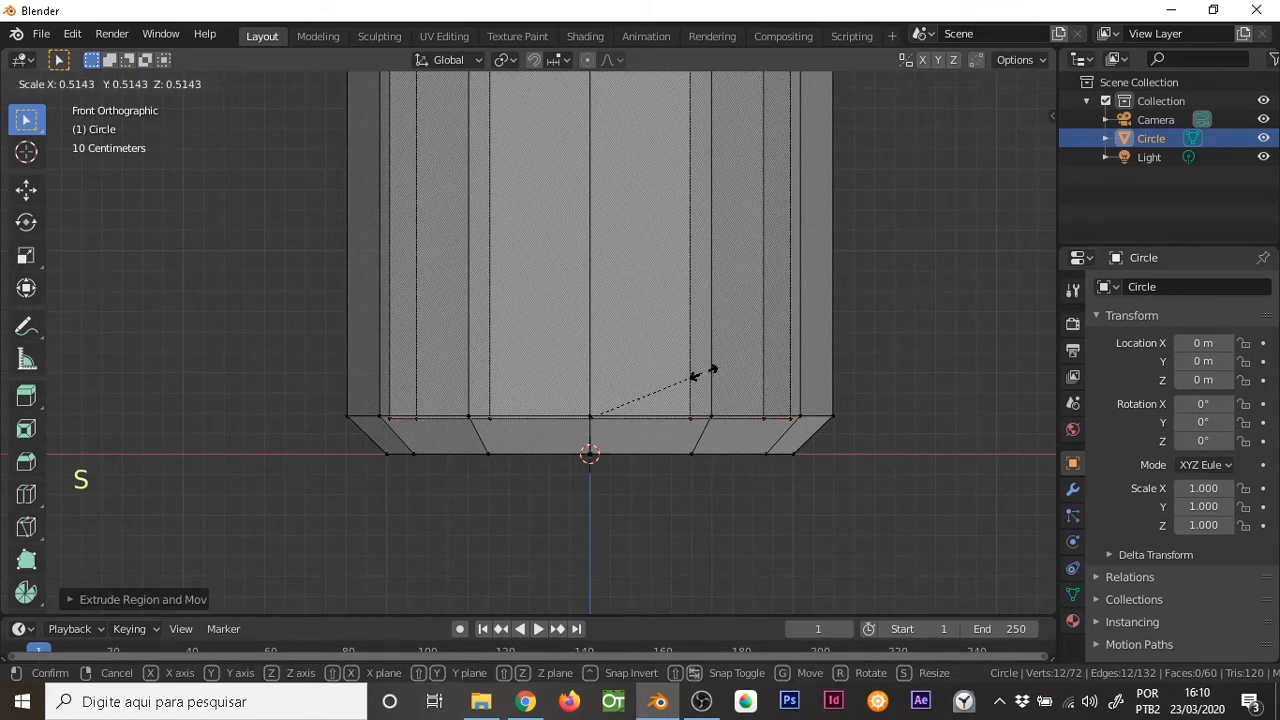
click(730, 368)
Move the new inner floor ring along Z so it sits about midway between the inner wall's bottom edge and the outer base
middle_drag(725, 312, 563, 334)
key(g)
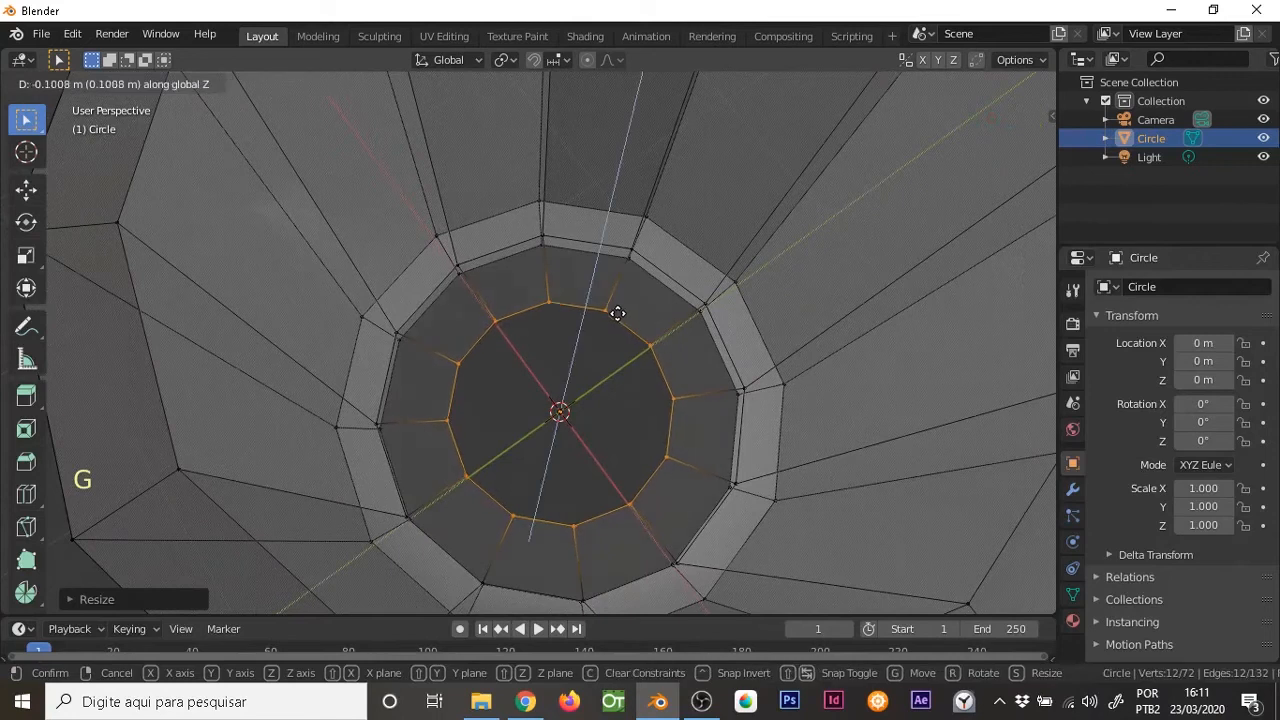
click(617, 313)
middle_drag(617, 313, 654, 277)
key(KP_1)
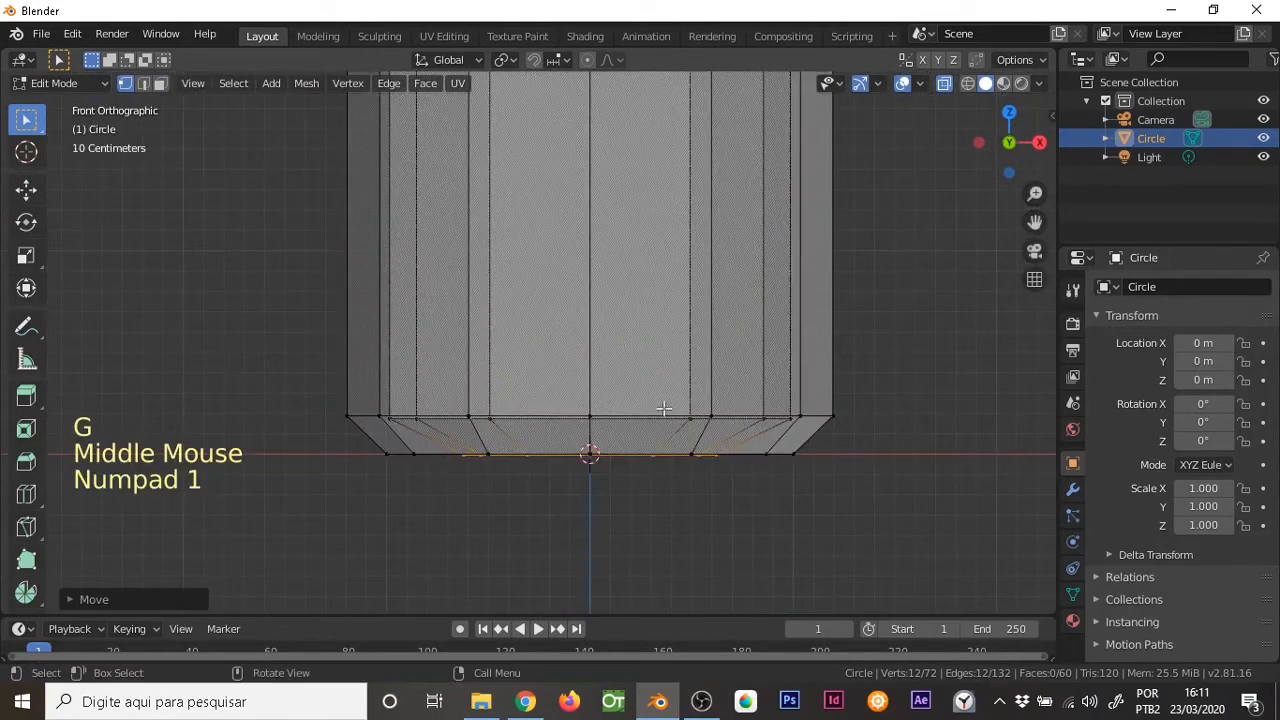
key(g)
key(z)
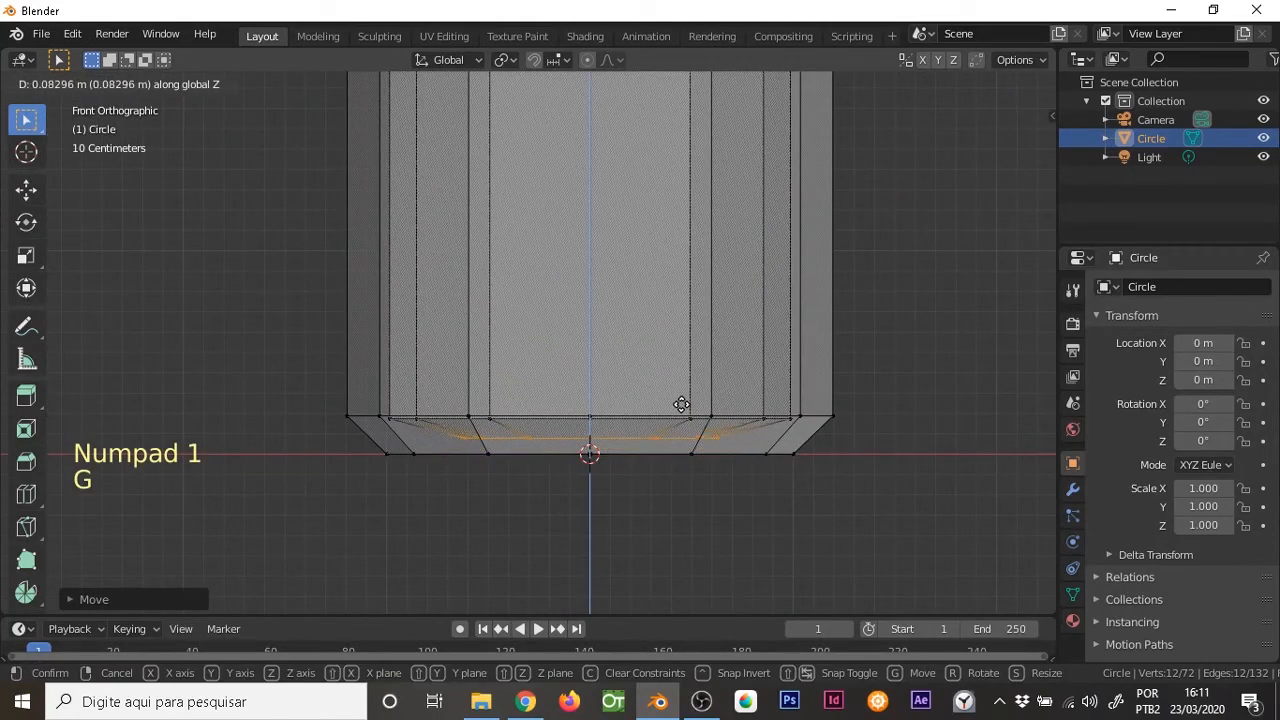
click(680, 412)
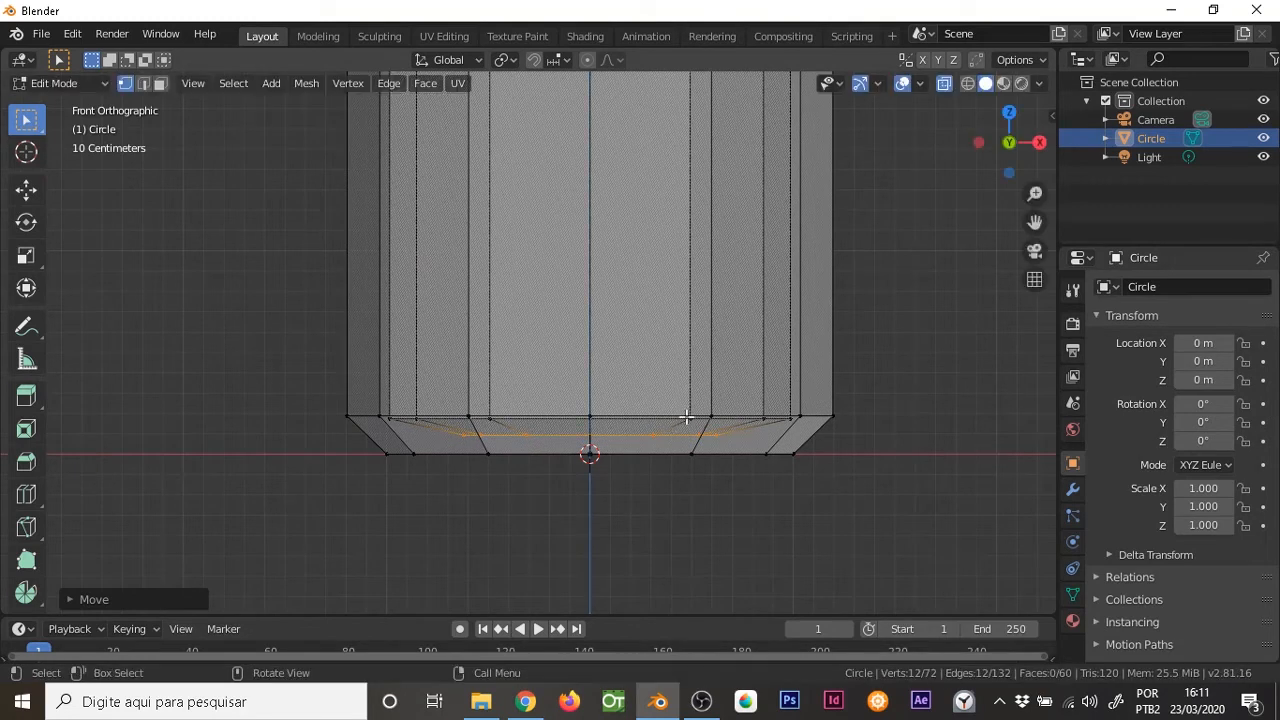
key(g)
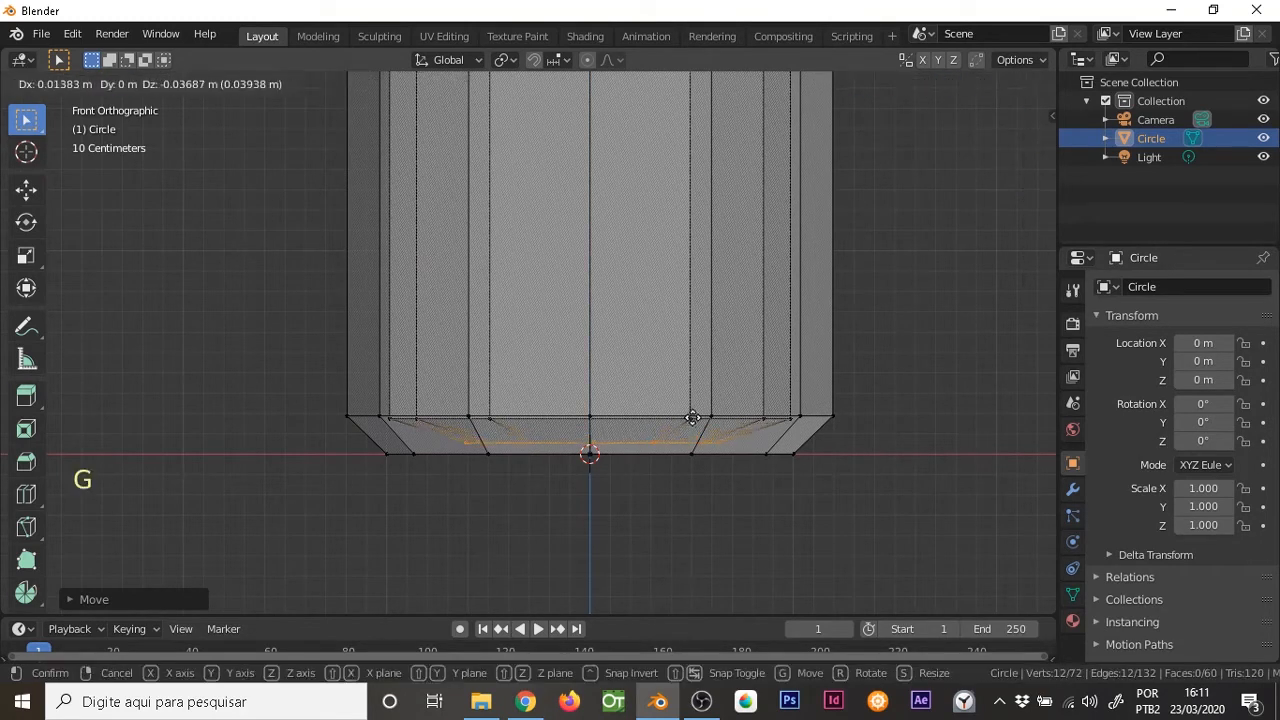
key(z)
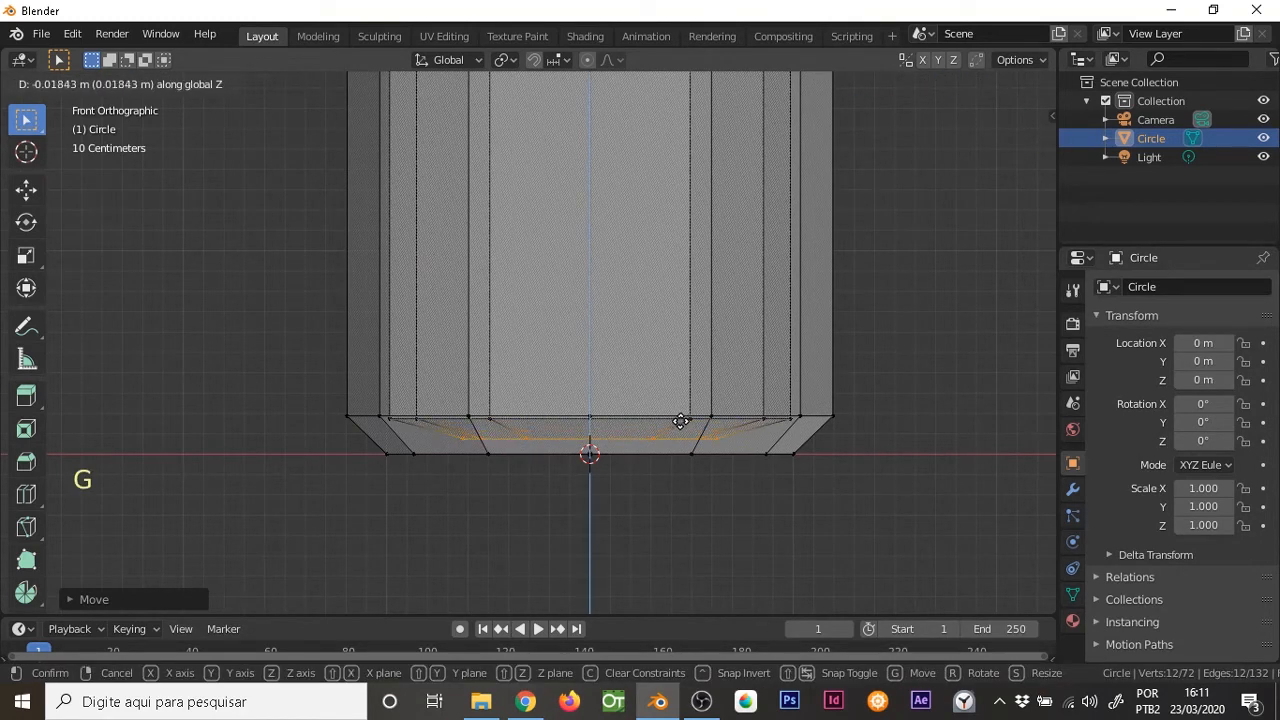
click(676, 421)
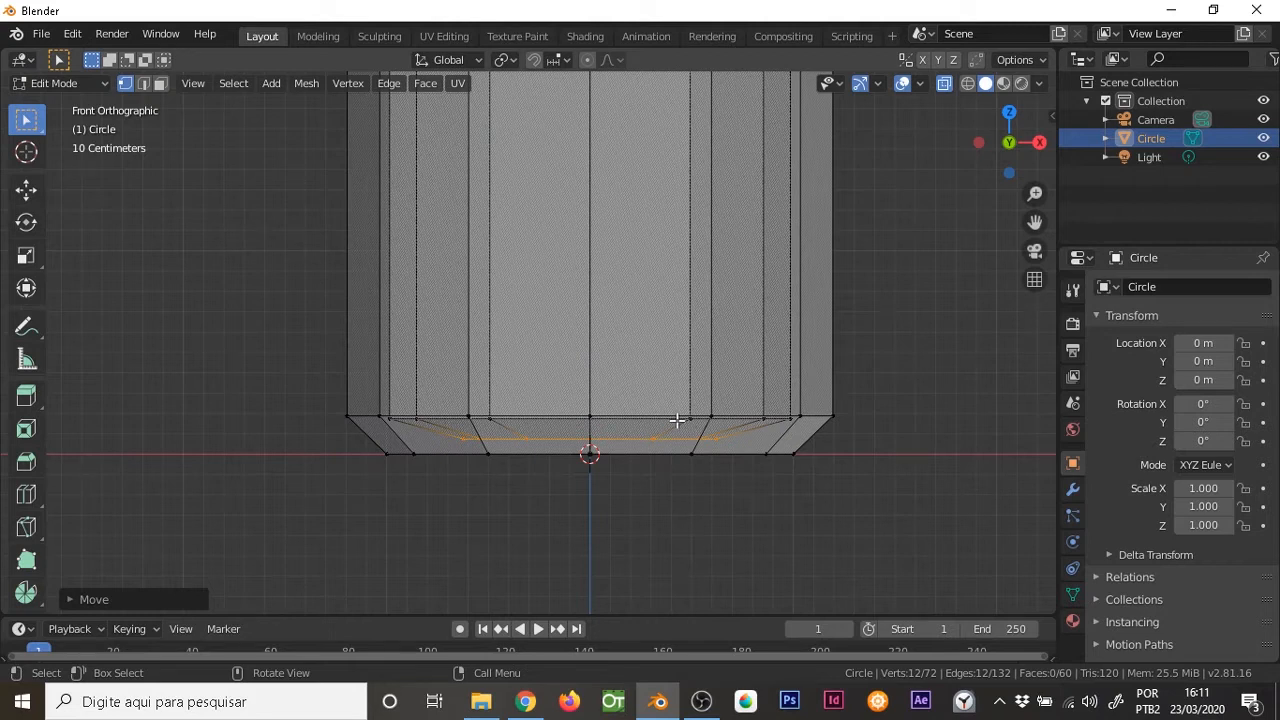
key(s)
key(z)
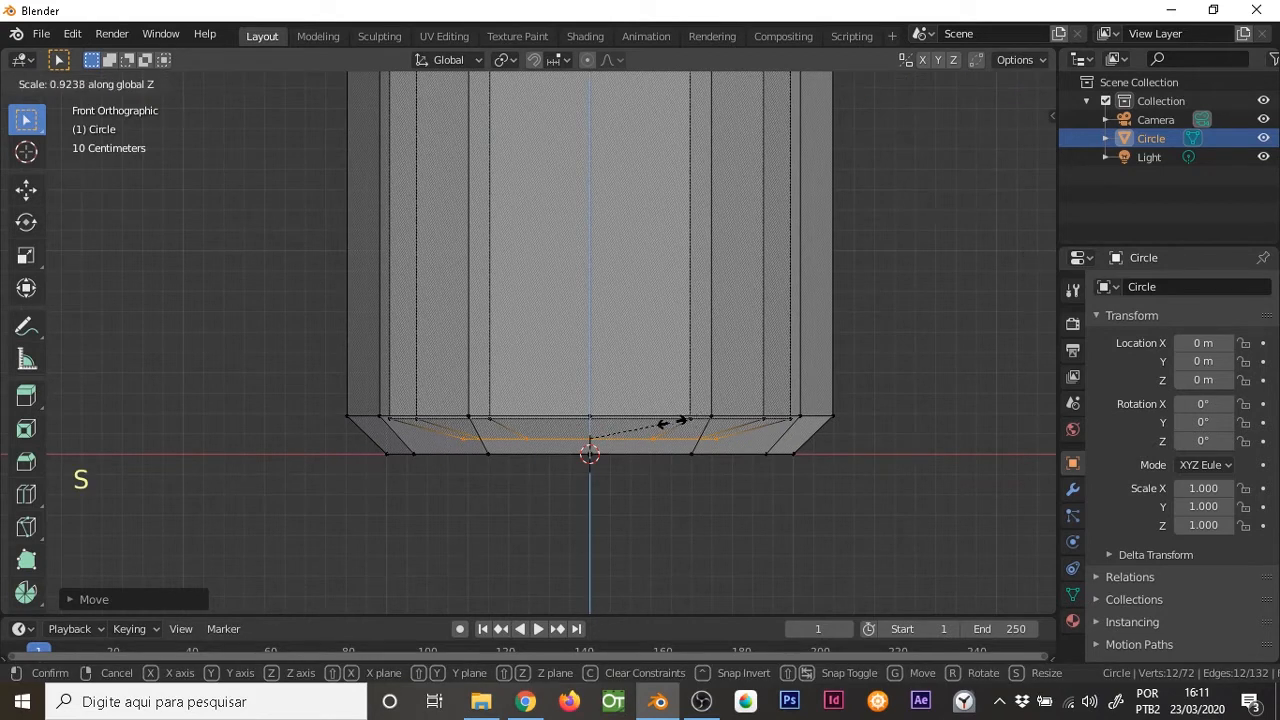
right_click(674, 421)
Scale the inner floor ring slightly outward and turn X-ray off
key(s)
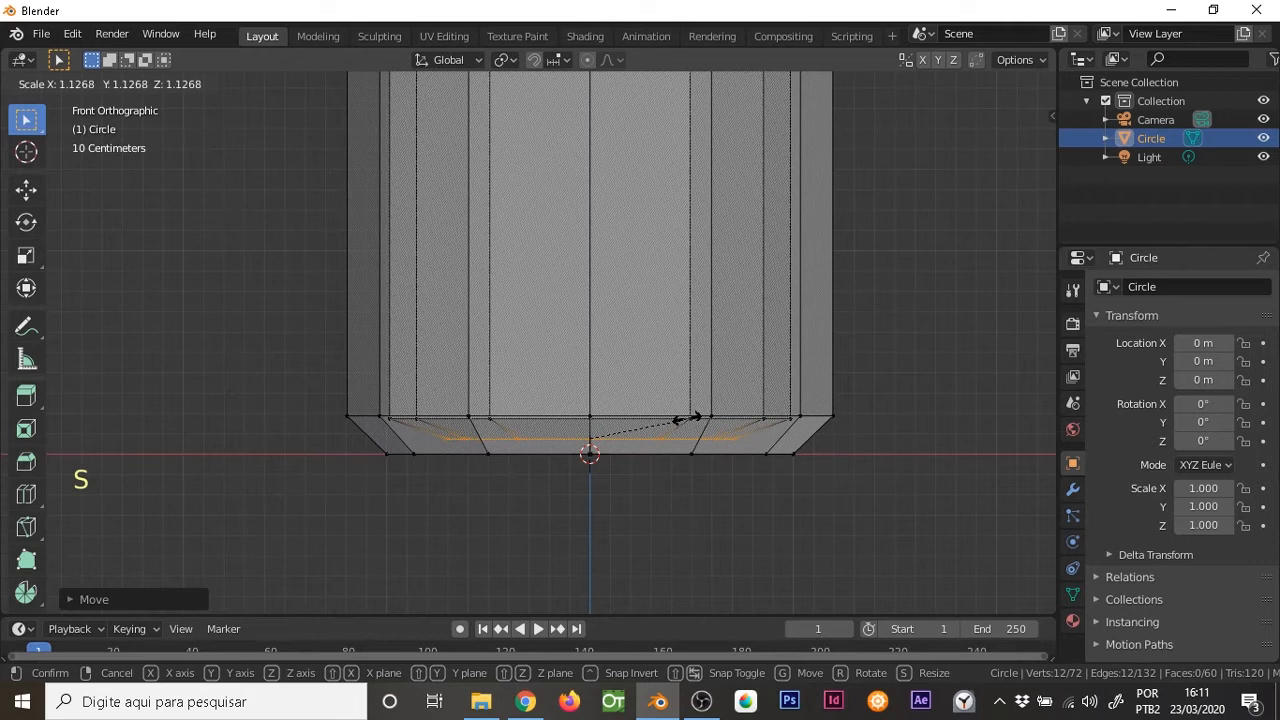
click(695, 414)
middle_drag(683, 326, 630, 447)
key(alt+z)
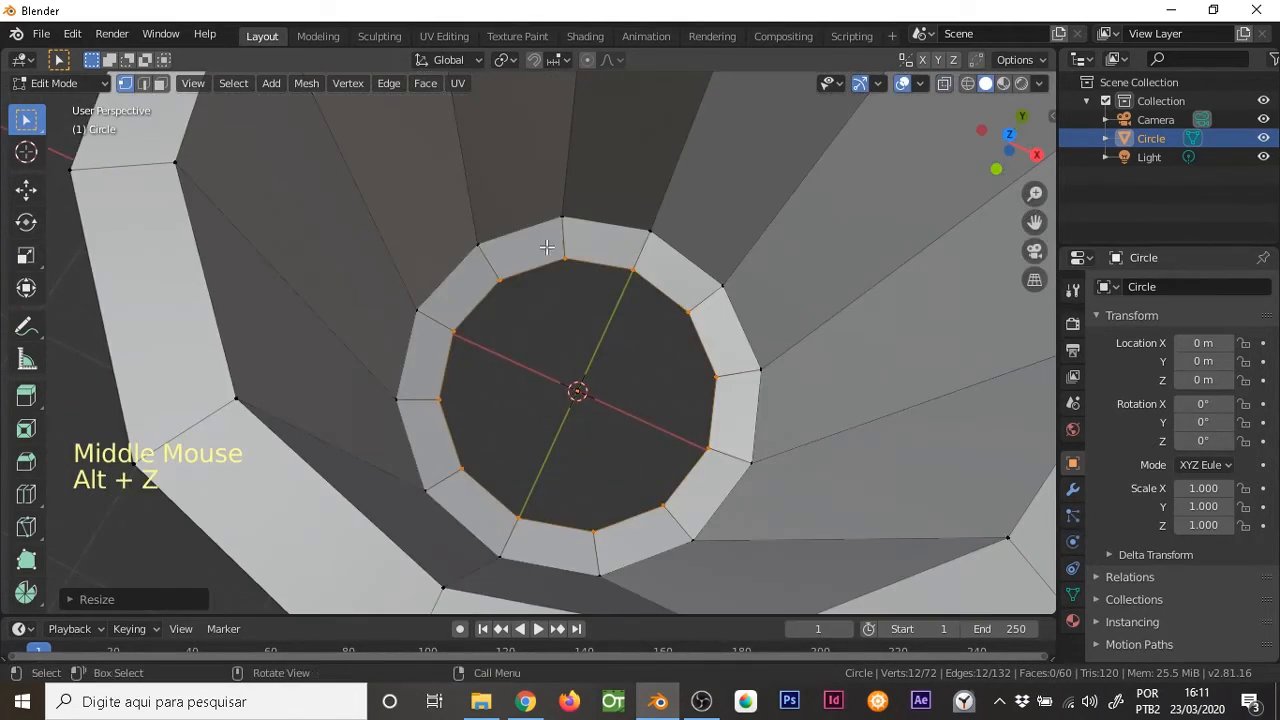
Extrude the inner floor ring toward its middle and merge its vertices at center to close the floor
middle_drag(628, 388, 643, 369)
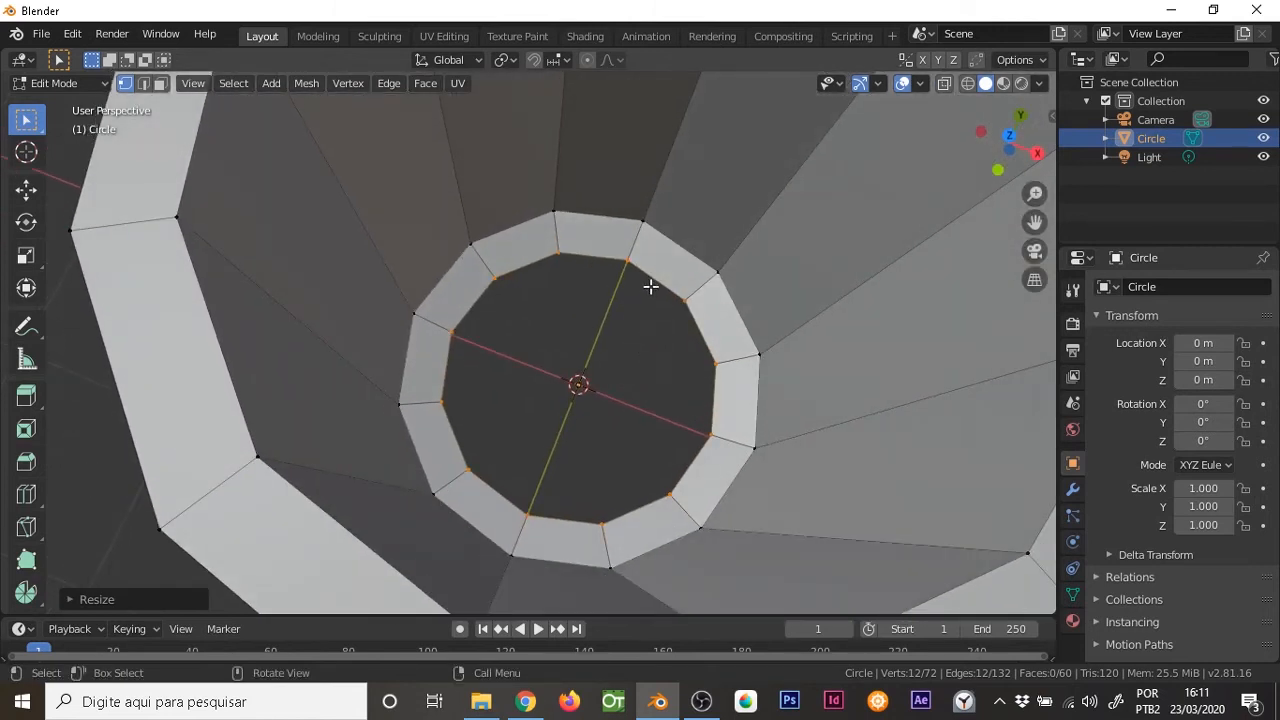
key(e)
key(s)
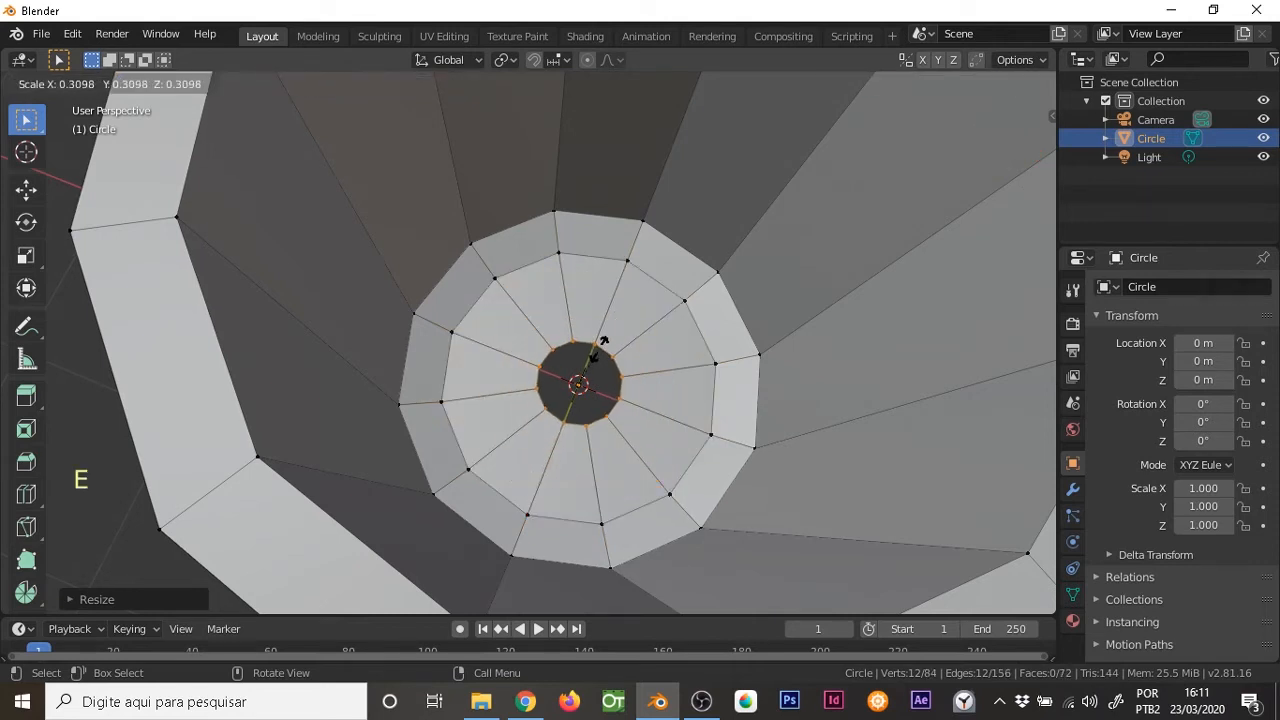
click(596, 352)
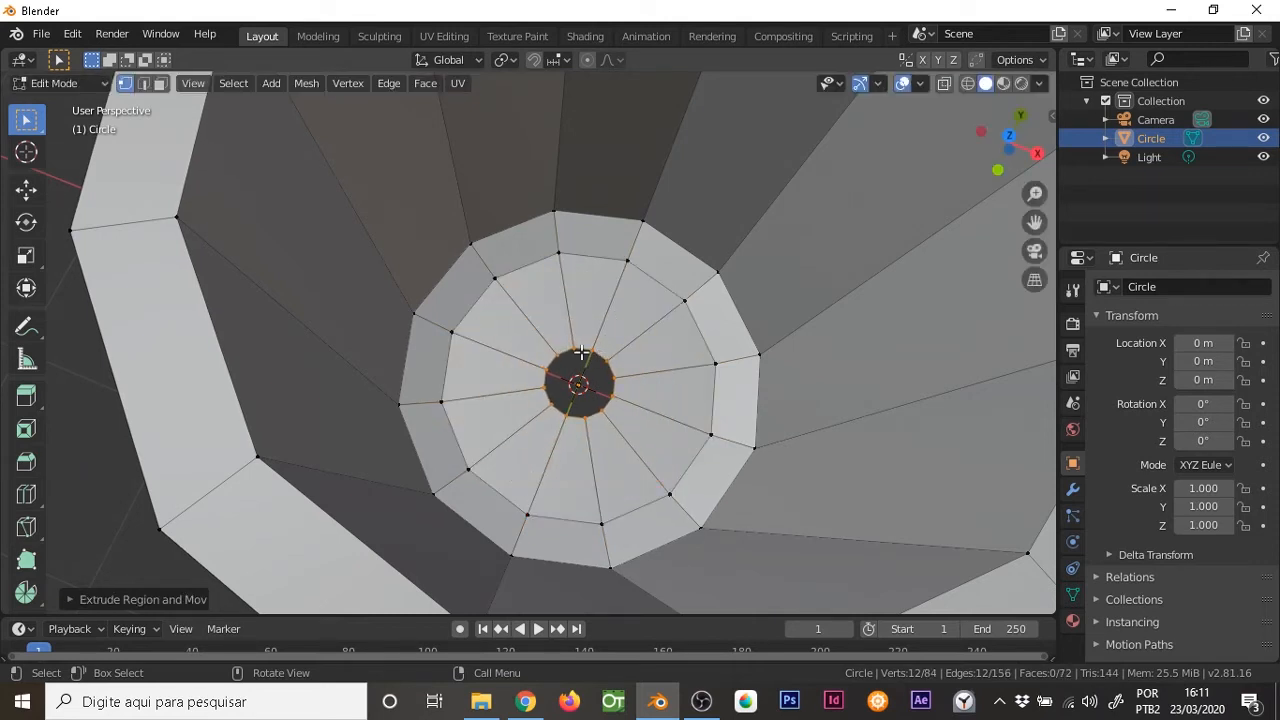
key(alt+m)
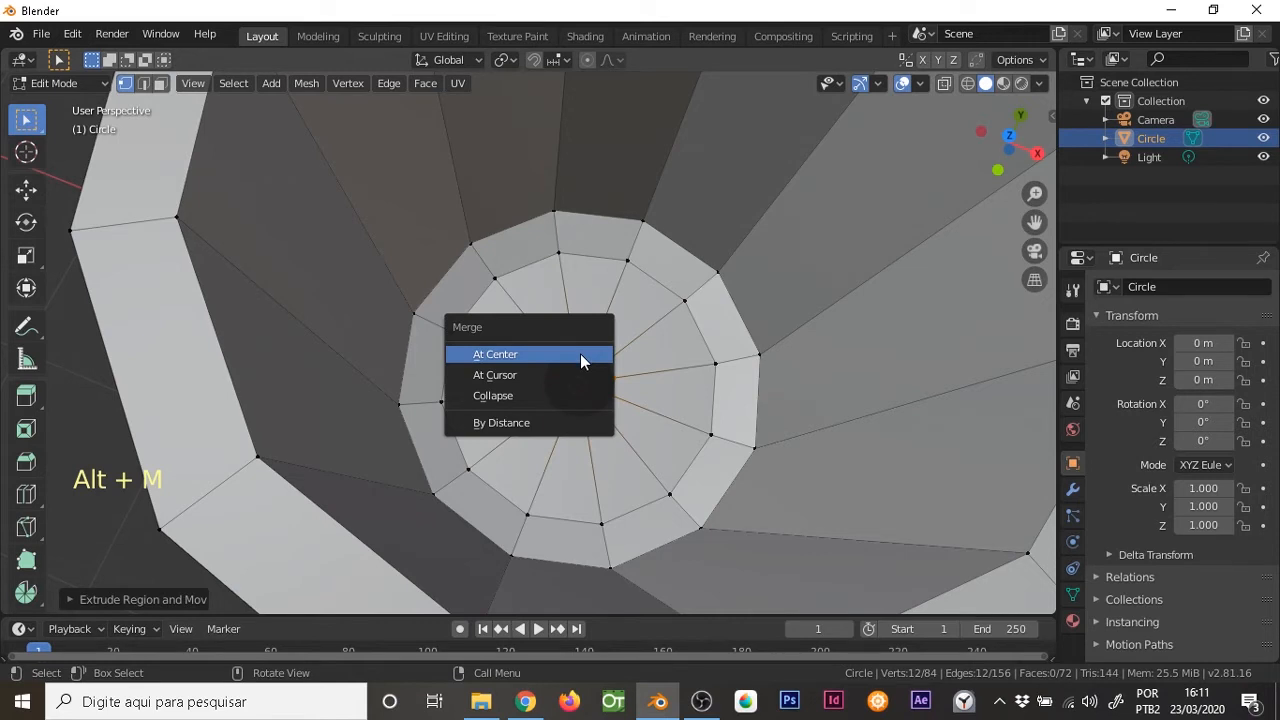
click(579, 352)
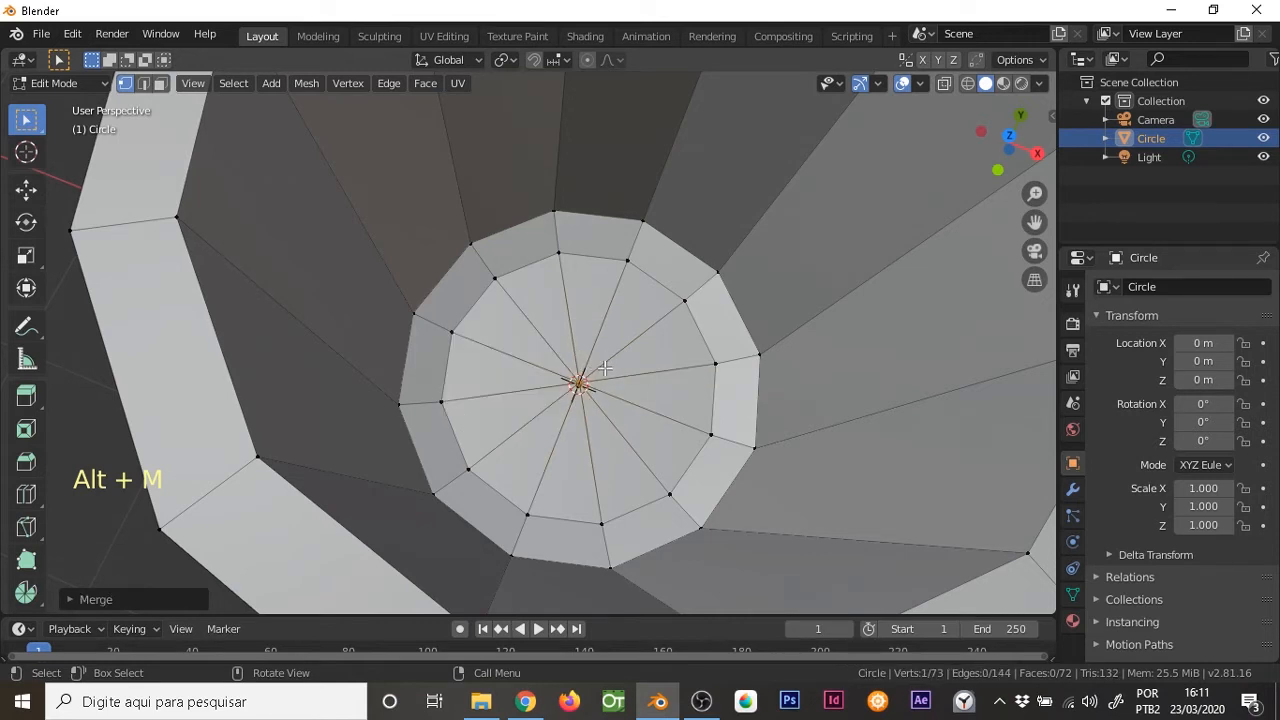
Examine the cup in Object Mode, and the open underside of its base in Edit Mode
key(Tab)
middle_drag(617, 423, 657, 283)
middle_drag(640, 377, 688, 251)
key(Tab)
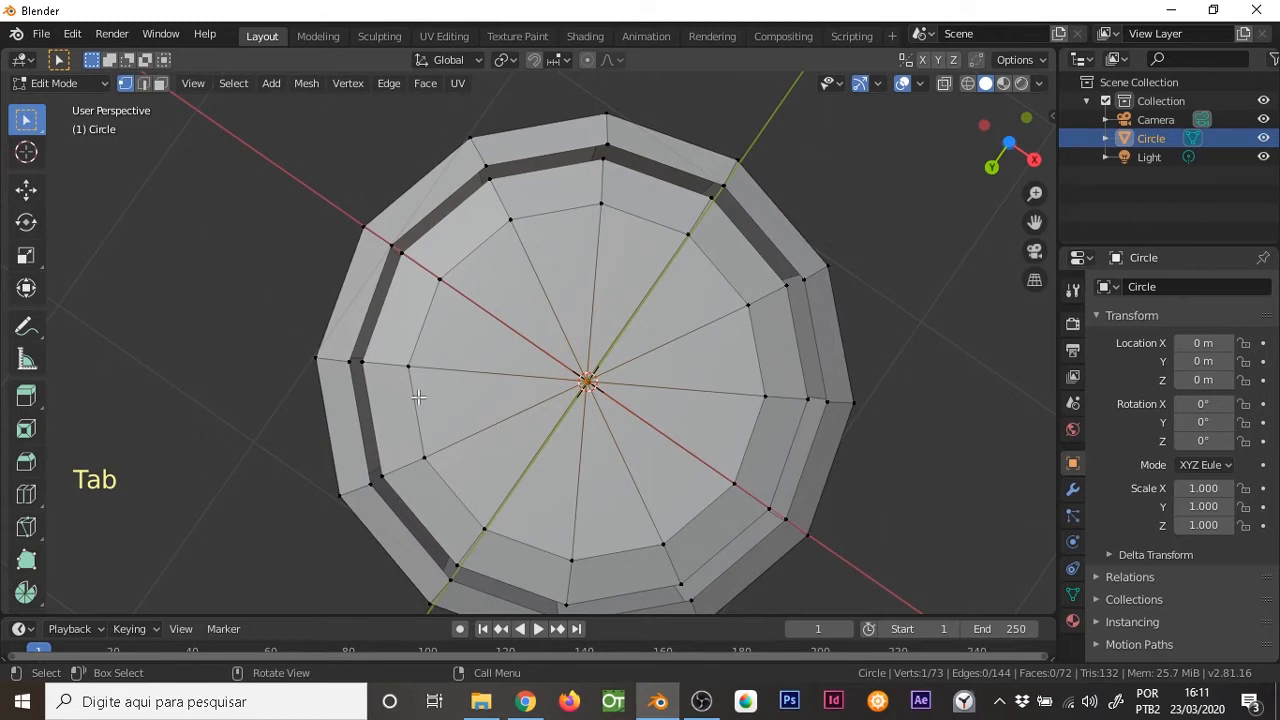
middle_drag(630, 236, 600, 320)
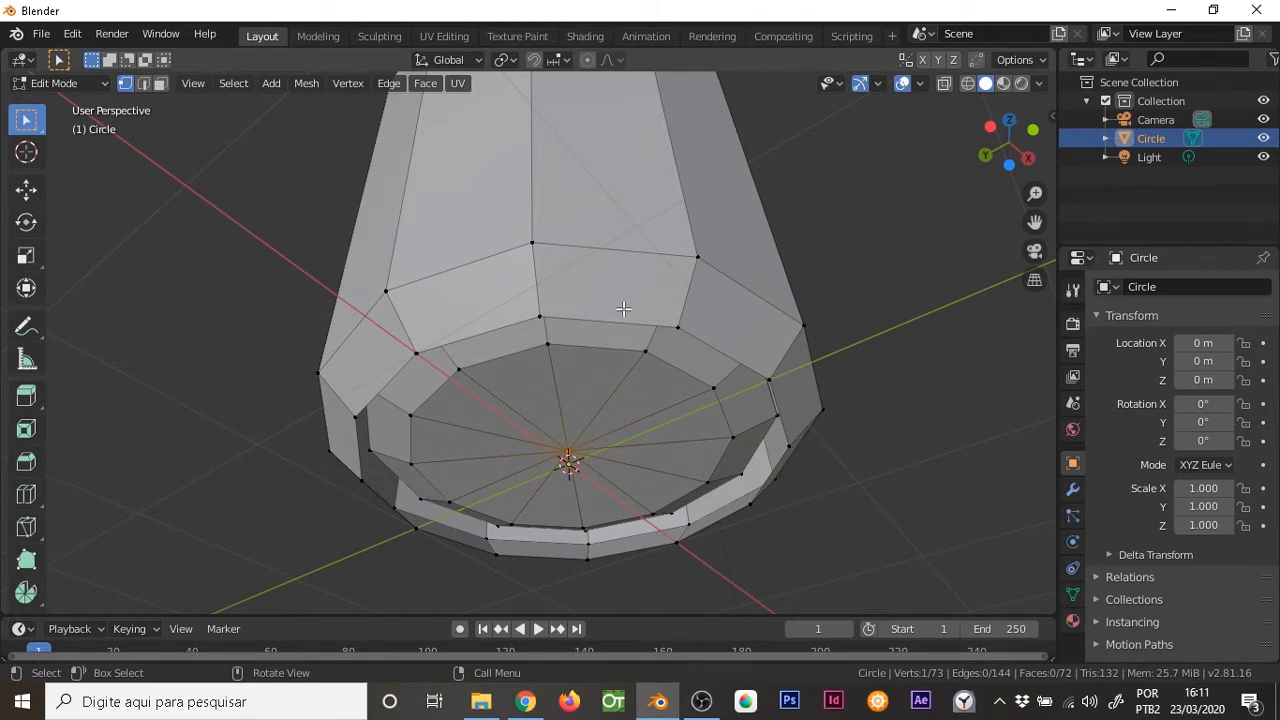
Switch to edge selection and select the edge loop around the opening of the outer base
click(145, 84)
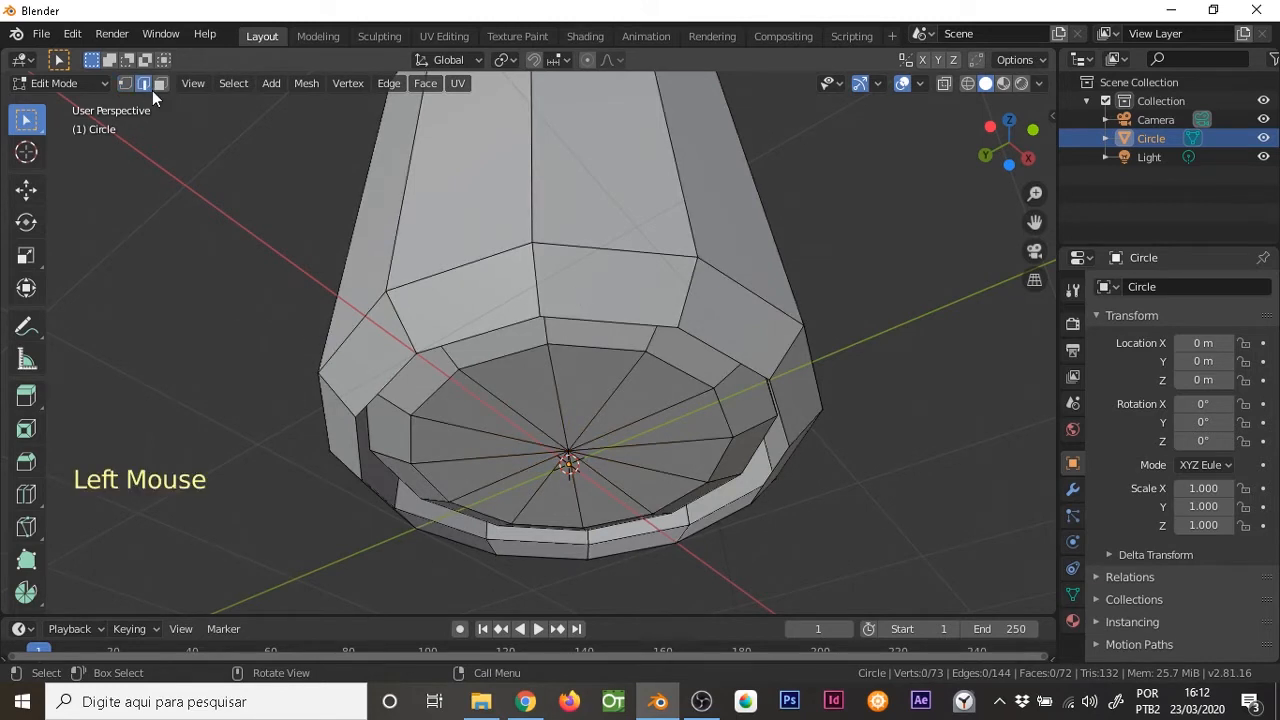
key(1)
key(2)
key(3)
key(1)
key(2)
key(3)
key(2)
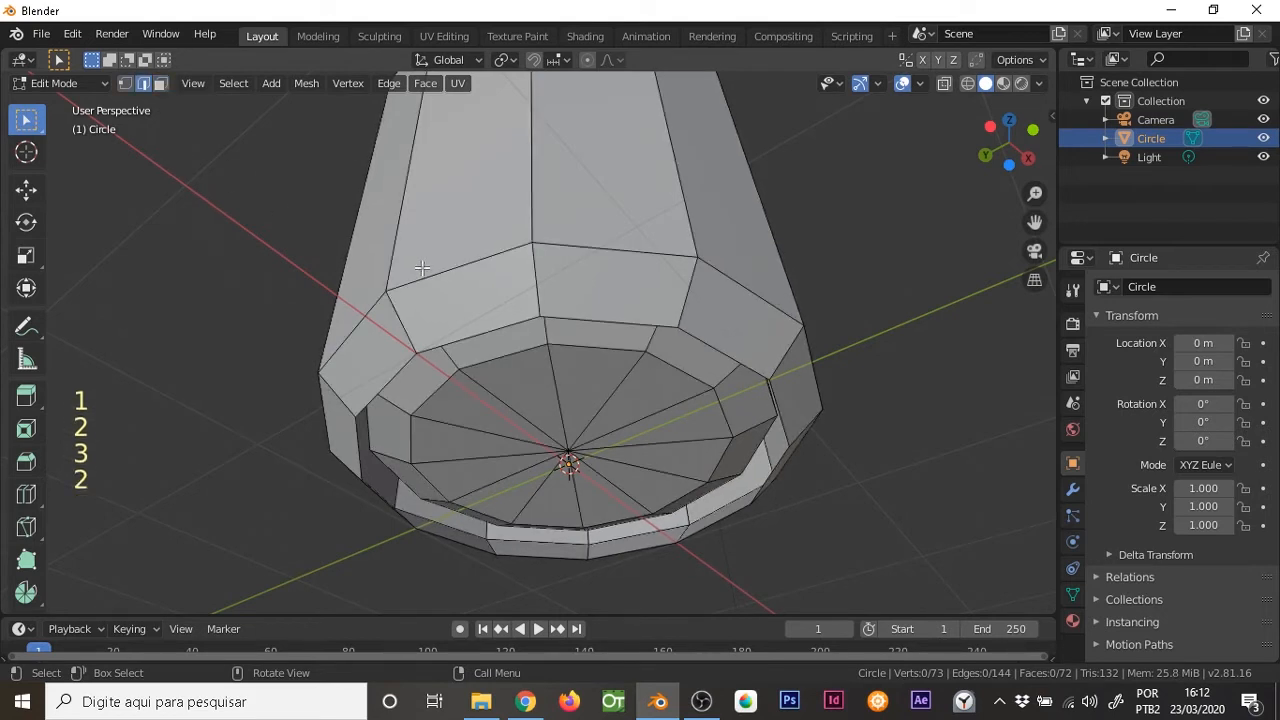
key(alt)
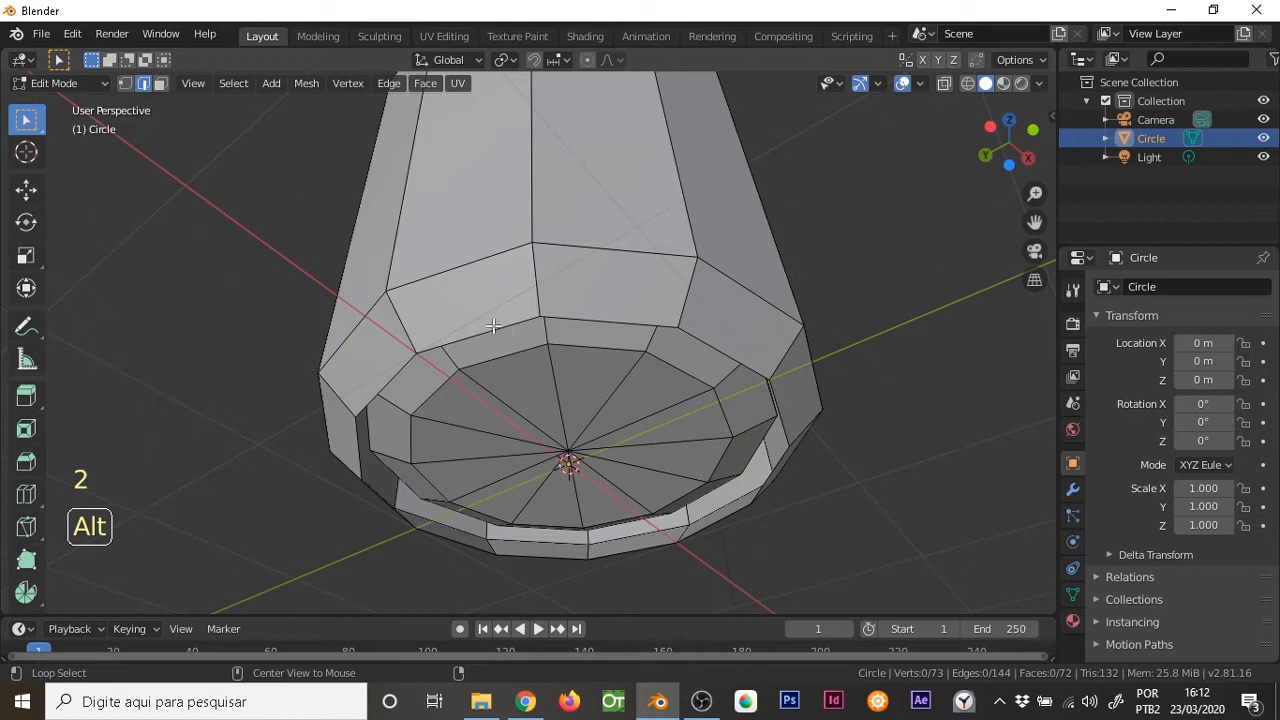
alt+click(492, 325)
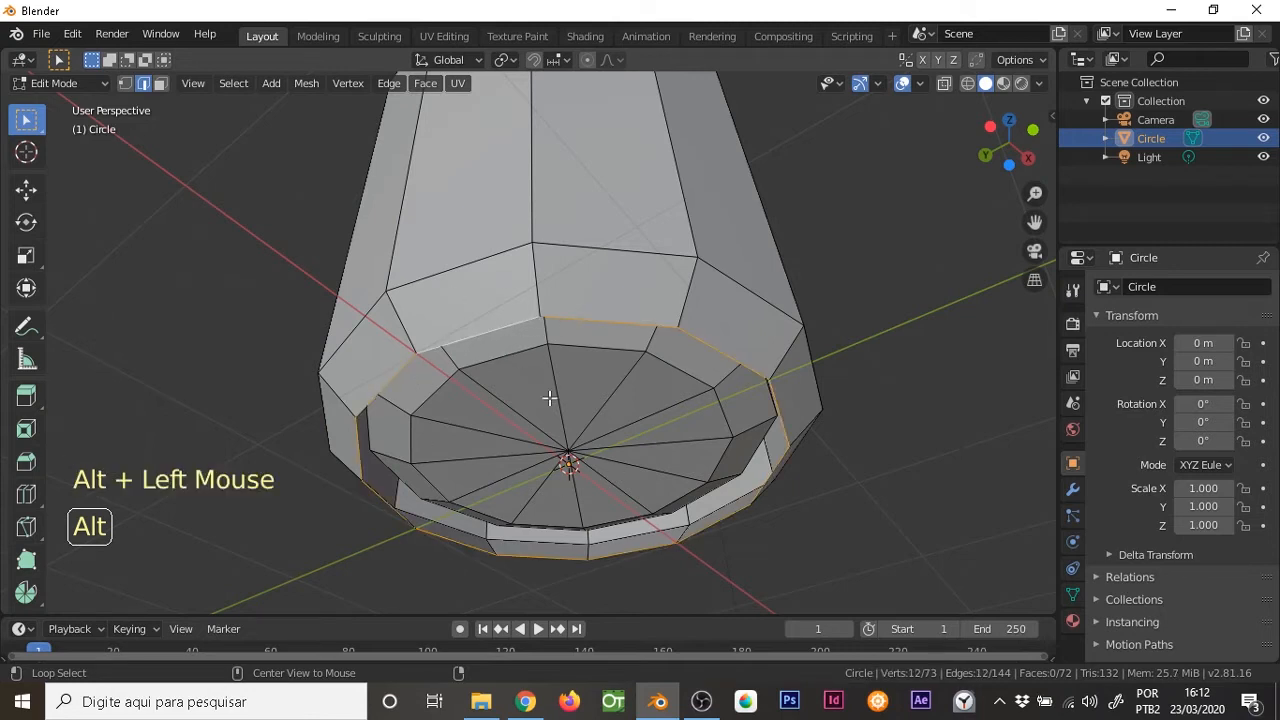
Extrude the outer base loop, scale it inward to a small ring around the centre, and switch to vertex selection
key(e)
key(s)
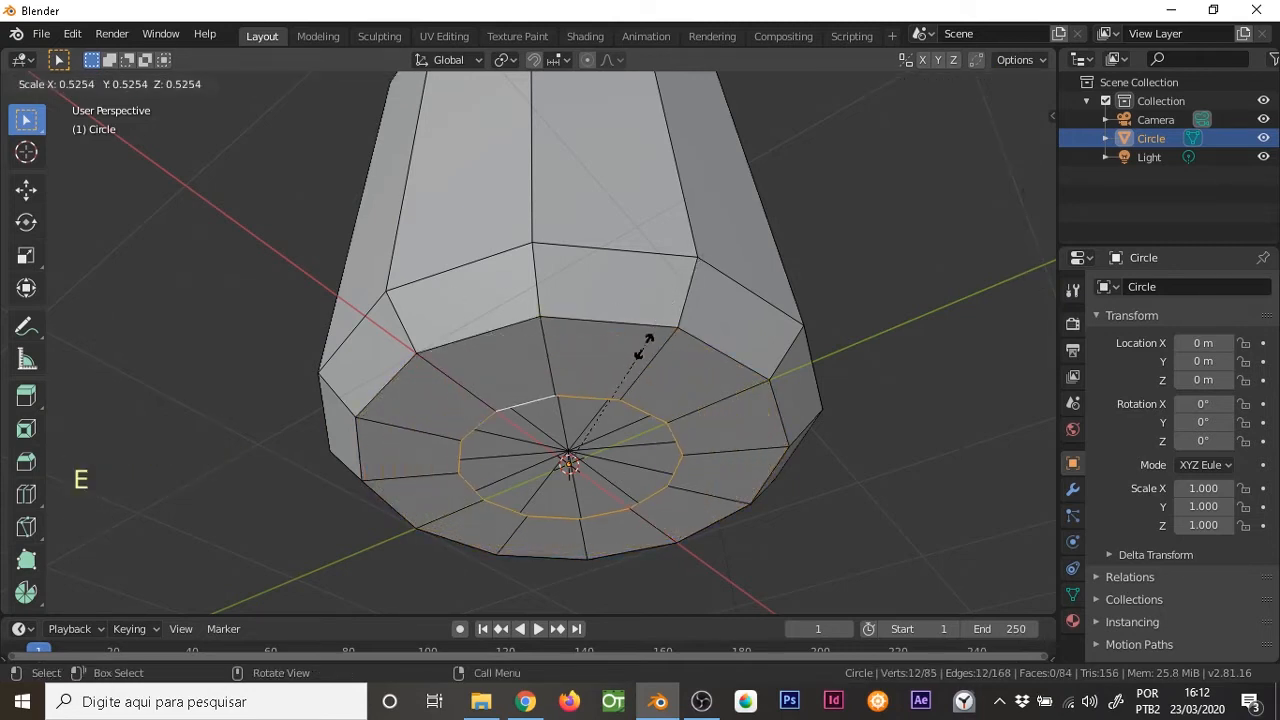
click(594, 431)
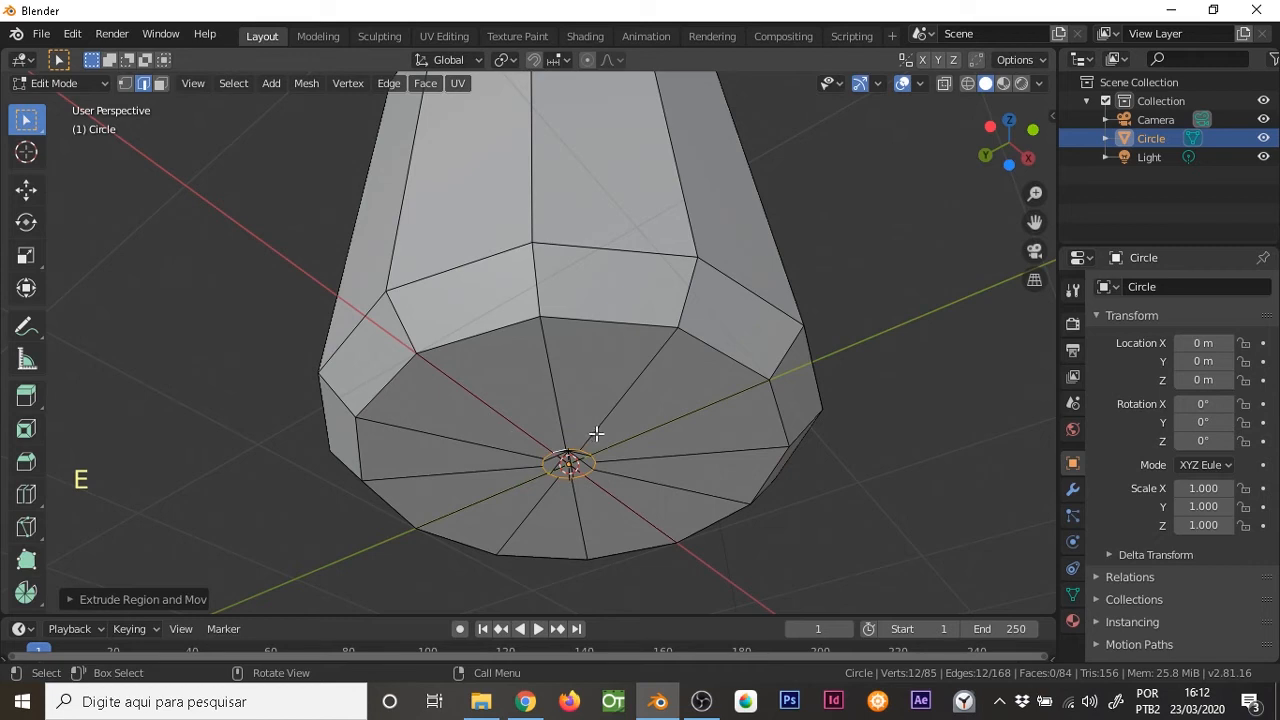
key(1)
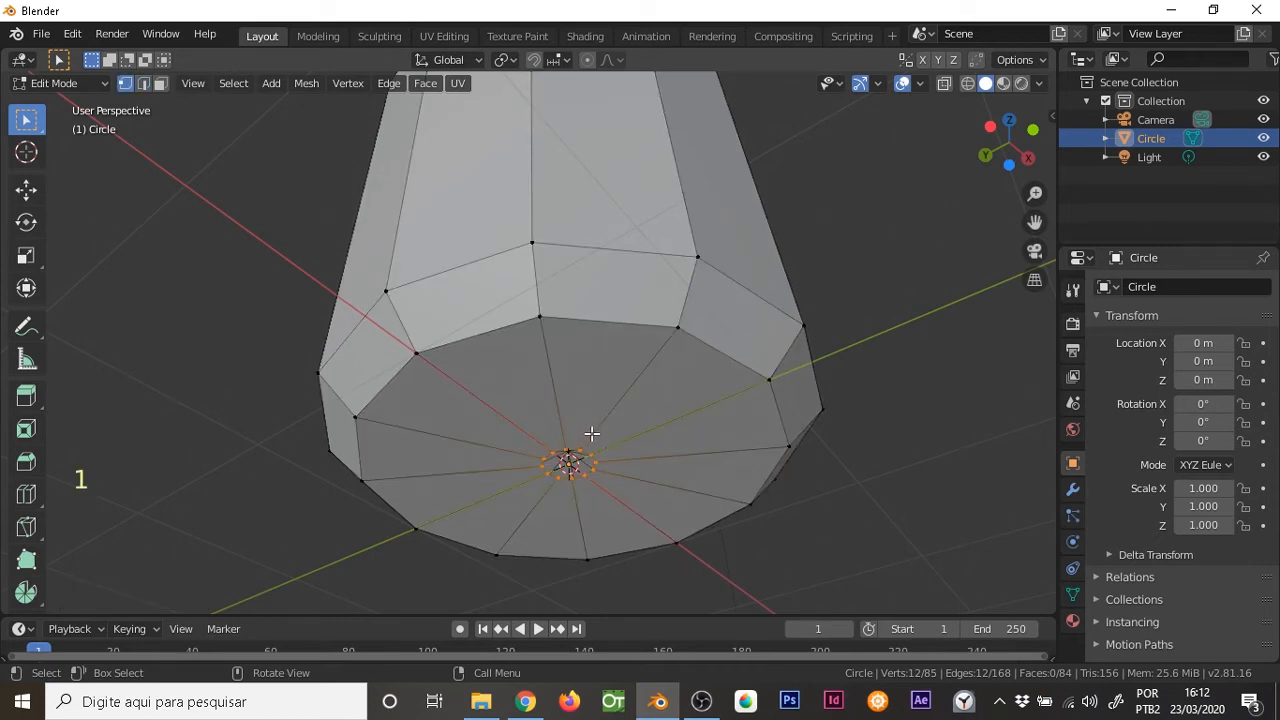
Merge the small ring's vertices at center to close the cup's base, and return to Object Mode
key(alt+m)
click(591, 432)
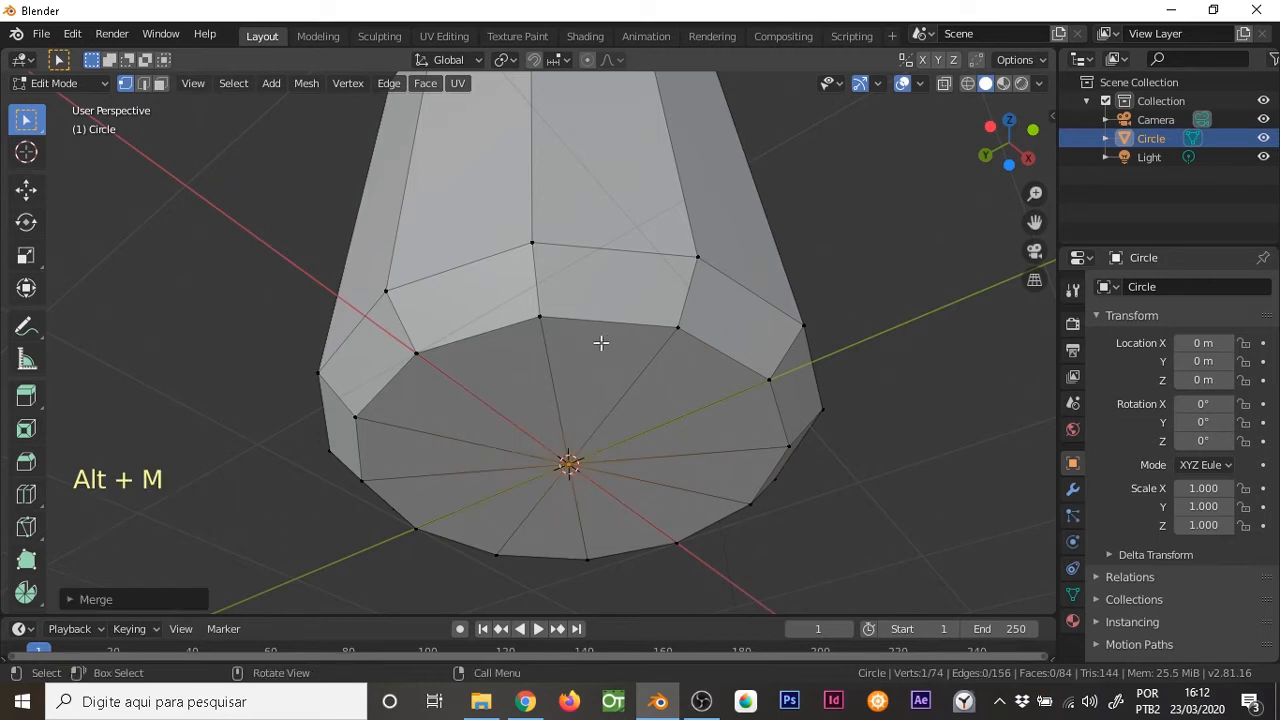
ctrl+middle_drag(603, 242, 573, 306)
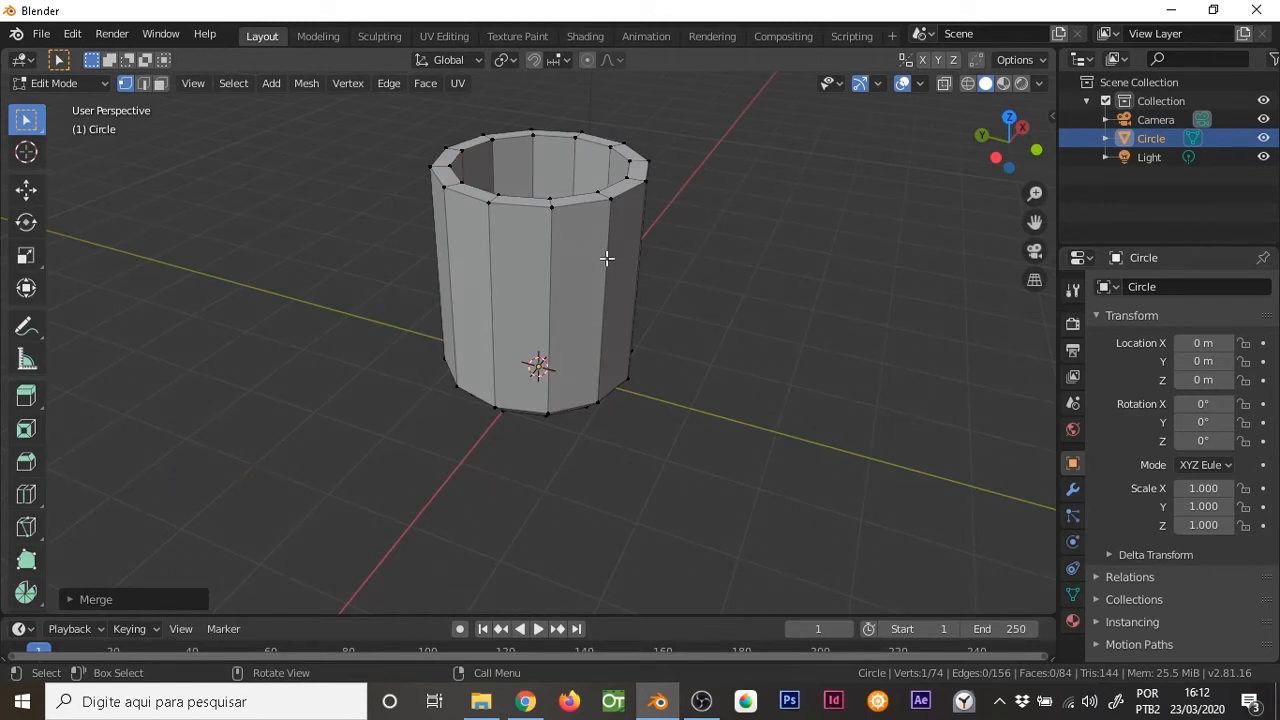
key(Tab)
middle_drag(531, 240, 540, 296)
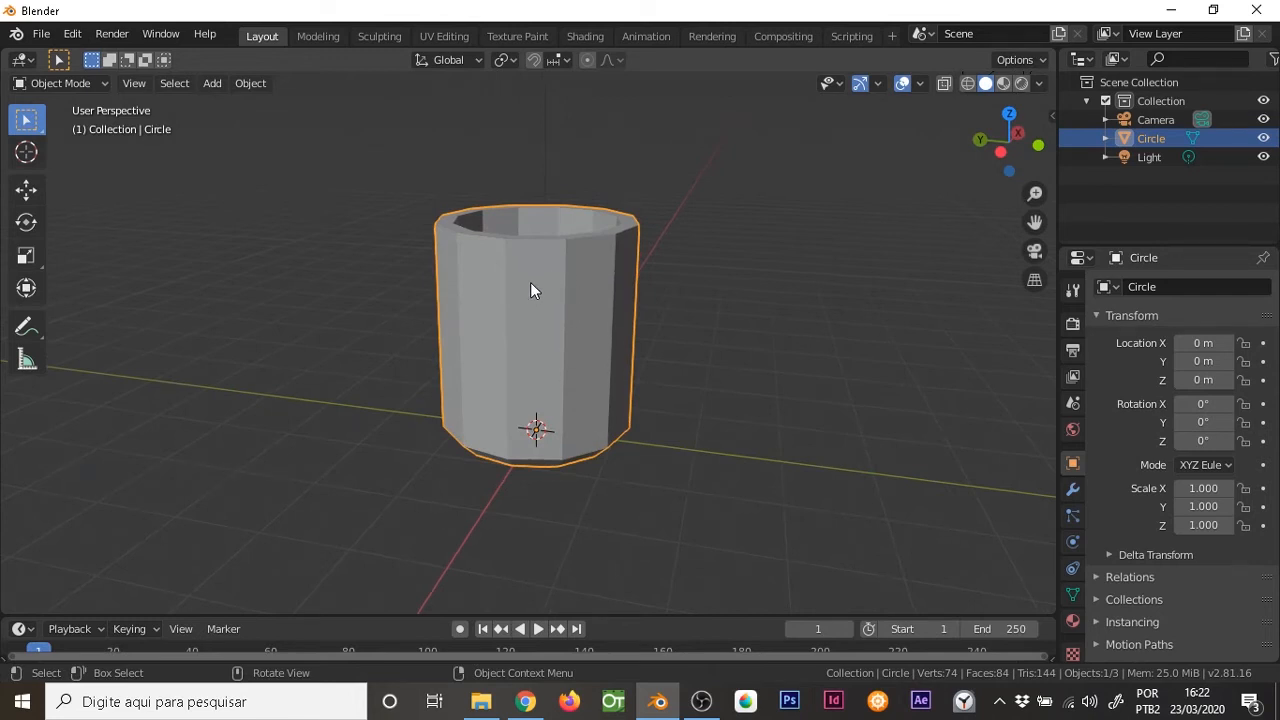
Inspect individual outer wall faces of the cup with face selection in Edit Mode, and return to Object Mode
key(Tab)
key(3)
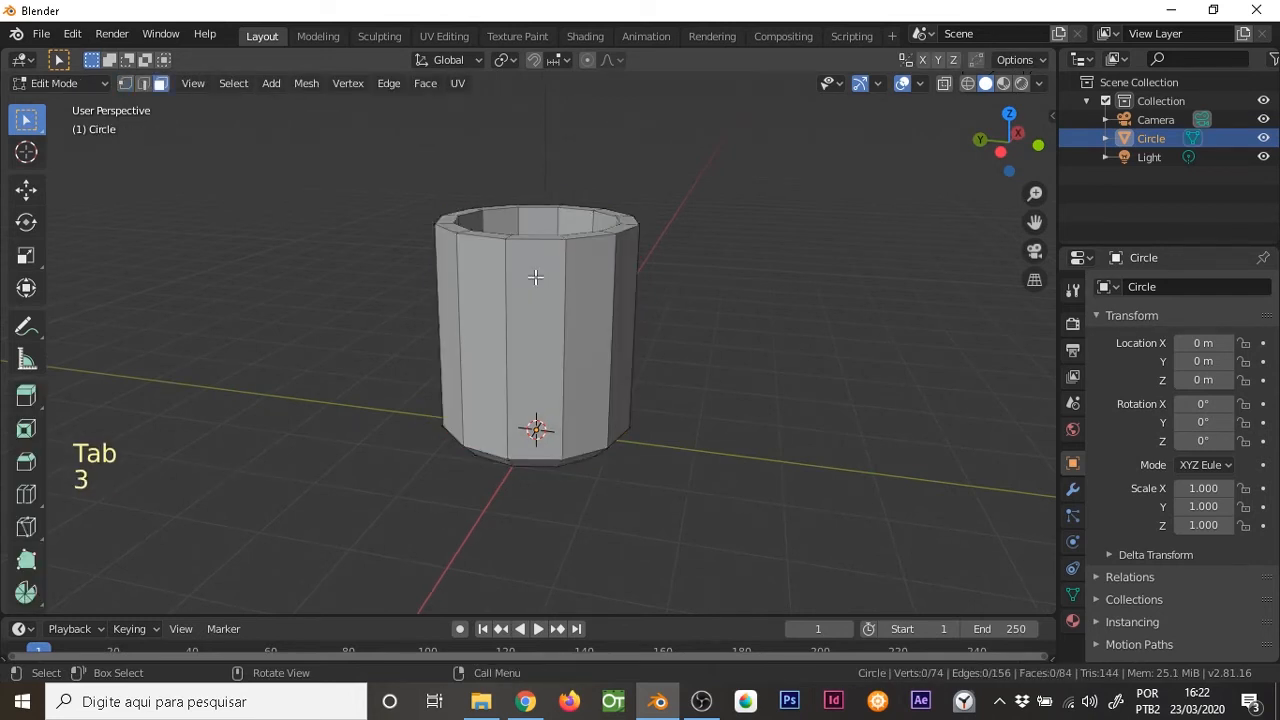
click(538, 288)
click(493, 296)
click(544, 293)
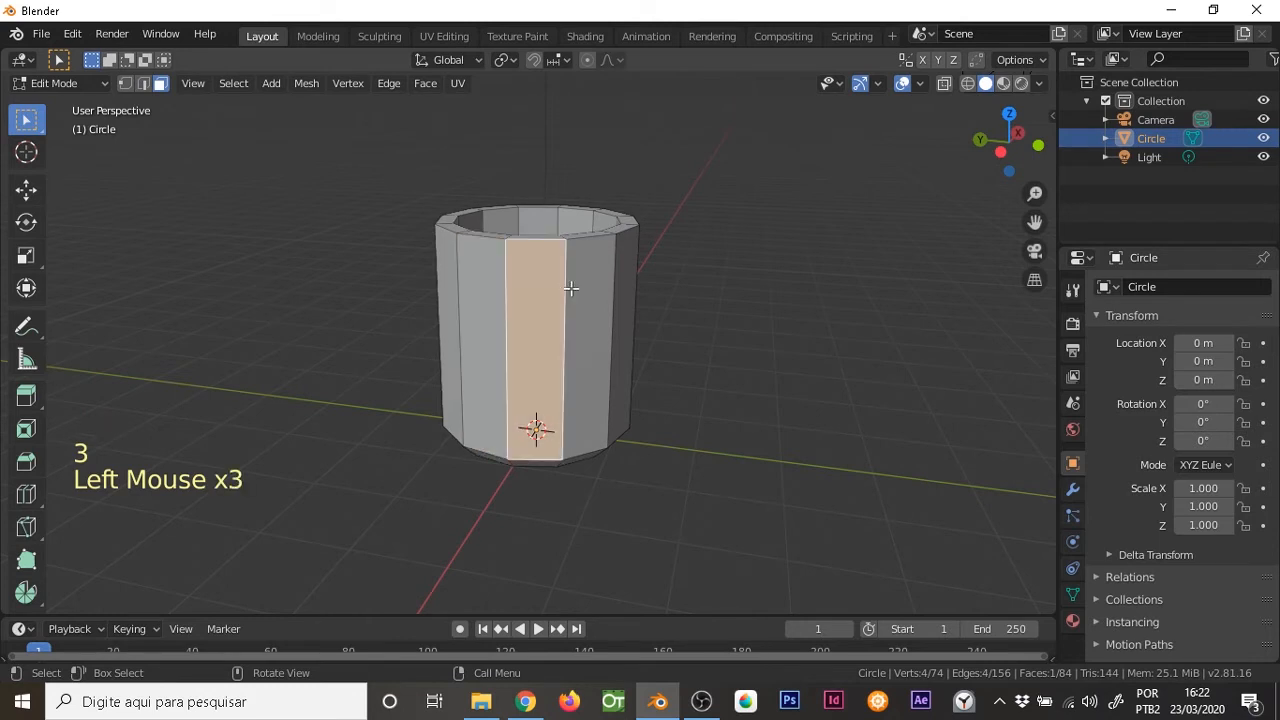
key(Tab)
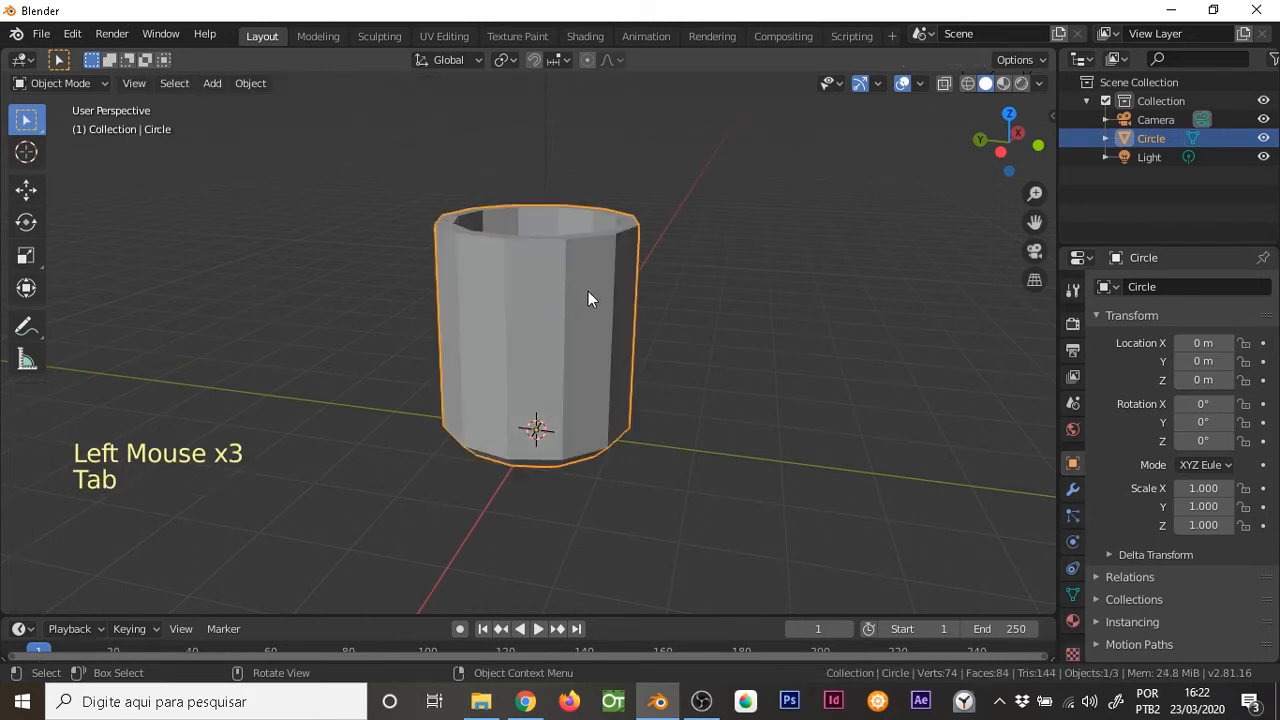
In front view, annotate a bent two-segment profile beside the cup, with a perpendicular arrow and right-angle mark on each segment
key(KP_1)
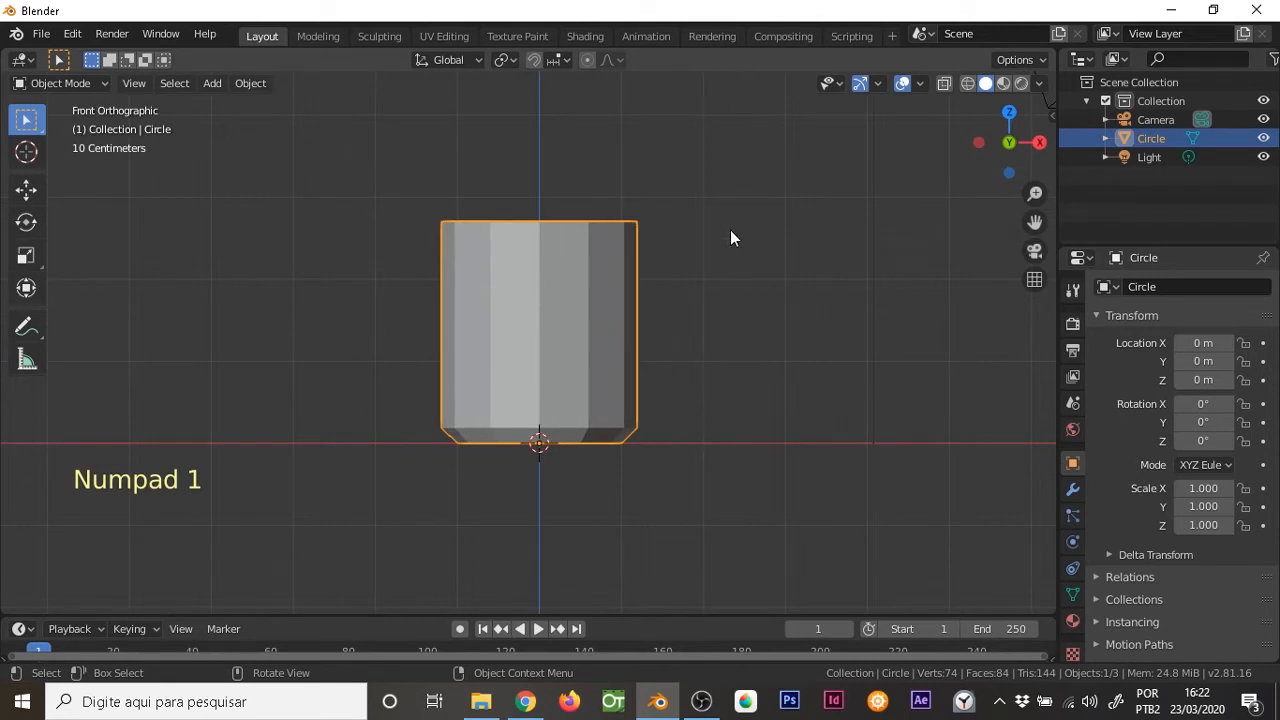
key(d)
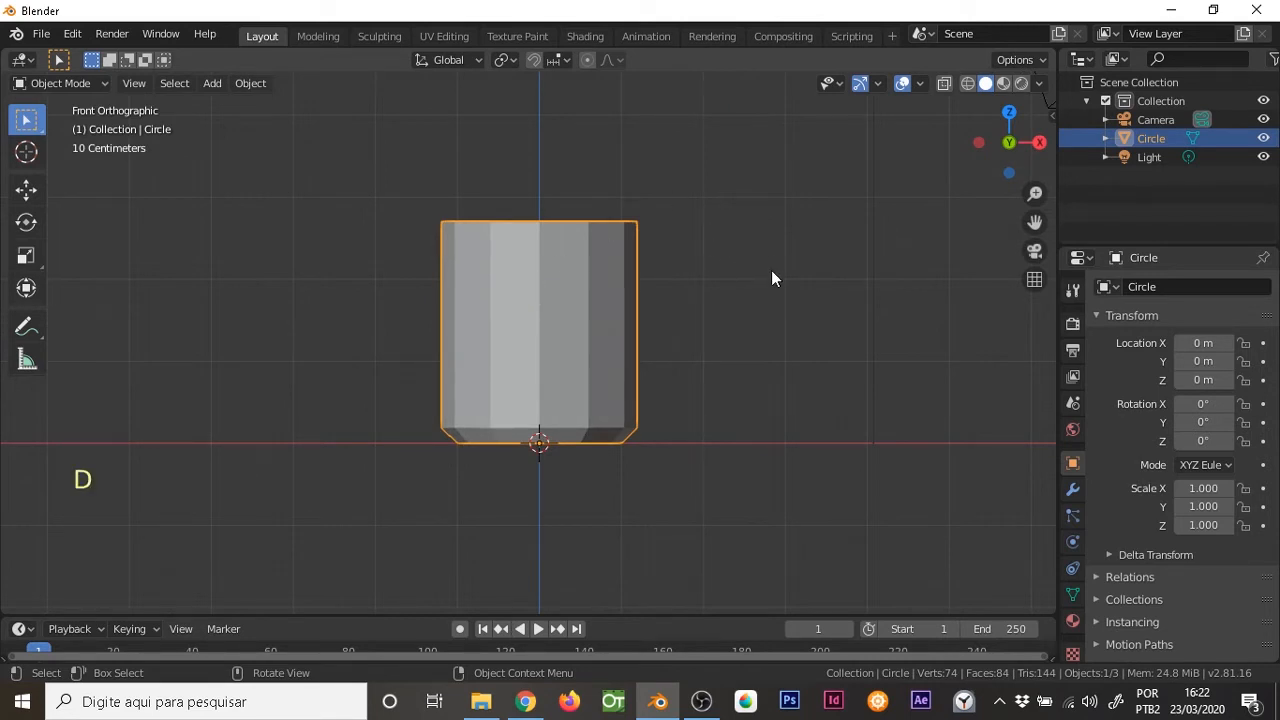
mouse_move(764, 288)
mouse_down()
mouse_move(770, 212)
mouse_move(809, 143)
mouse_up()
key(d)
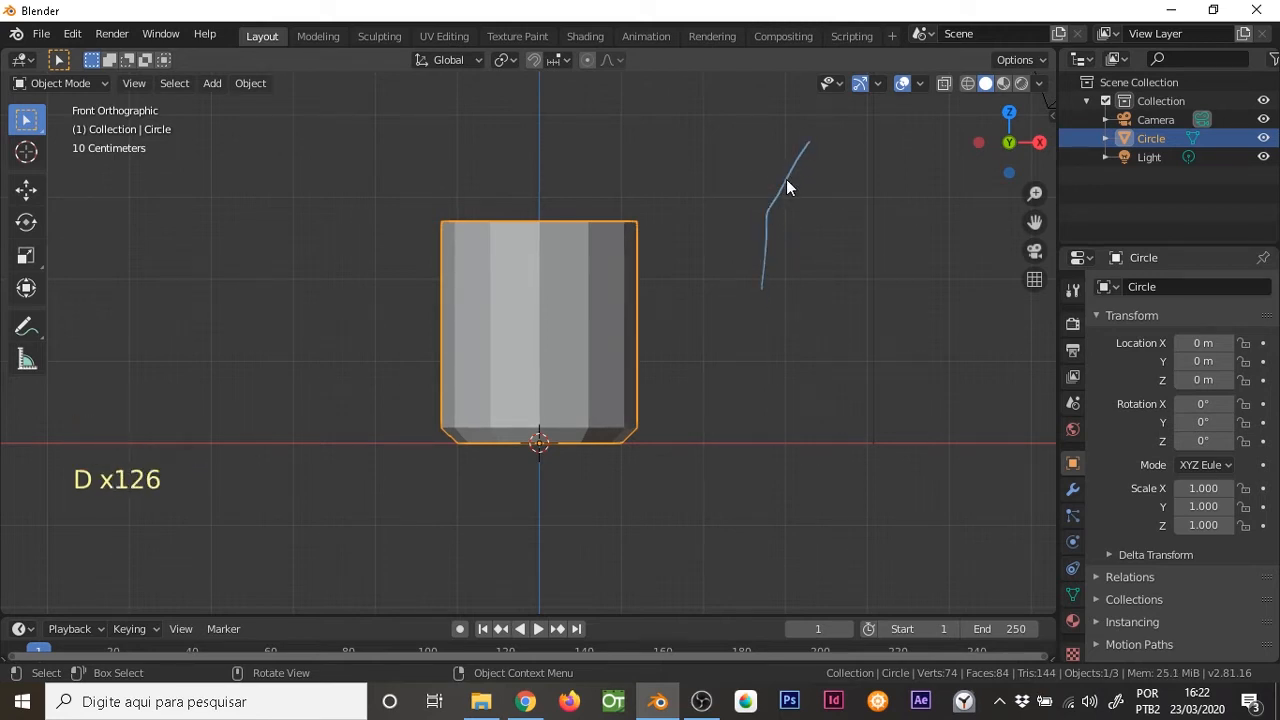
mouse_move(786, 178)
mouse_down()
mouse_move(731, 160)
mouse_move(748, 166)
mouse_up()
mouse_move(765, 257)
mouse_down()
mouse_move(728, 247)
mouse_move(729, 261)
mouse_move(752, 246)
mouse_up()
click(752, 256)
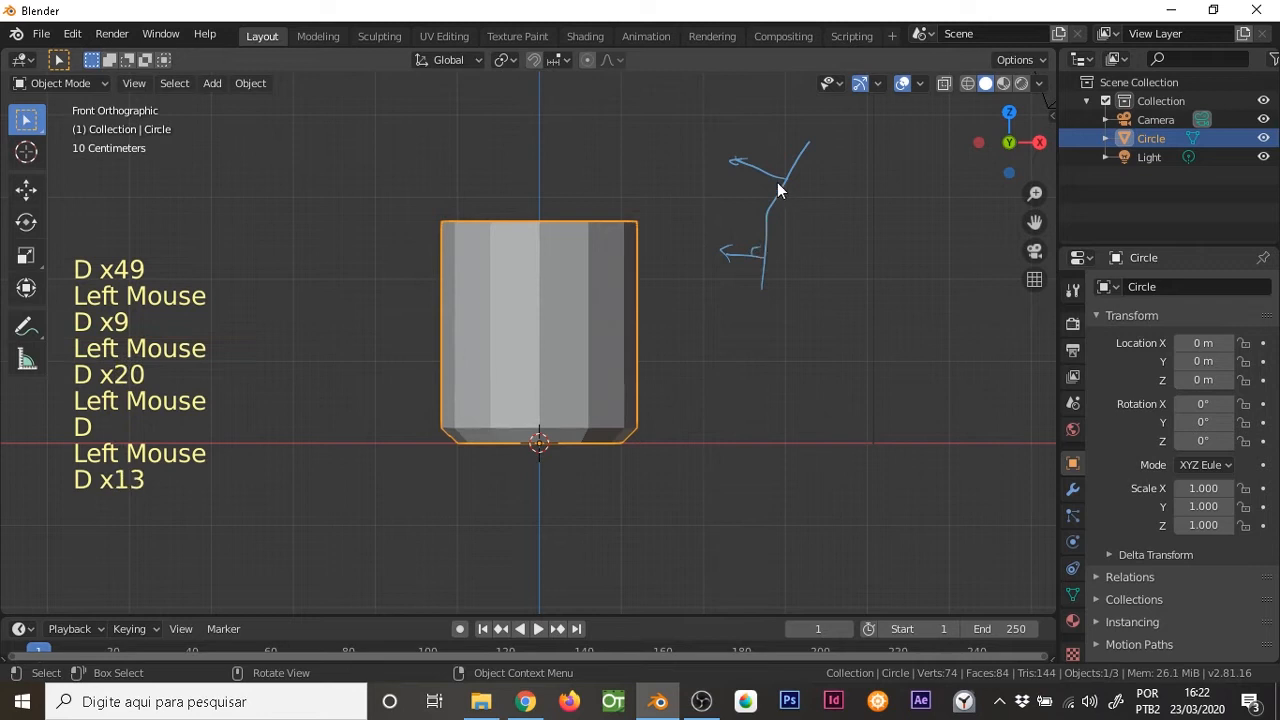
drag(774, 177, 784, 168)
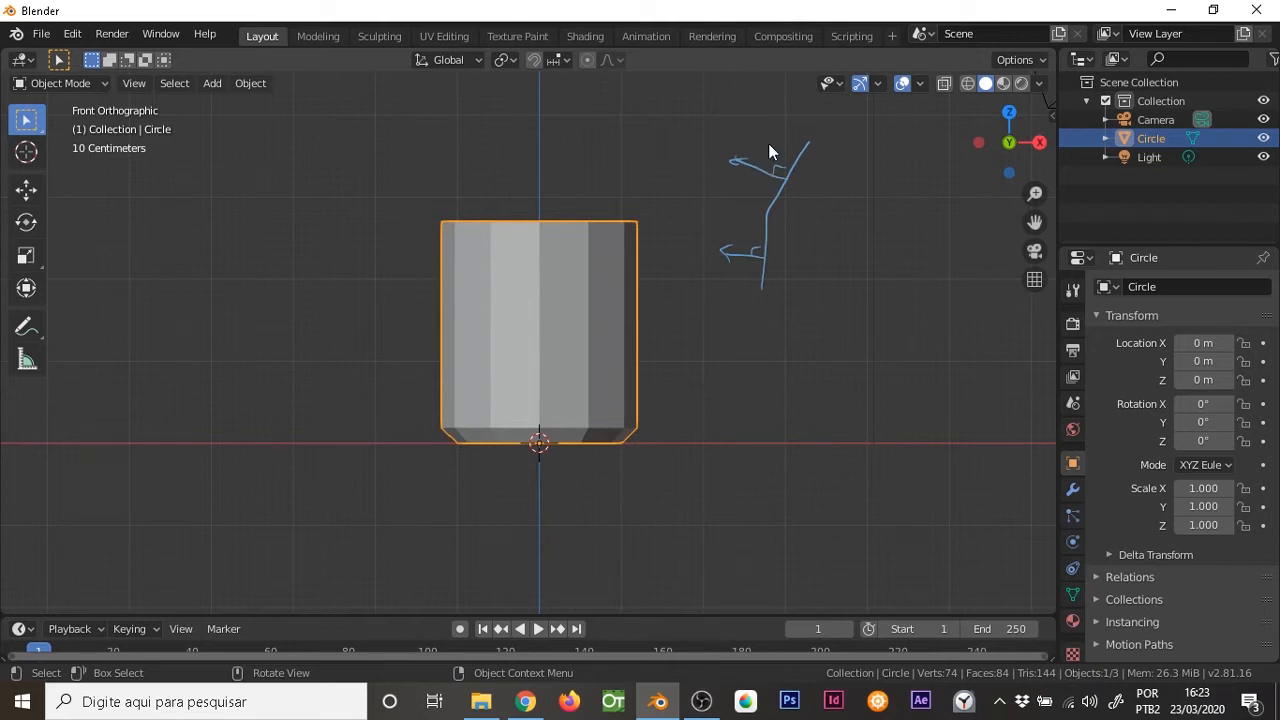
Annotate dashed light rays from above, striking the upper segment and running down to the lower segment of the bent profile
key(d)
drag(758, 96, 758, 104)
drag(765, 113, 781, 156)
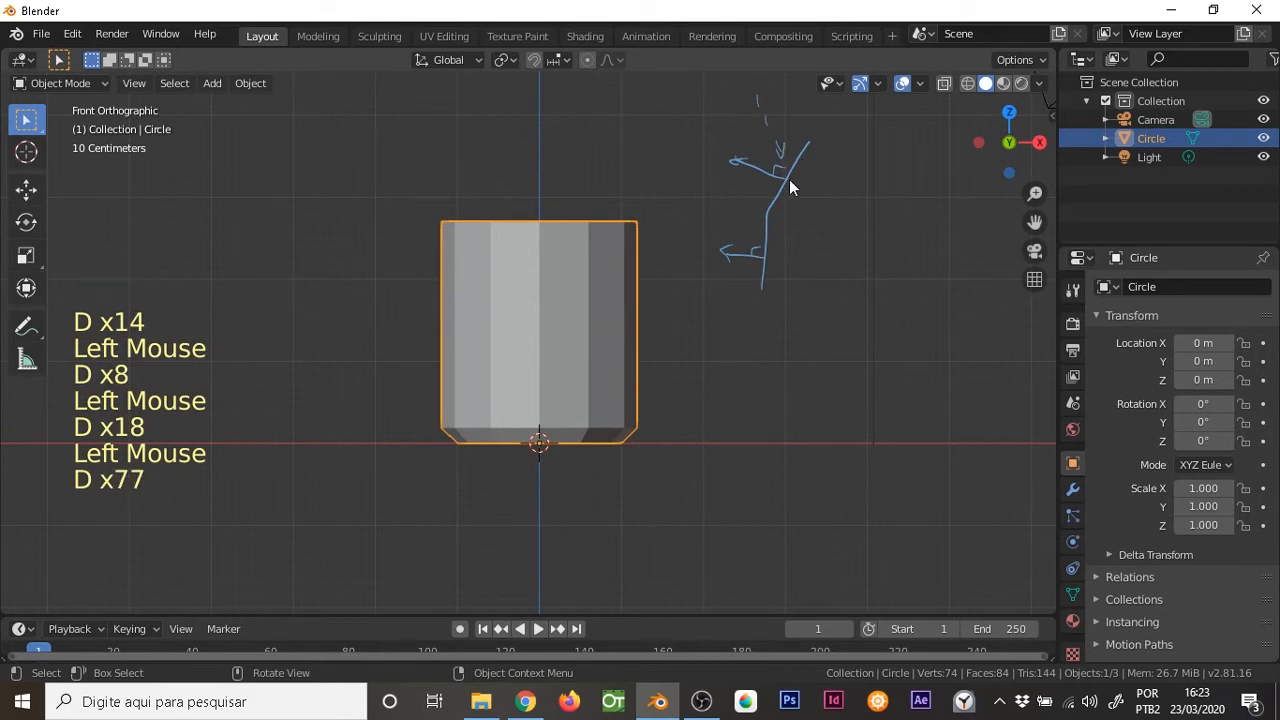
mouse_move(729, 139)
mouse_down()
mouse_move(754, 168)
mouse_move(751, 189)
mouse_up()
drag(754, 203, 756, 212)
drag(757, 218, 758, 228)
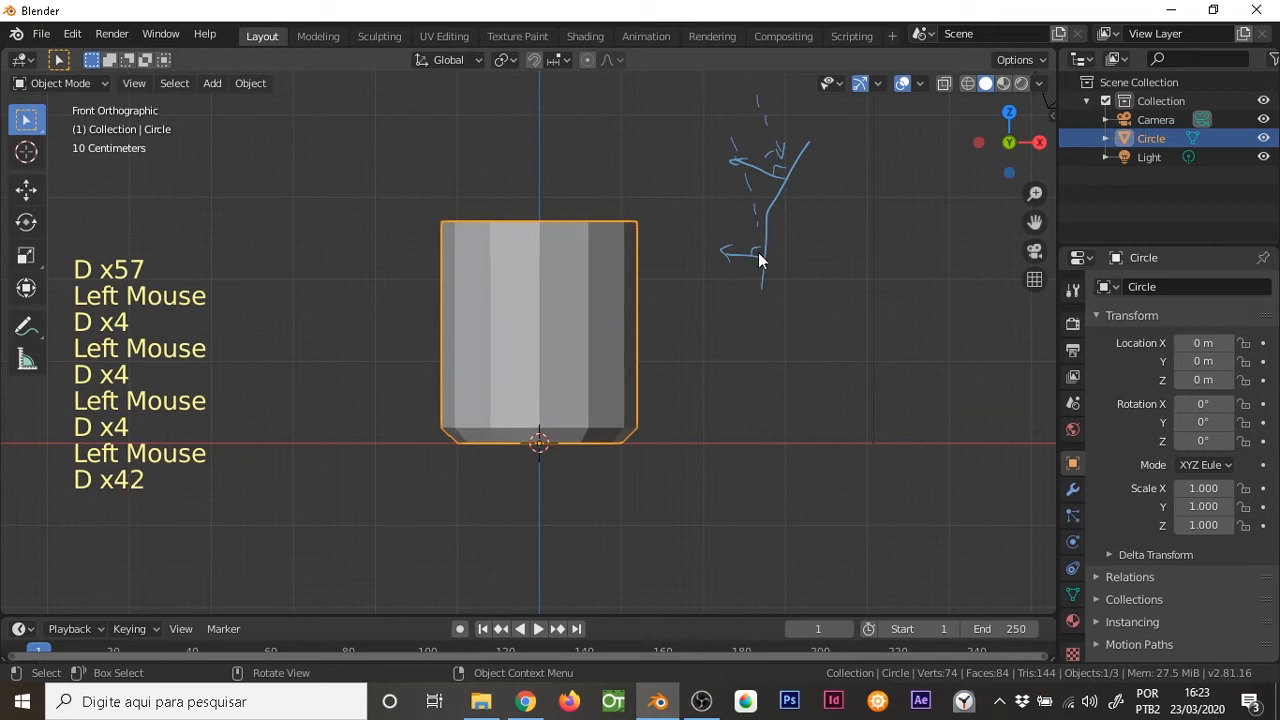
drag(763, 227, 752, 248)
drag(762, 242, 753, 279)
drag(762, 280, 757, 293)
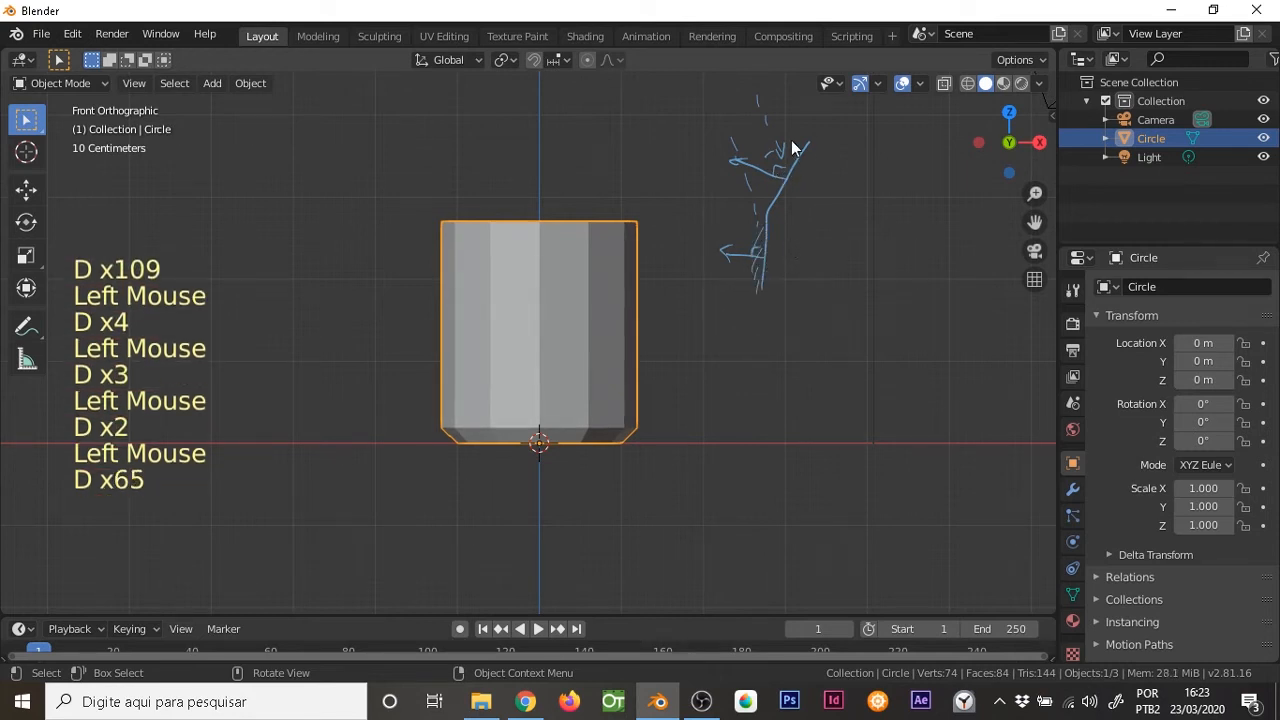
Extend the annotated profile with a third, shallower segment and draw a dashed arrow coming down onto it
drag(809, 139, 883, 107)
drag(800, 90, 802, 95)
drag(804, 96, 806, 101)
drag(808, 101, 810, 106)
drag(811, 107, 817, 113)
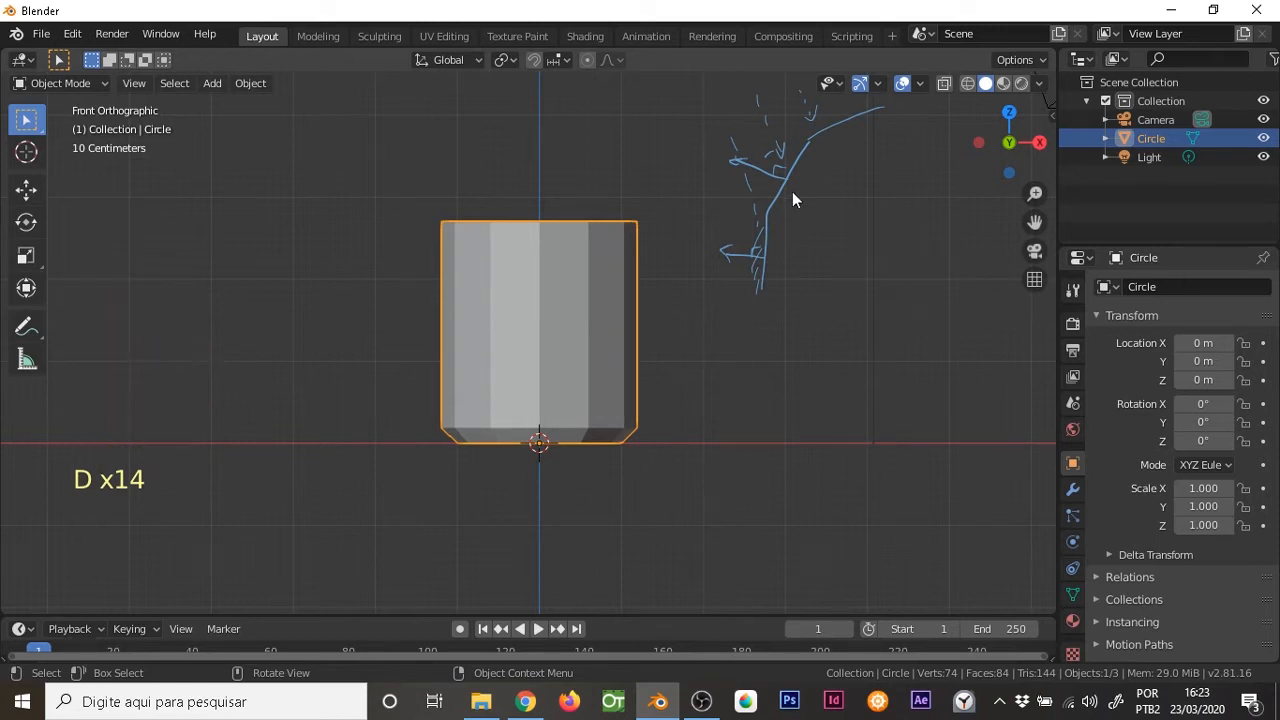
mouse_move(803, 185)
shift+middle_down()
mouse_move(786, 196)
mouse_move(776, 157)
shift+middle_up()
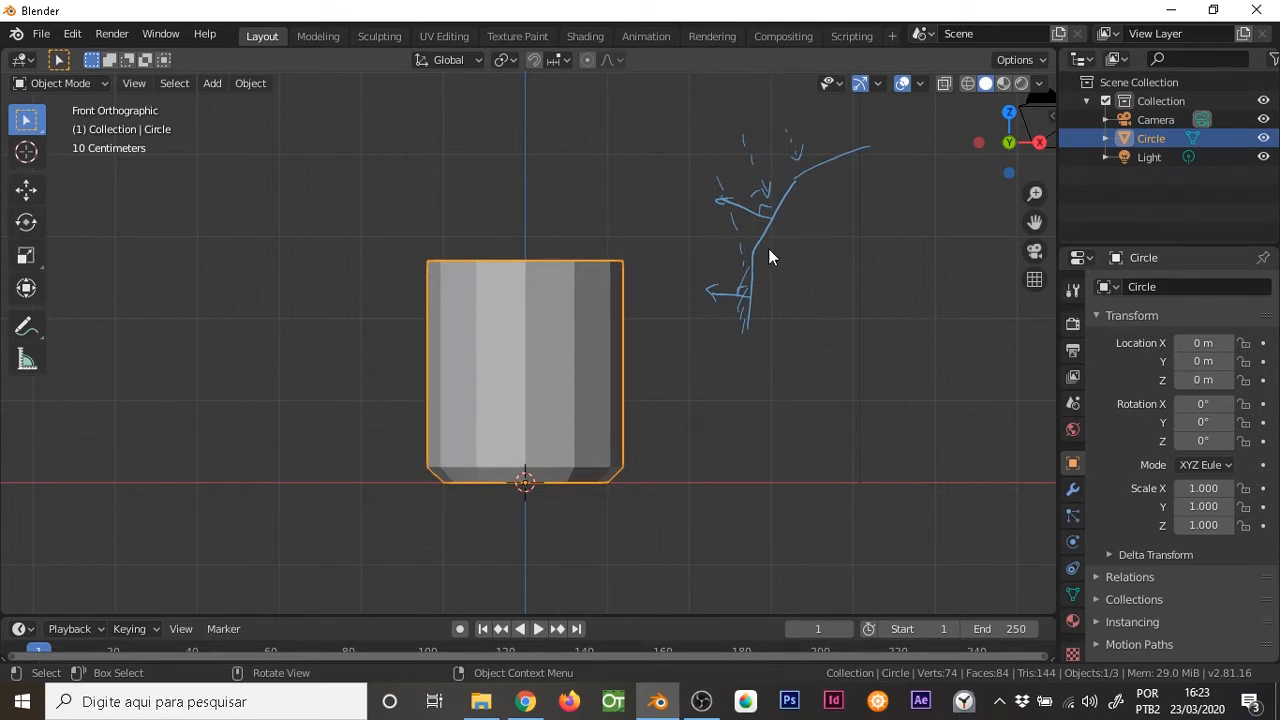
Annotate a fan of intermediate arrows around the bend between the two lower segments of the profile
key(d)
mouse_move(757, 246)
mouse_down()
mouse_move(724, 229)
mouse_move(717, 244)
mouse_up()
key(d)
key(d)
mouse_move(752, 249)
mouse_down()
mouse_move(721, 262)
mouse_move(739, 256)
mouse_move(731, 225)
mouse_move(737, 238)
mouse_move(763, 214)
mouse_move(750, 236)
mouse_up()
Apply Shade Smooth to the cup and check its inside and outer wall
right_click(559, 287)
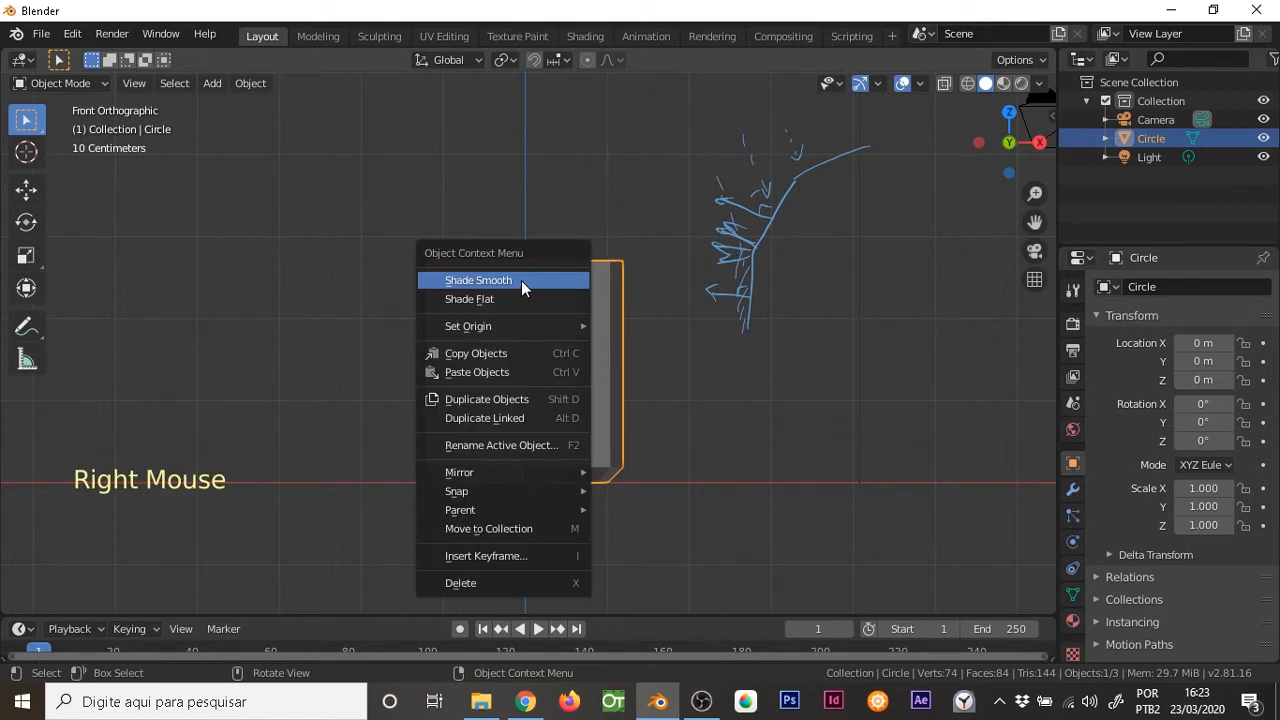
click(521, 280)
middle_drag(783, 197, 497, 380)
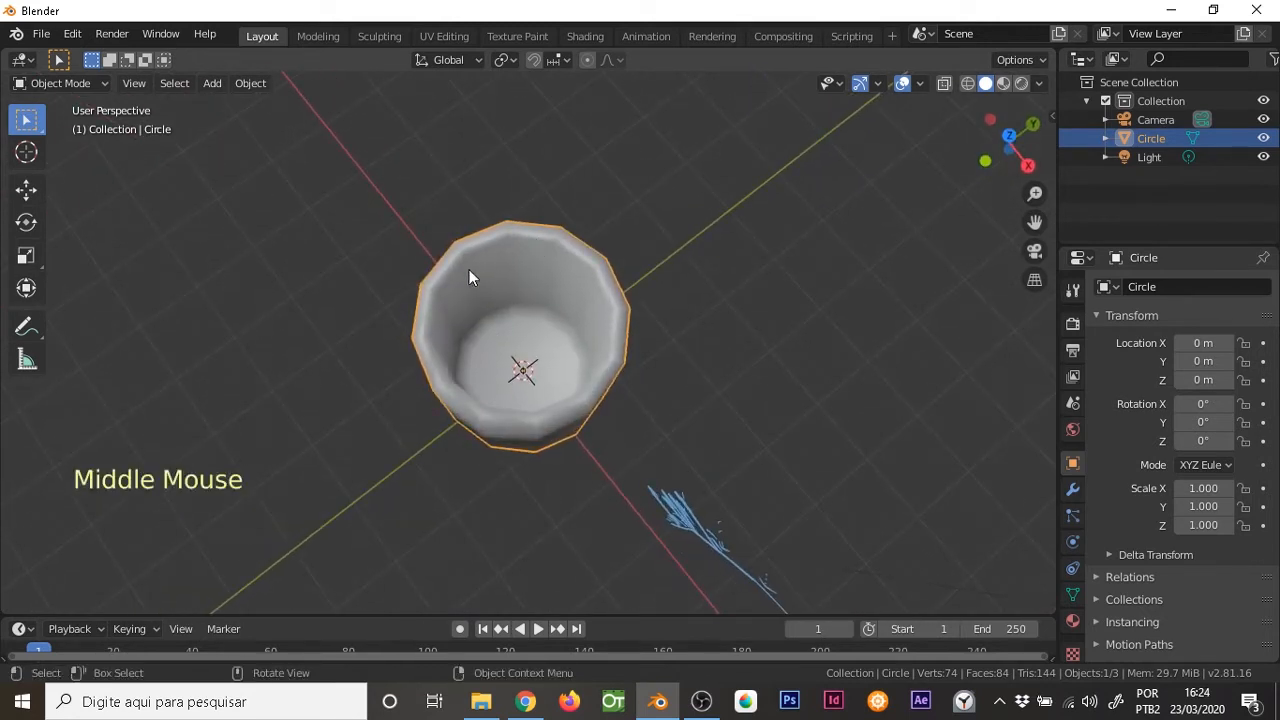
middle_drag(486, 383, 573, 265)
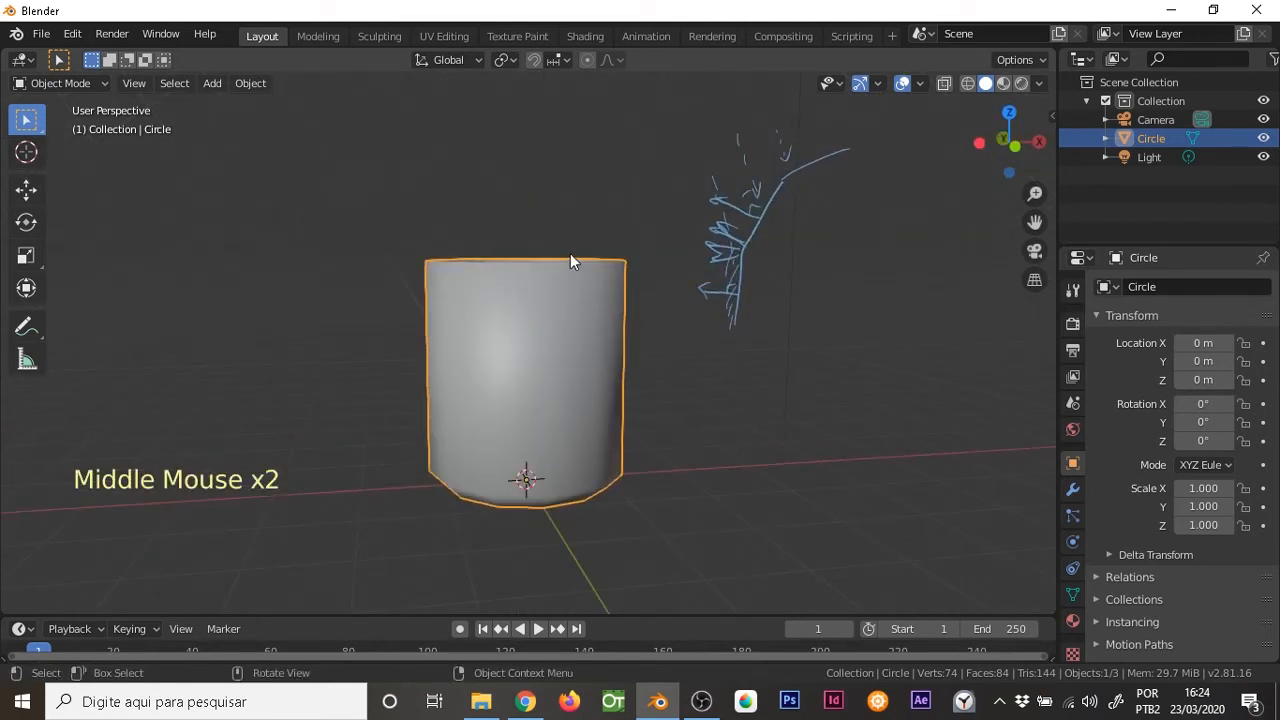
Add a Subdivision Surface modifier to the cup and check the rounded shape from several angles
key(KP_1)
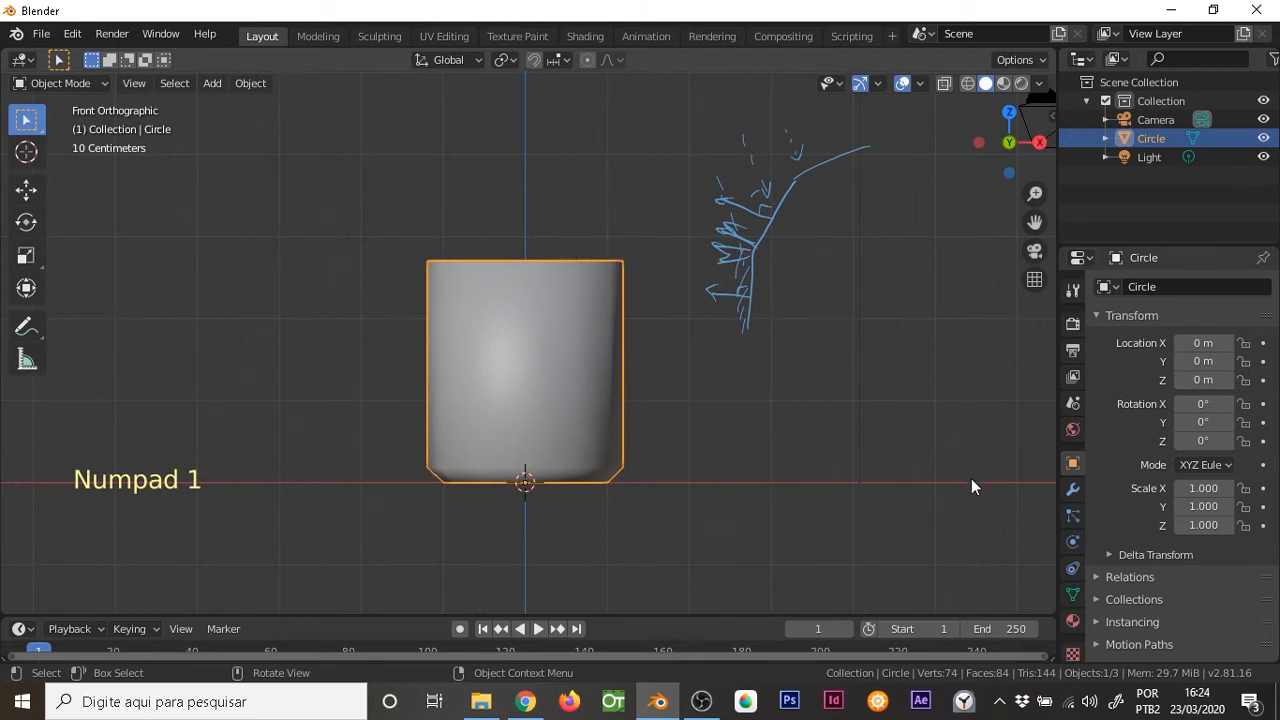
middle_drag(1077, 625, 1076, 612)
middle_drag(1074, 557, 1073, 569)
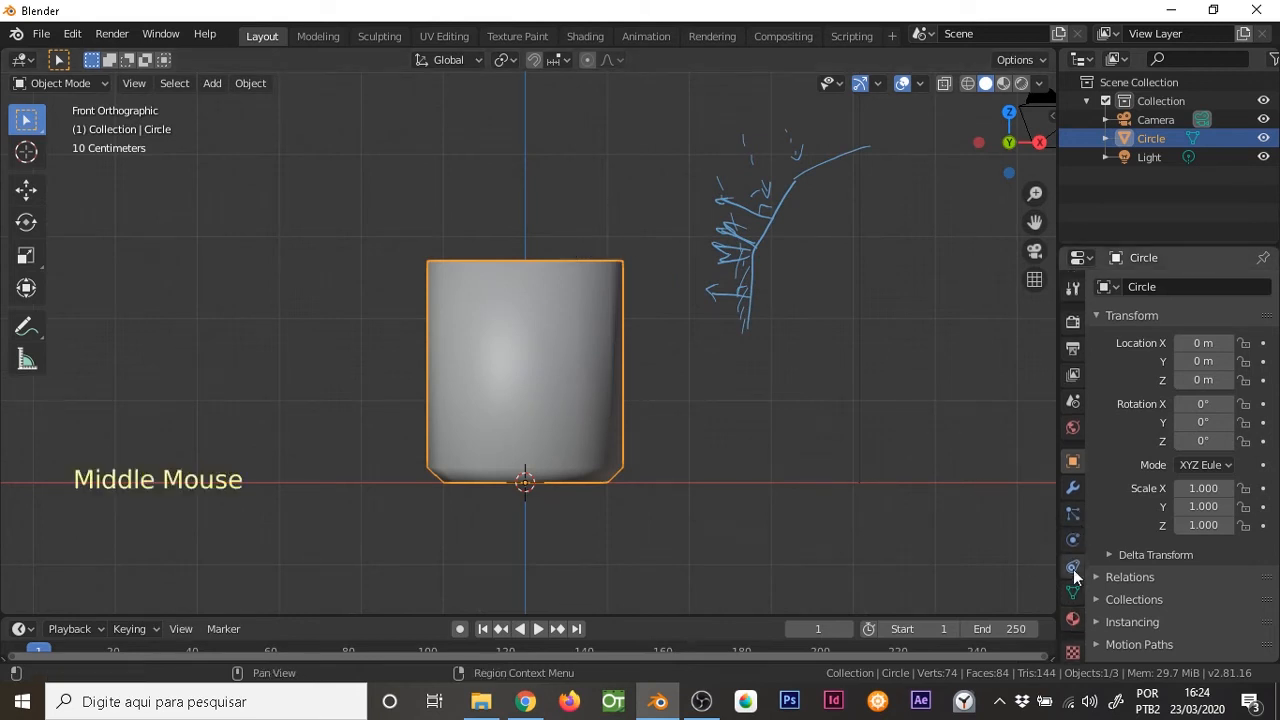
click(1073, 488)
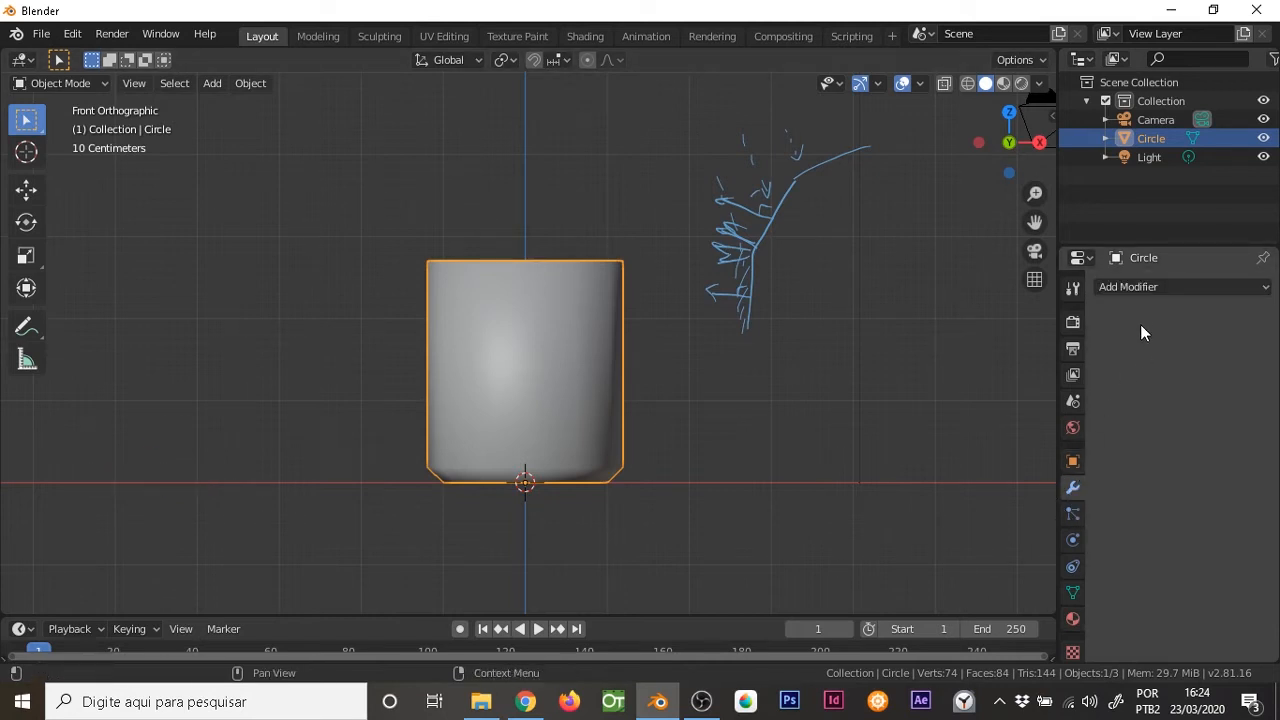
click(1146, 287)
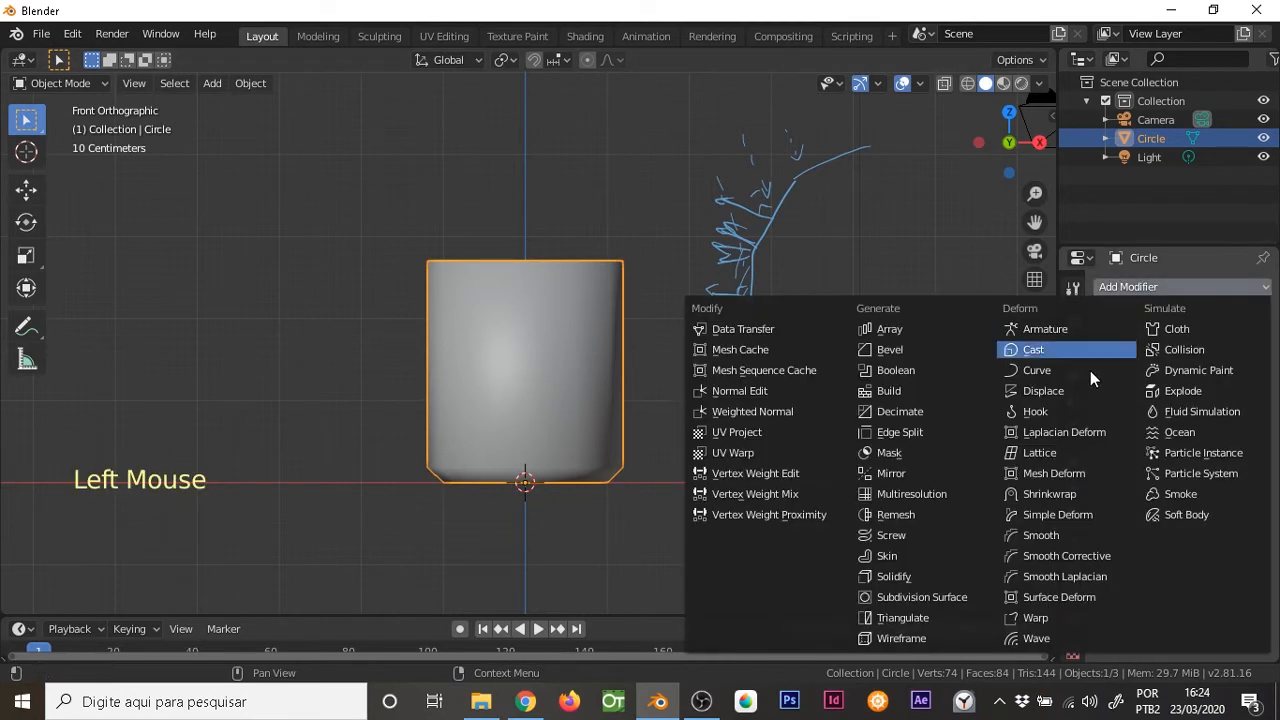
click(952, 596)
middle_drag(624, 306, 570, 412)
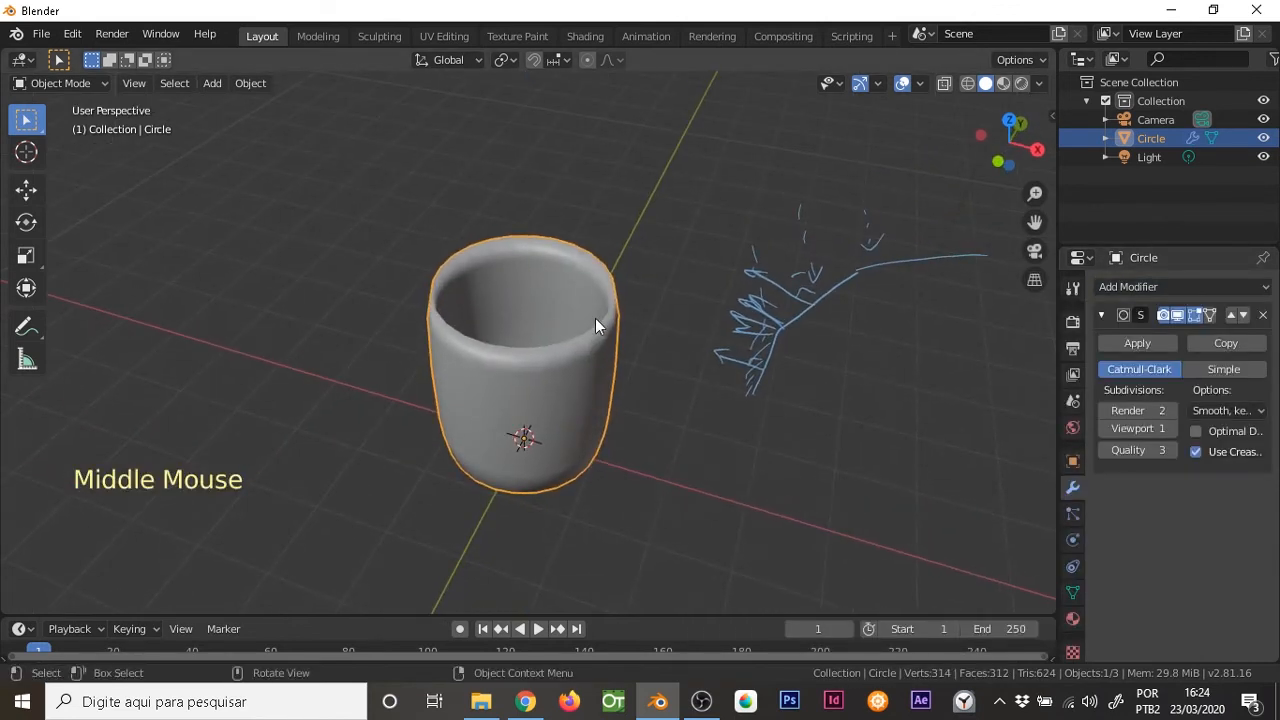
middle_drag(619, 328, 581, 308)
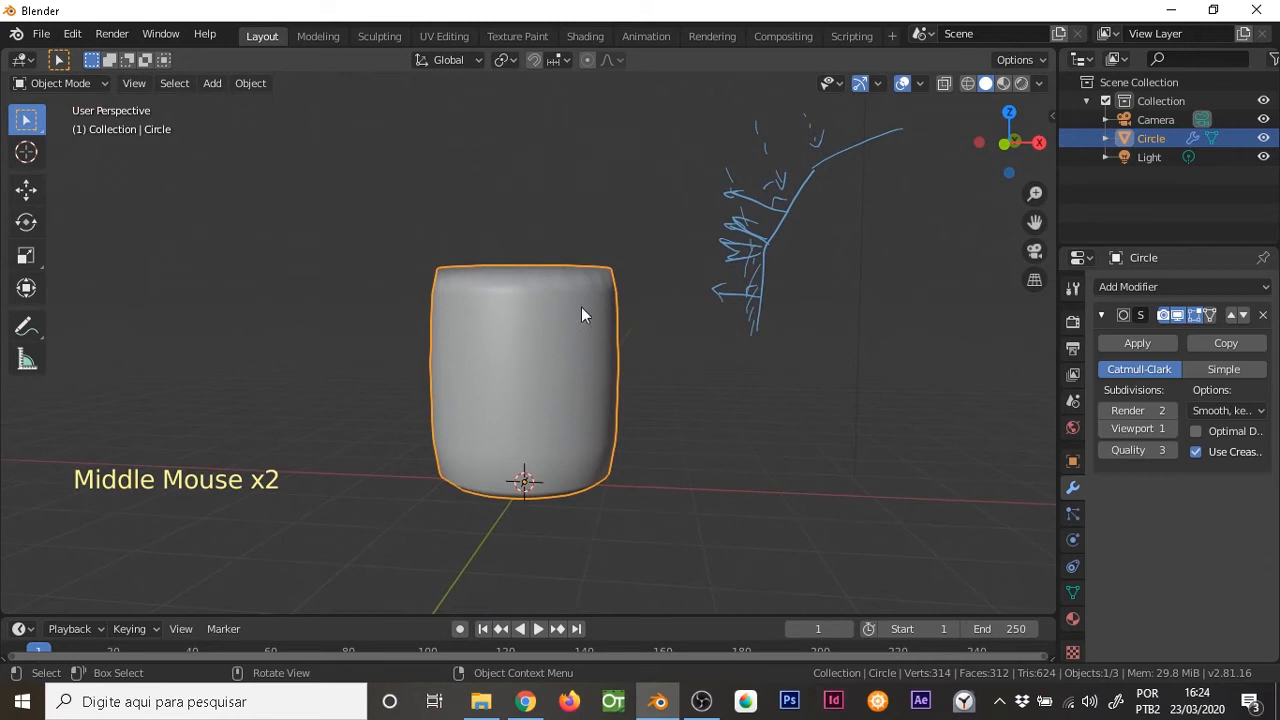
In front view, annotate two corner profiles, one with end ticks and a smooth inner curve, the other with a coarse segmented inner line
key(KP_1)
shift+middle_drag(769, 246, 612, 246)
key(d)
mouse_move(746, 320)
mouse_down()
mouse_move(742, 239)
mouse_move(840, 232)
mouse_up()
drag(740, 319, 762, 318)
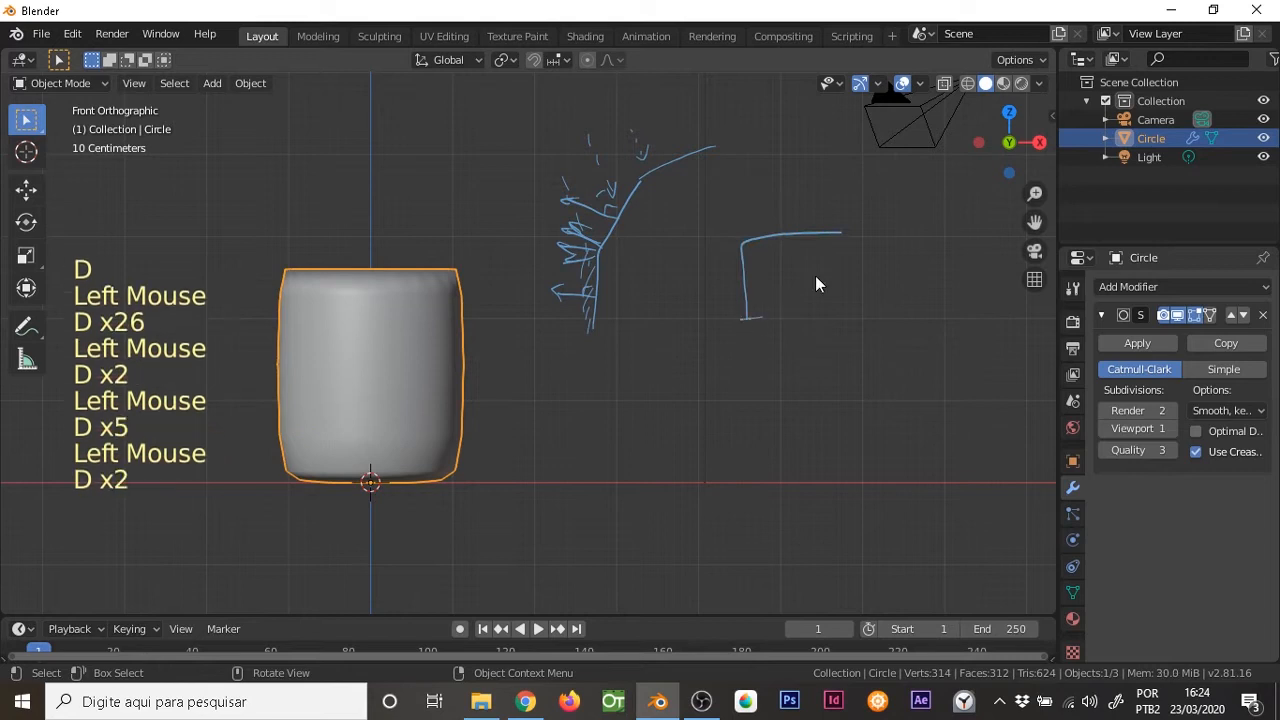
drag(840, 226, 840, 243)
mouse_move(756, 312)
mouse_down()
mouse_move(771, 251)
mouse_move(843, 218)
mouse_move(849, 229)
mouse_up()
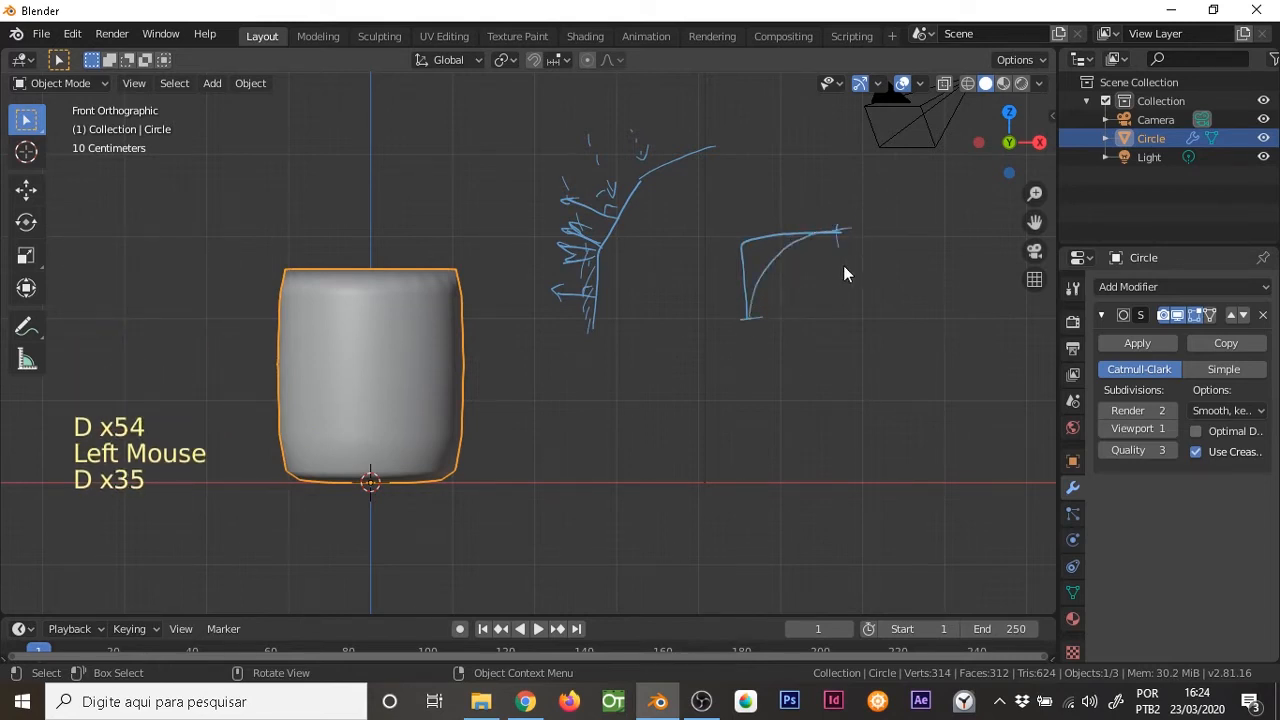
mouse_move(746, 412)
mouse_down()
mouse_move(760, 343)
mouse_move(837, 340)
mouse_up()
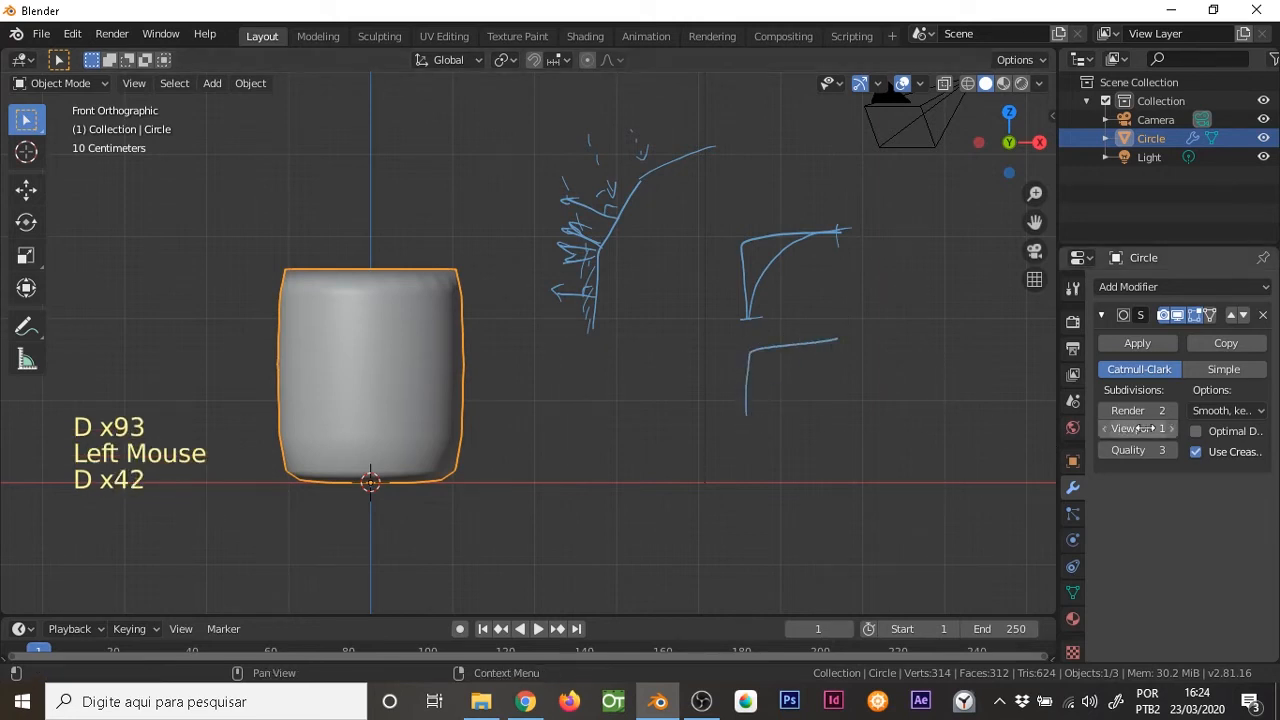
mouse_move(749, 415)
mouse_down()
mouse_move(766, 354)
mouse_move(837, 336)
mouse_up()
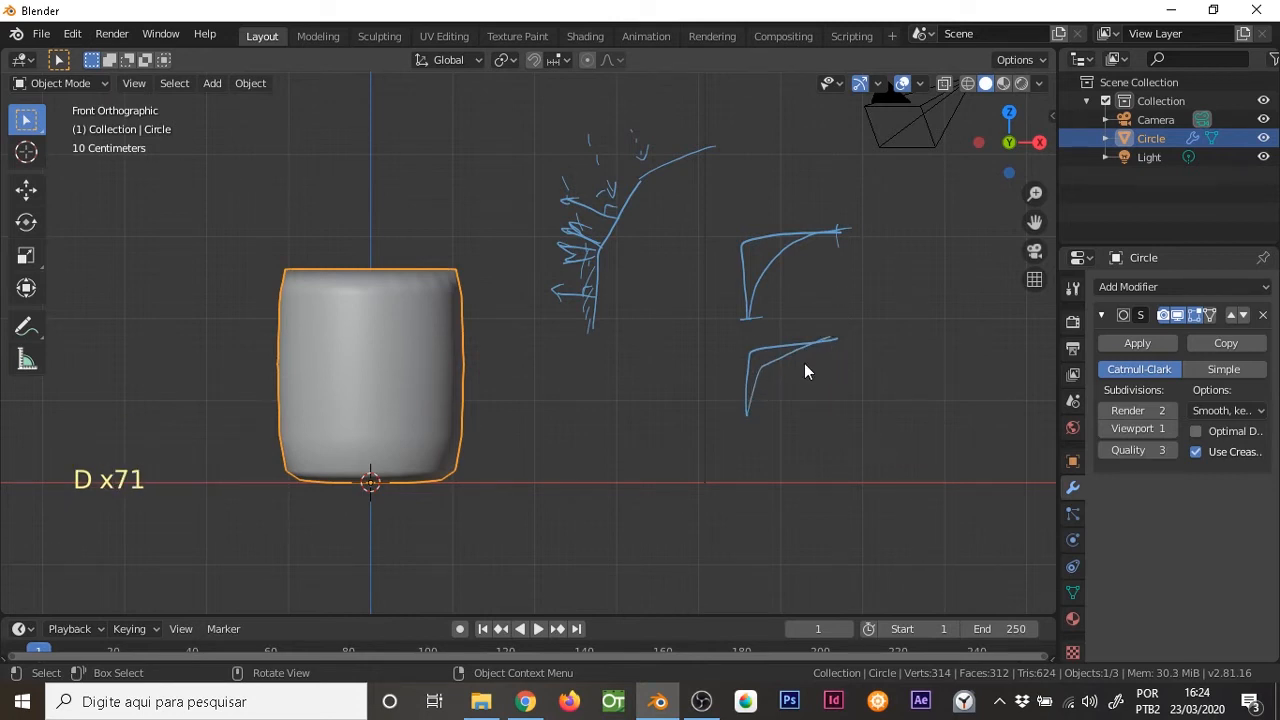
Switch the subdivided cup to Shade Flat for comparison and restore Shade Smooth
right_click(420, 318)
click(409, 331)
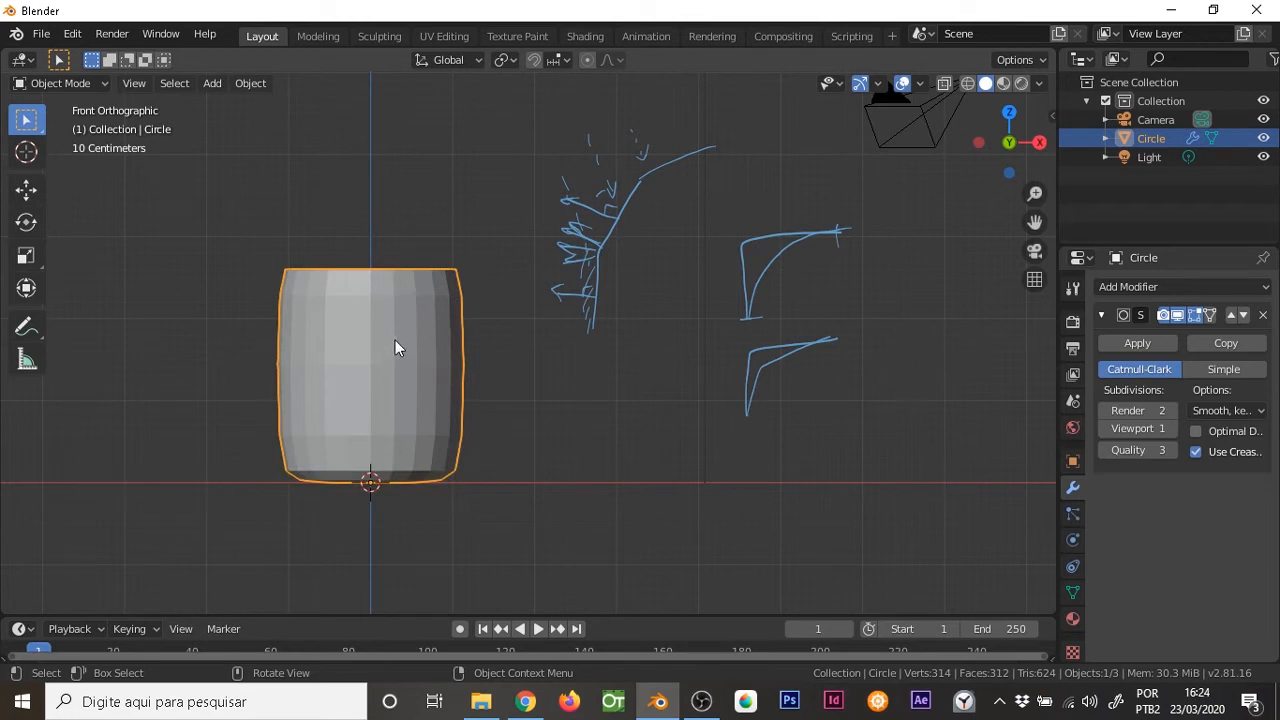
right_click(415, 305)
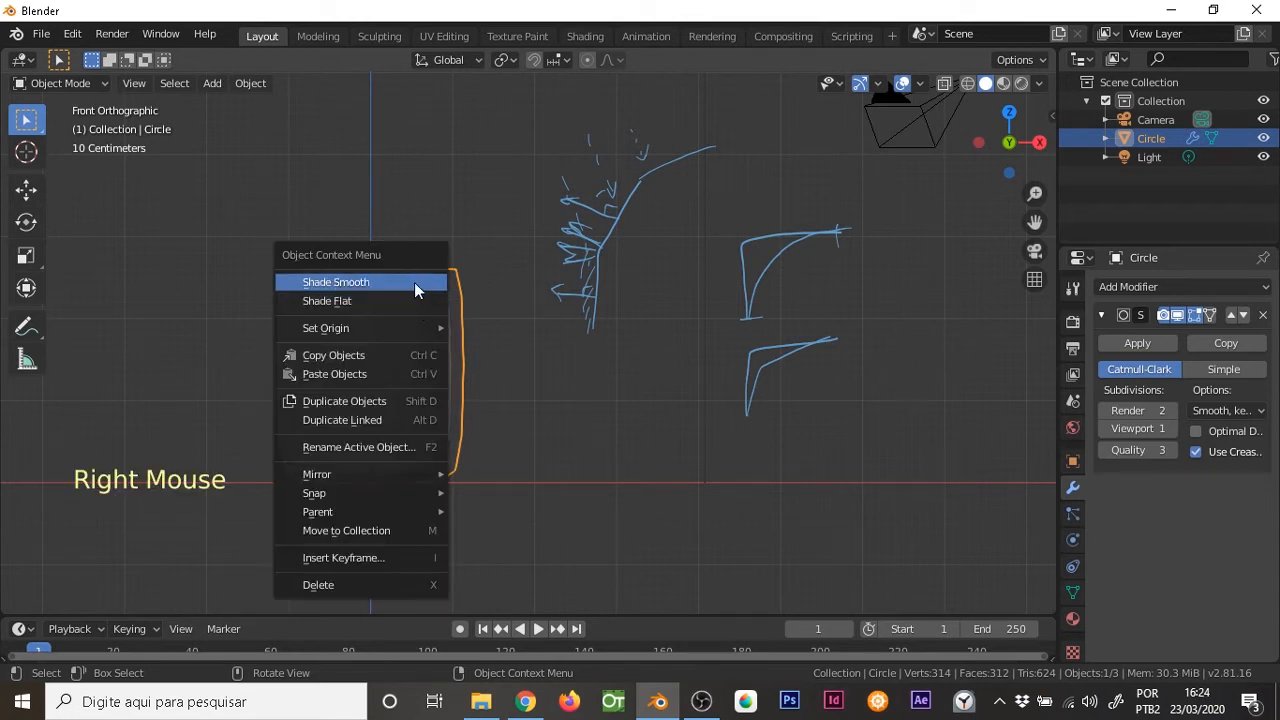
click(415, 286)
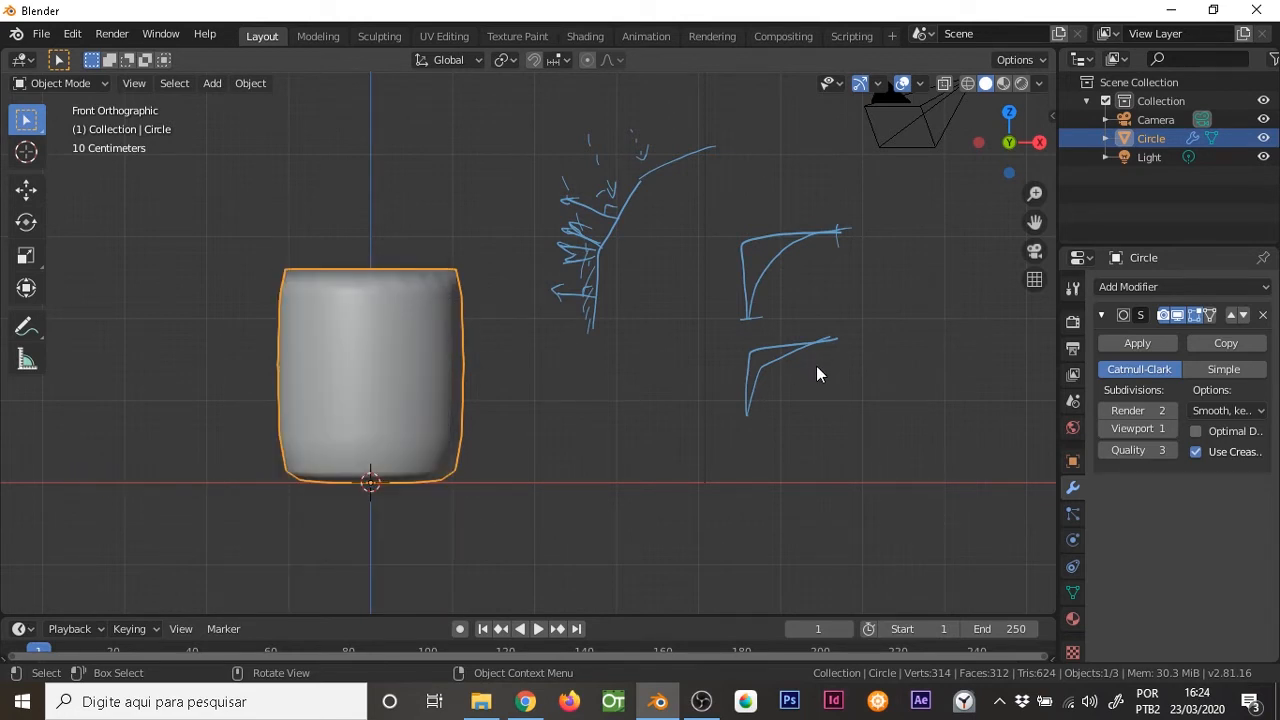
Compare viewport subdivision levels on the Subdivision Surface modifier and set the viewport level to 2
click(1172, 429)
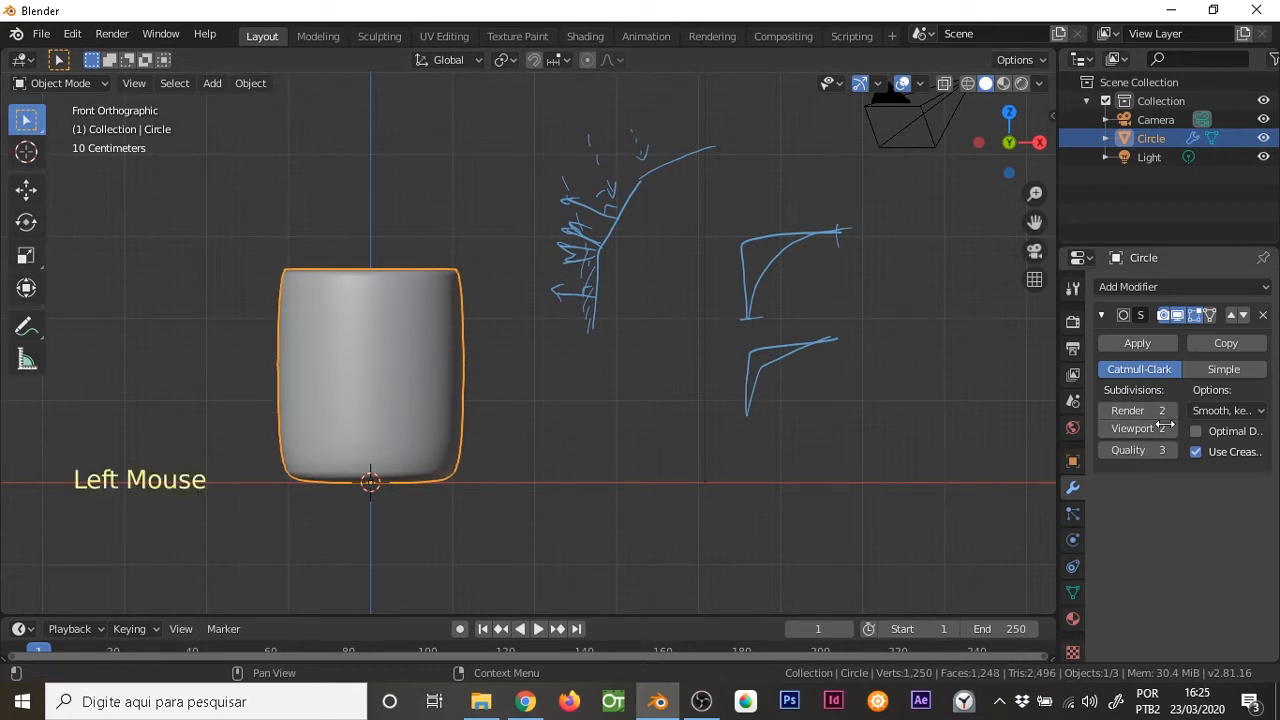
click(1104, 431)
click(1172, 429)
Annotate a finer segmented line inside the lower corner profile to illustrate the higher subdivision level
middle_drag(625, 378, 638, 352)
key(d)
key(d)
key(d)
mouse_move(752, 426)
mouse_down()
mouse_move(770, 378)
mouse_move(763, 398)
mouse_up()
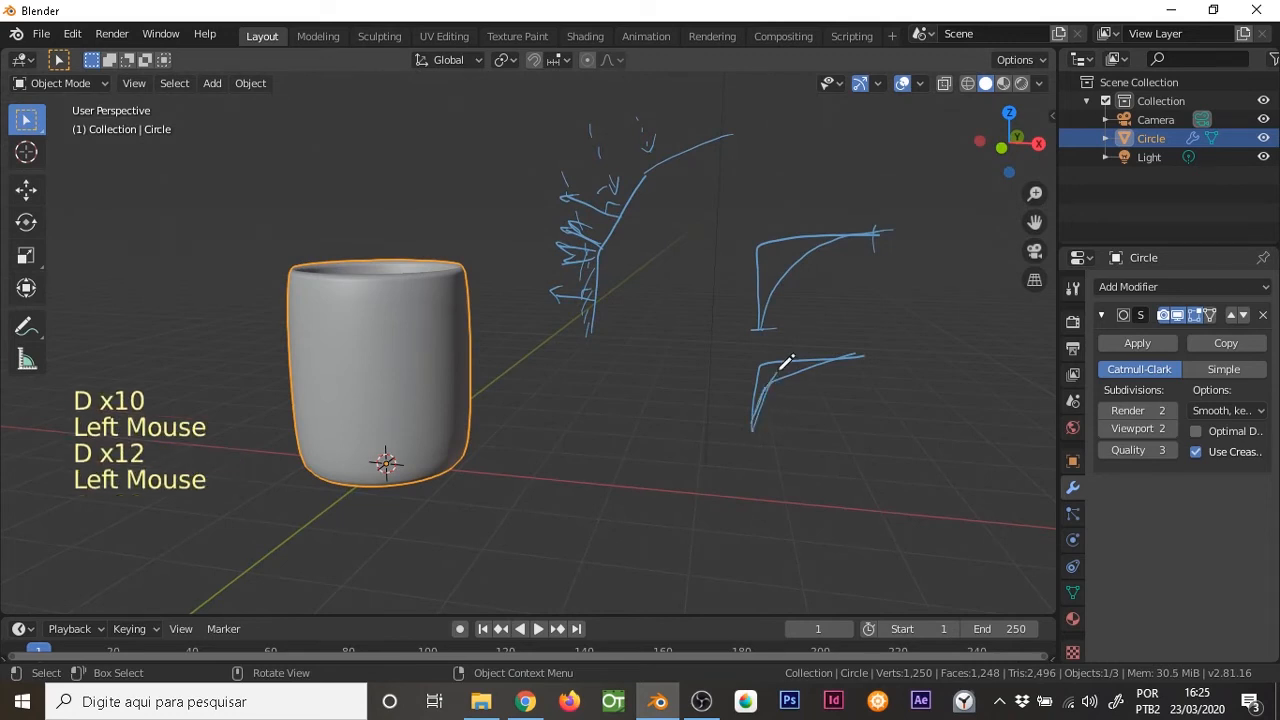
key(d)
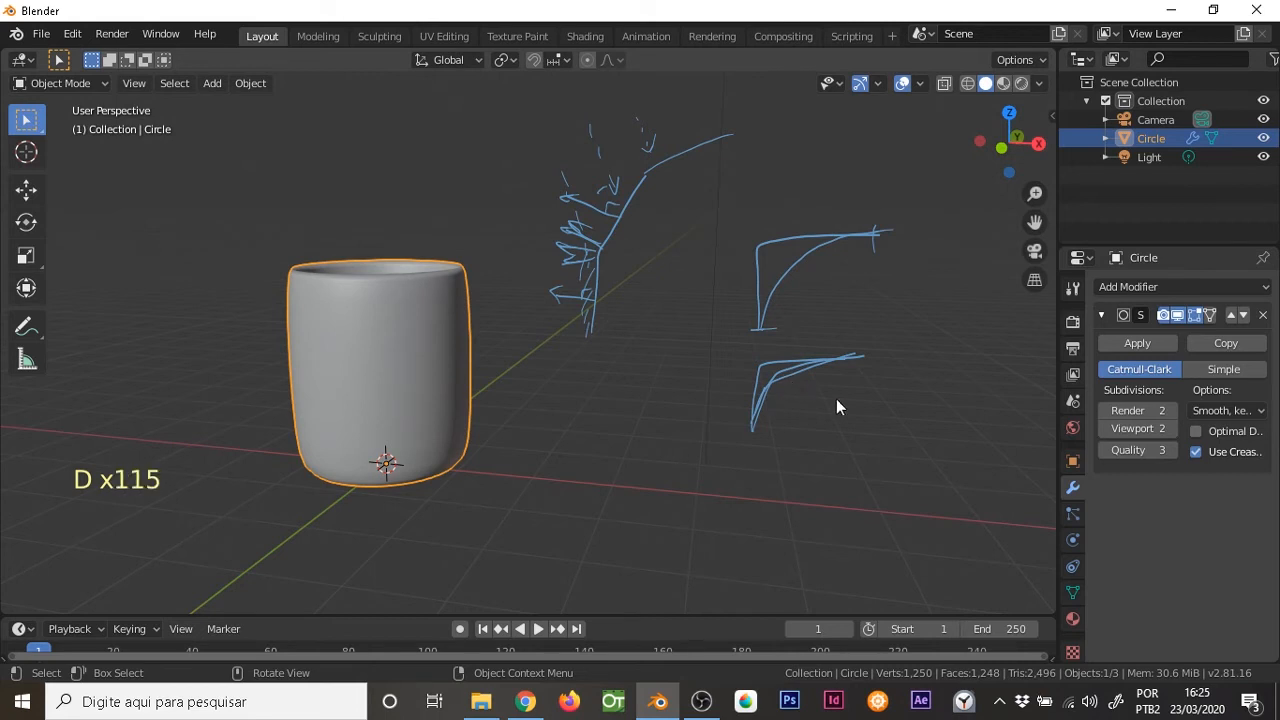
Switch the Subdivision Surface viewport level to 1 for comparison and restore level 2
click(1103, 428)
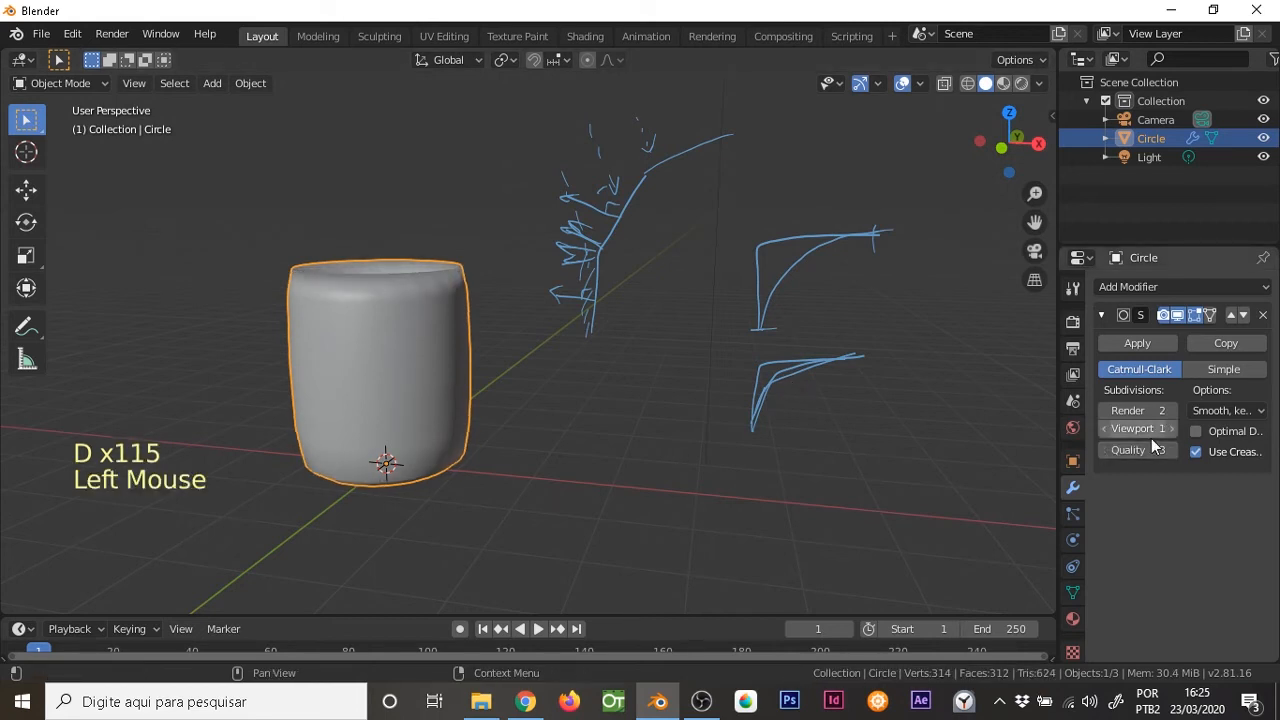
middle_drag(649, 356, 786, 357)
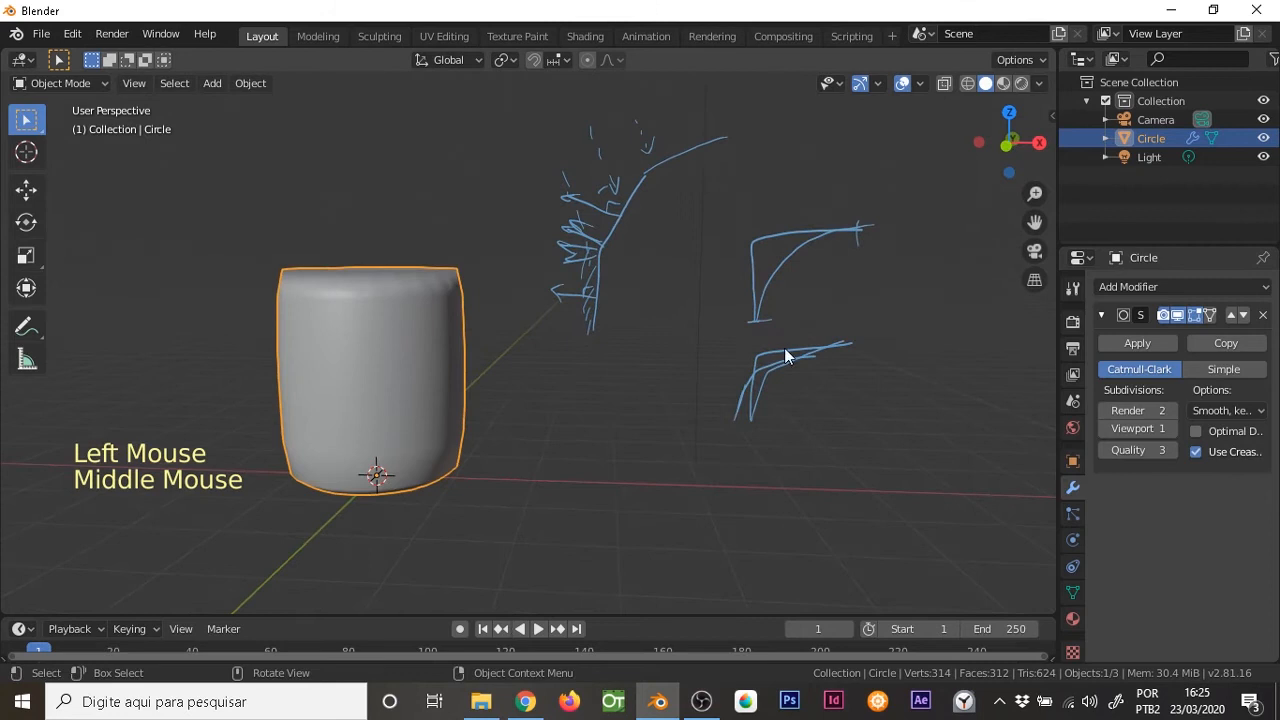
click(1171, 429)
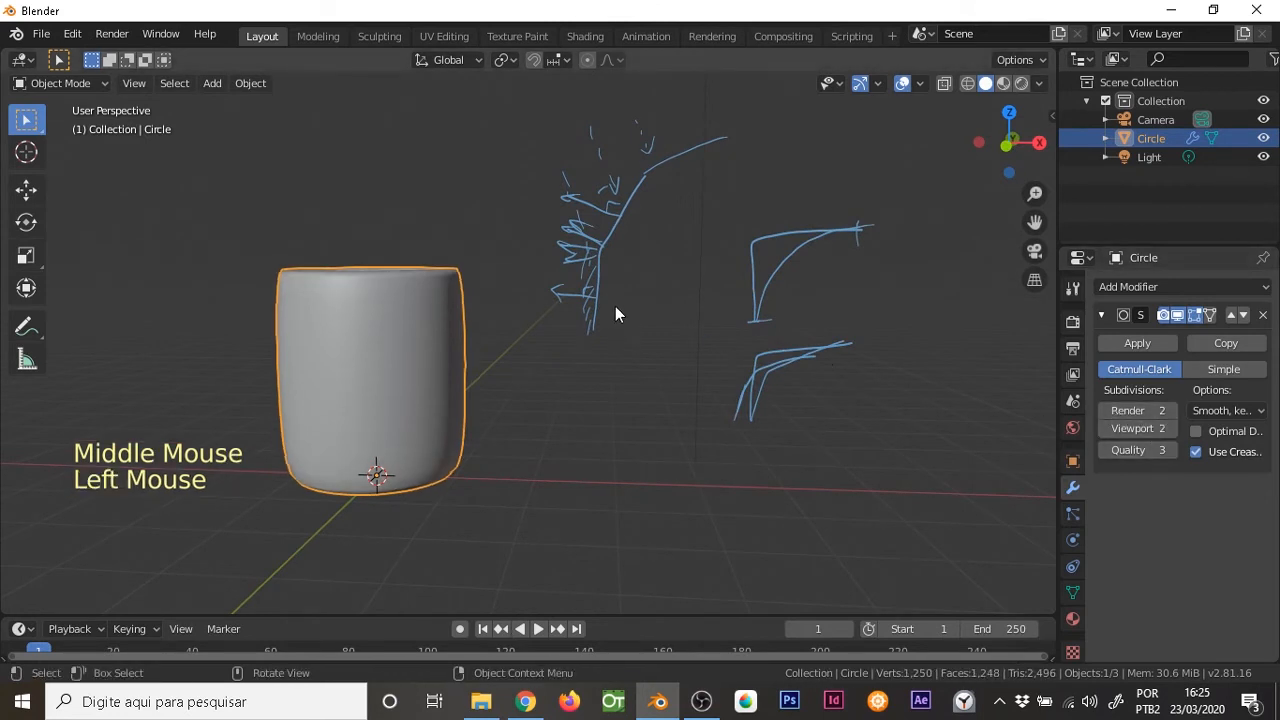
key(KP_1)
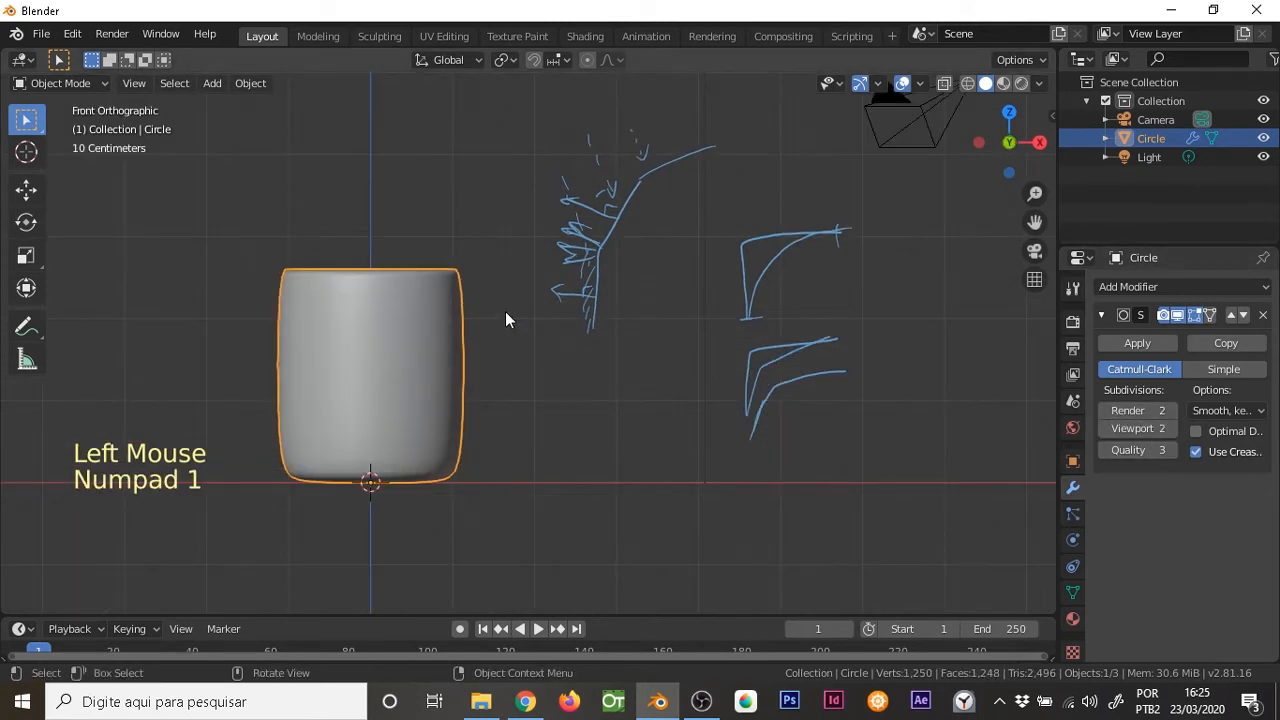
Compare the cup's low-poly control mesh in Edit Mode with its smoothed shape in Object Mode
shift+middle_drag(507, 309, 613, 399)
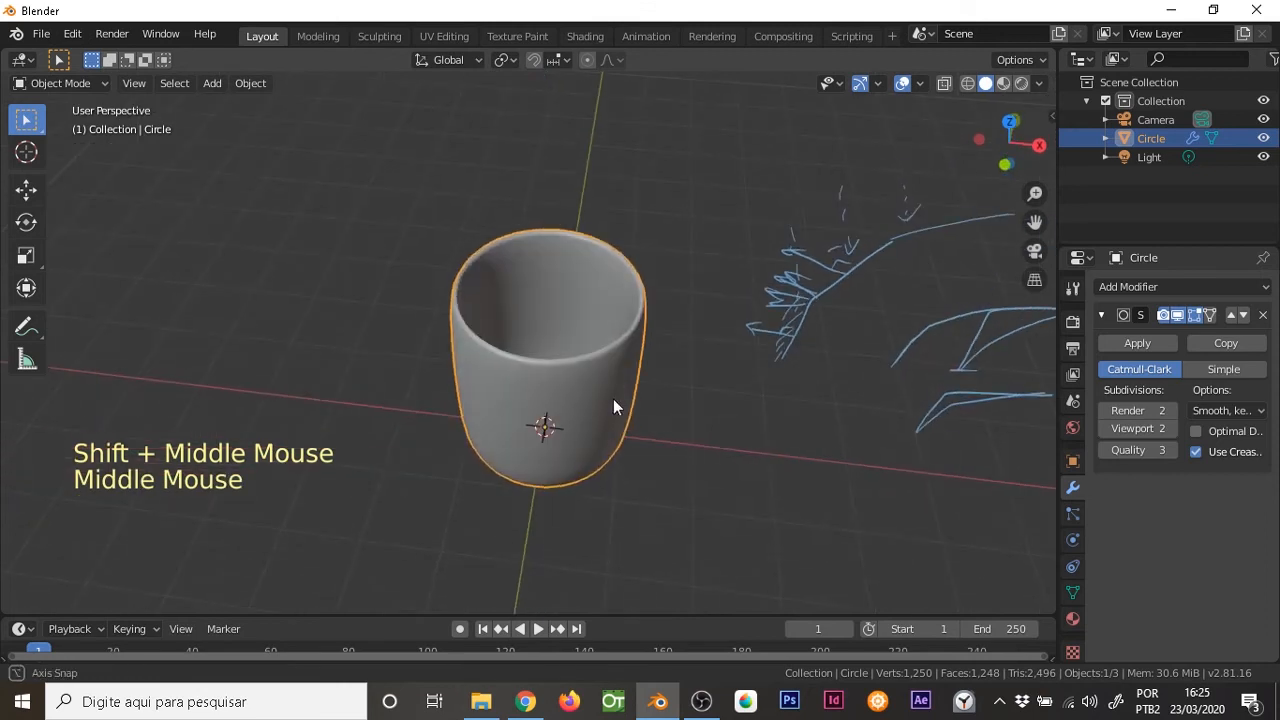
key(Tab)
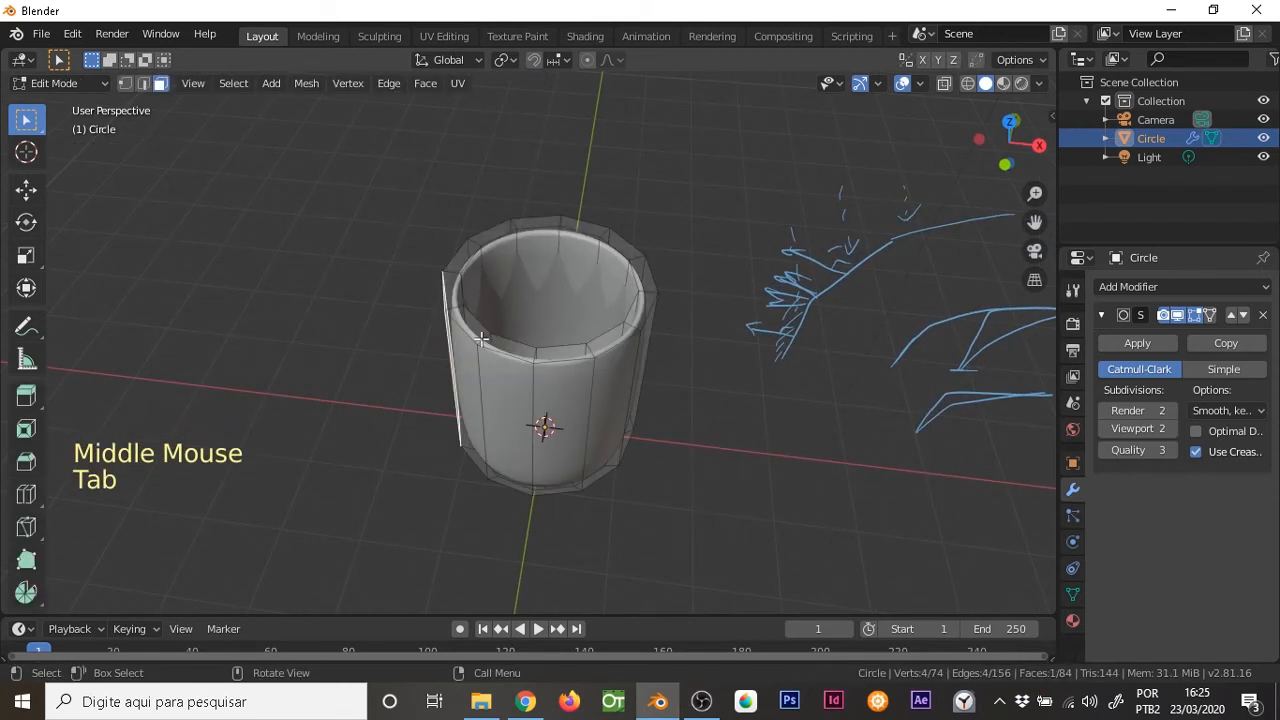
key(Tab)
middle_drag(580, 378, 608, 279)
key(Tab)
In front view, annotate a tall wall profile with short horizontal ends and a wide smooth curve inside it
key(KP_1)
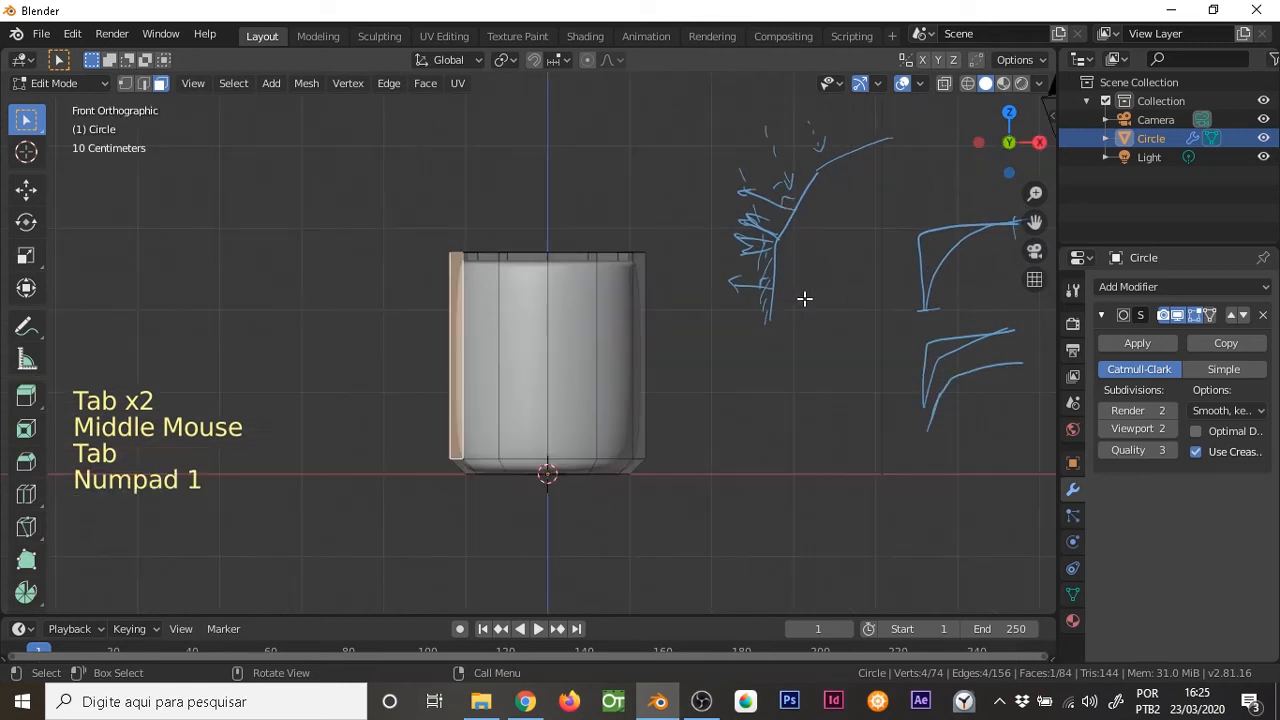
shift+middle_drag(862, 347, 663, 326)
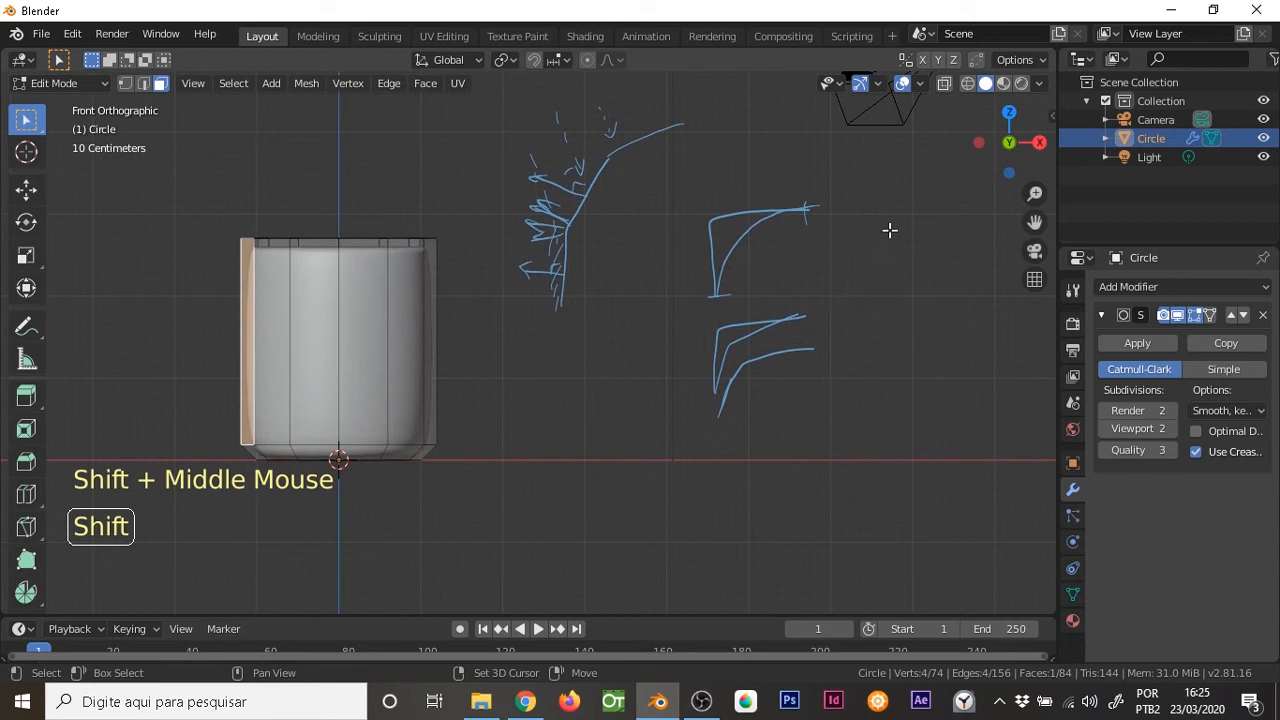
shift+drag(891, 211, 852, 400)
mouse_move(908, 219)
mouse_down()
mouse_move(860, 220)
mouse_move(874, 503)
mouse_move(942, 508)
mouse_up()
mouse_move(910, 216)
mouse_down()
mouse_move(877, 246)
mouse_move(874, 373)
mouse_move(942, 506)
mouse_up()
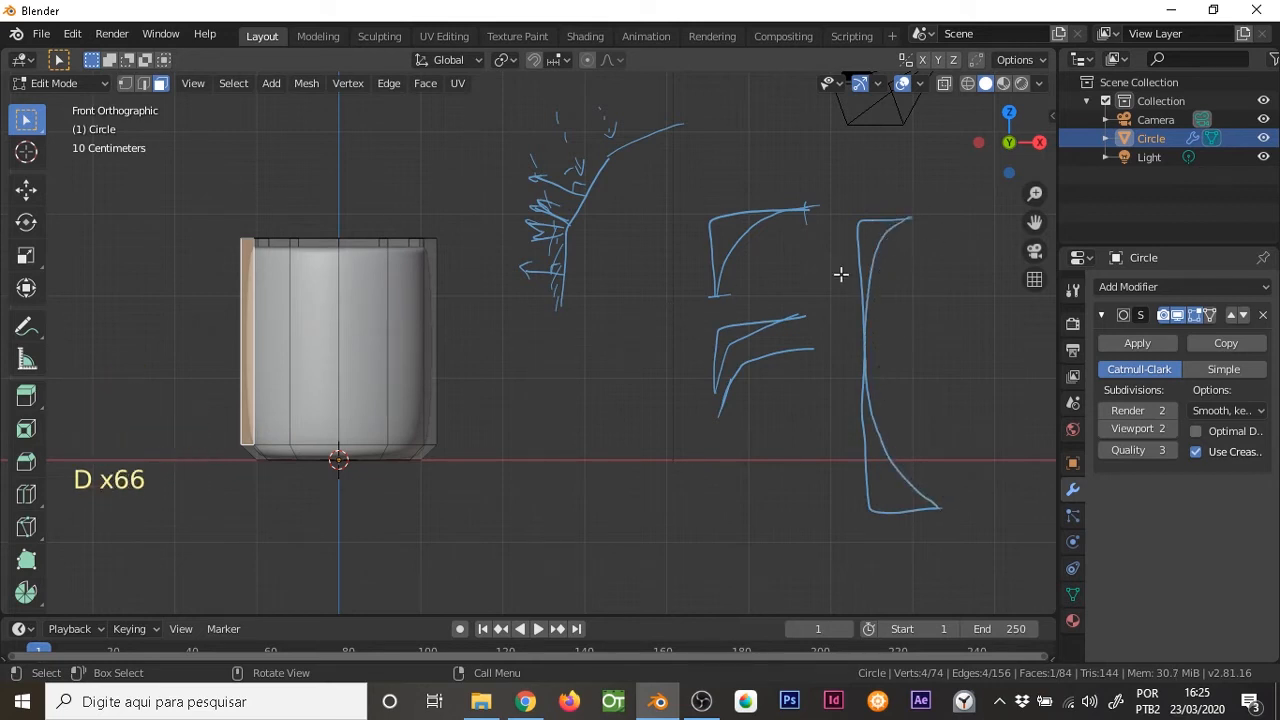
Add tick marks near both ends of the tall annotated profile and sketch tighter curves in its corners
drag(849, 258, 888, 265)
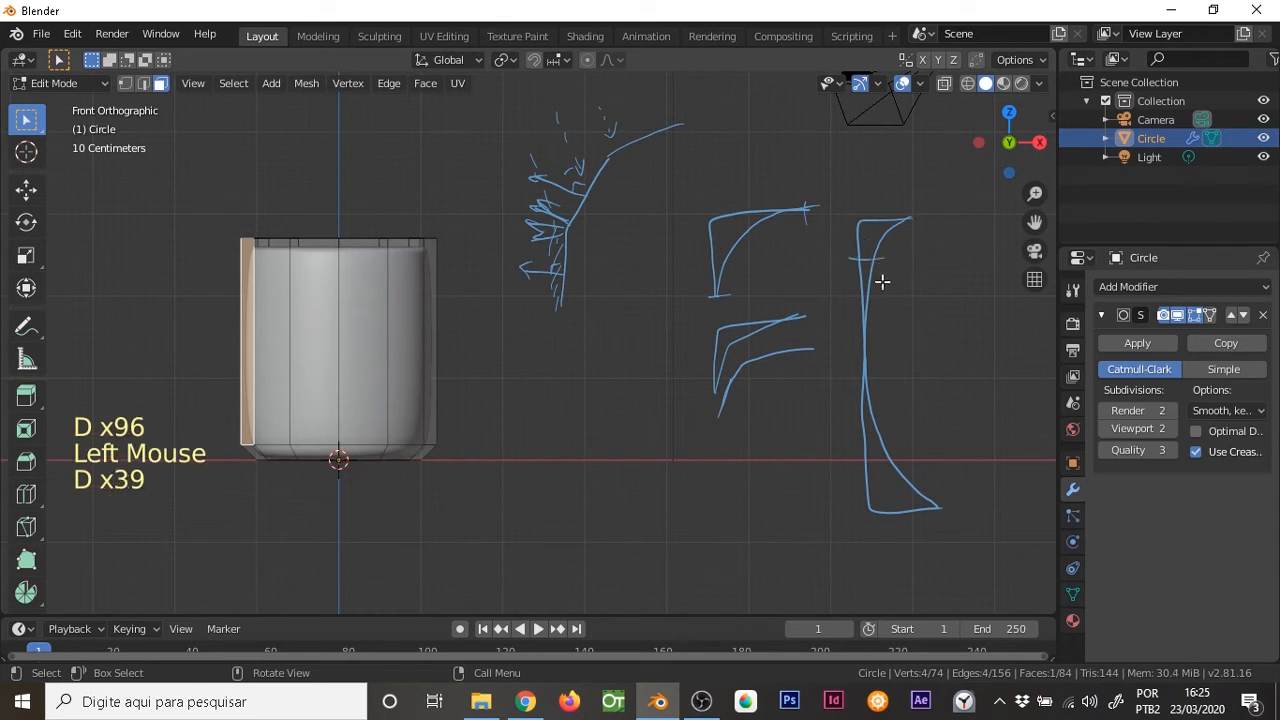
click(868, 482)
drag(868, 484, 900, 510)
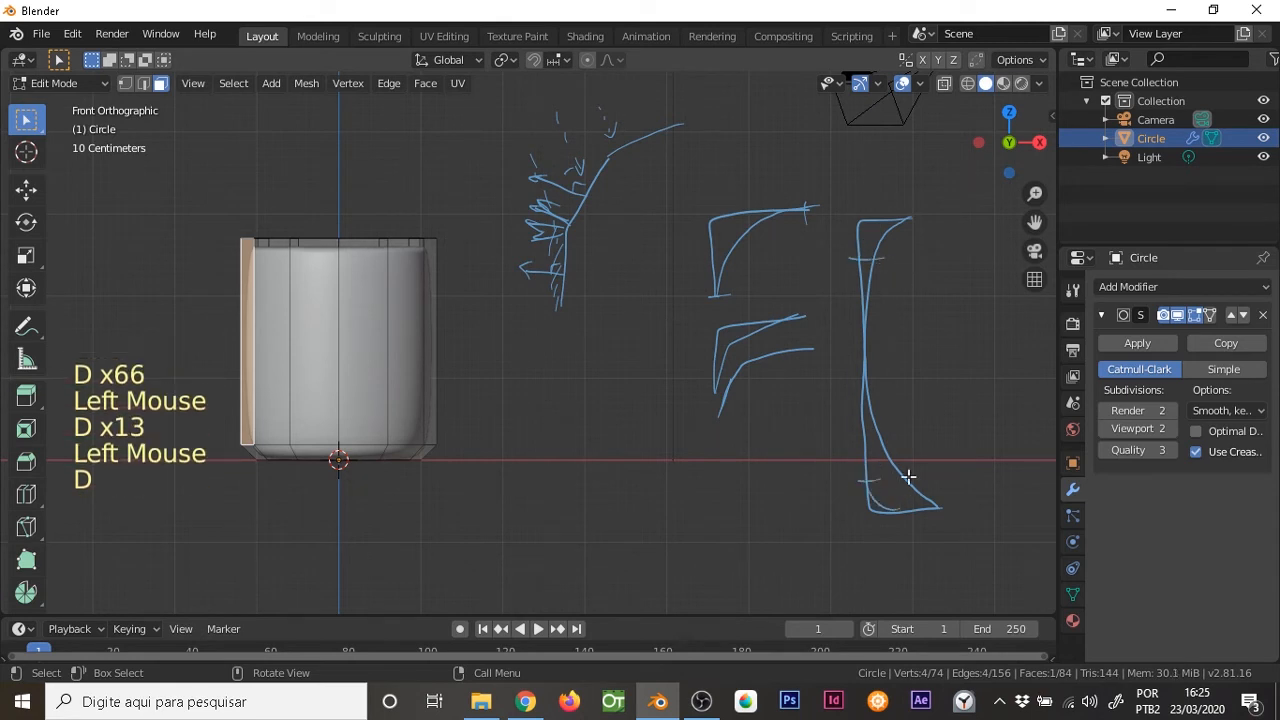
drag(854, 261, 885, 231)
click(903, 237)
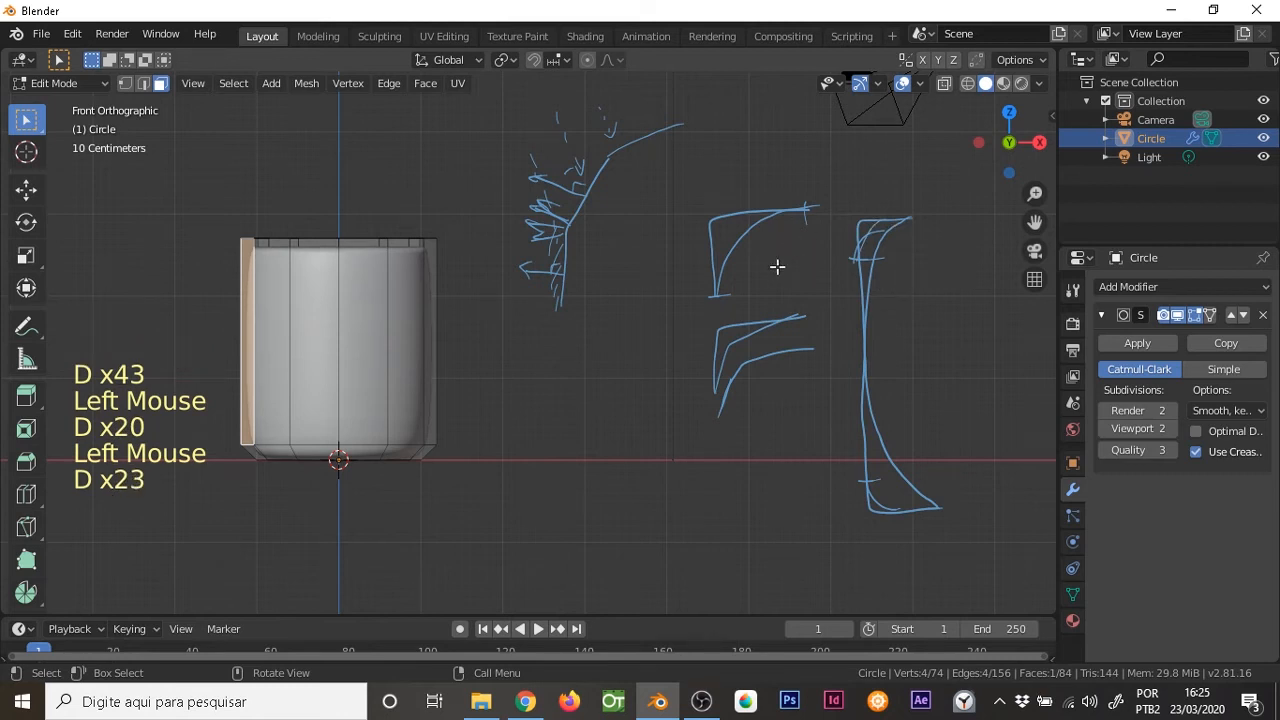
In edge select mode, add a horizontal loop cut around the outer wall and slide it just below the rim
key(Tab)
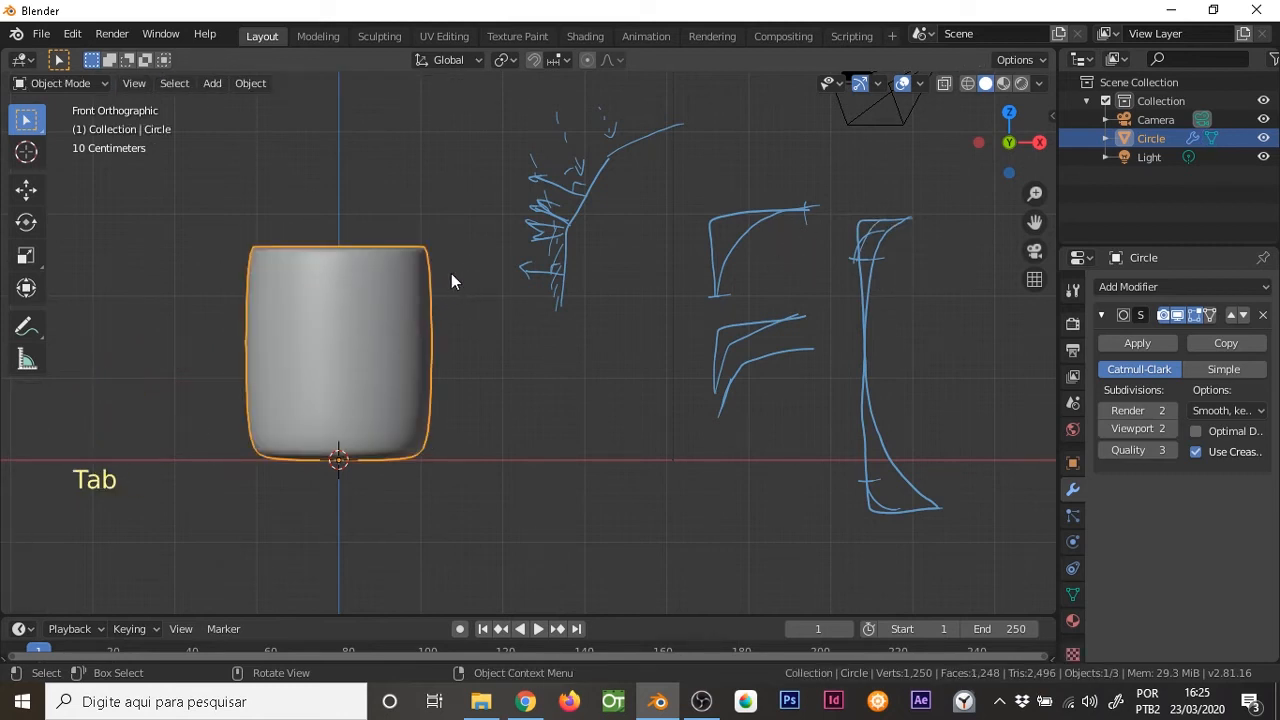
key(Tab)
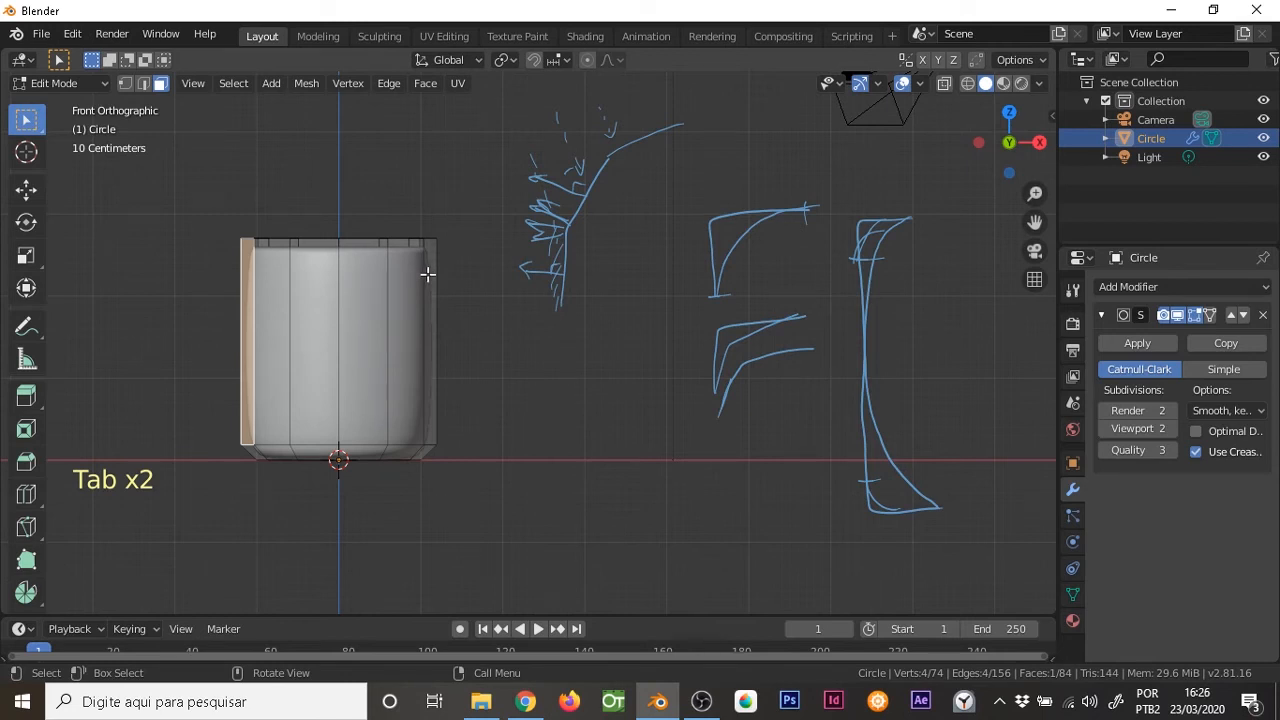
key(1)
key(2)
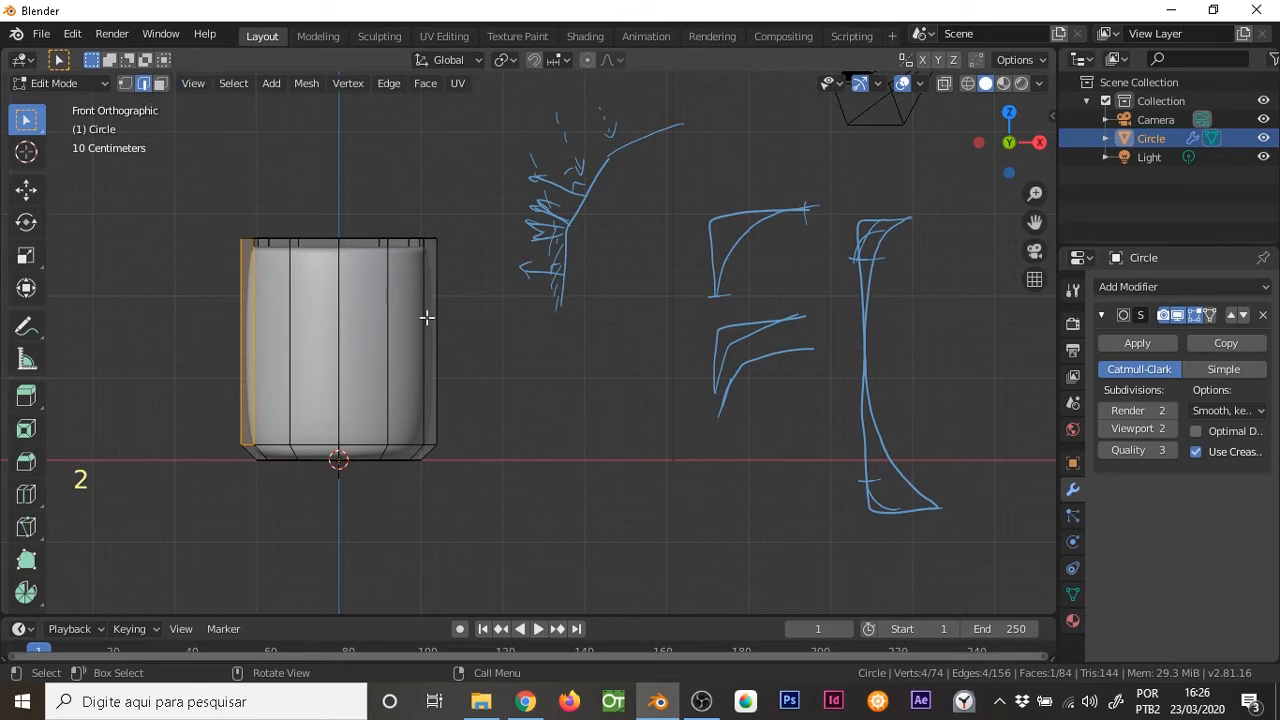
key(ctrl+r)
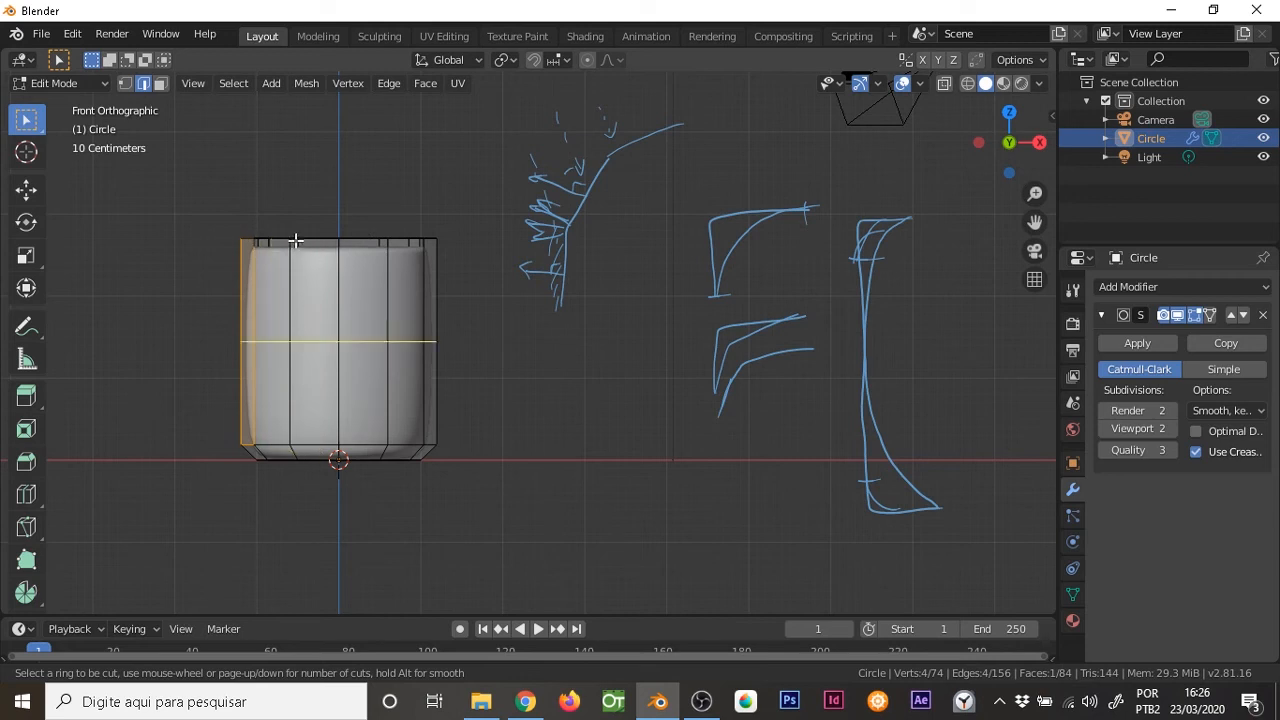
click(409, 314)
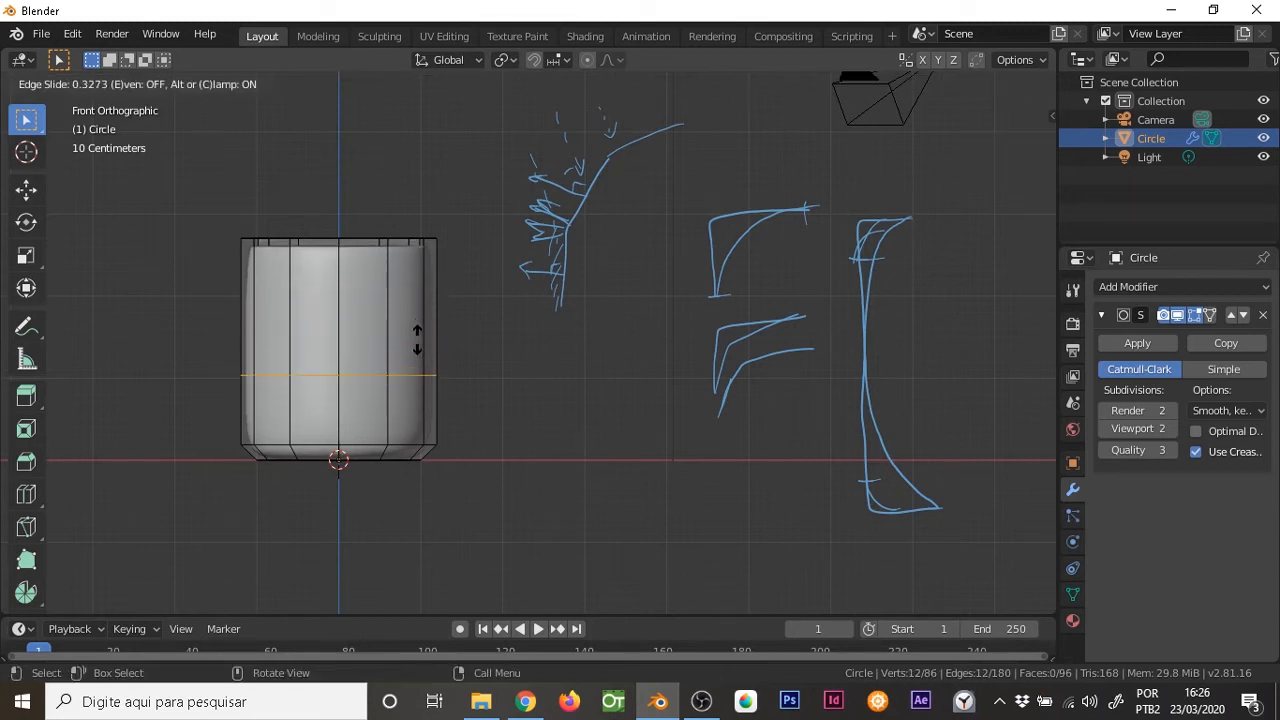
click(425, 222)
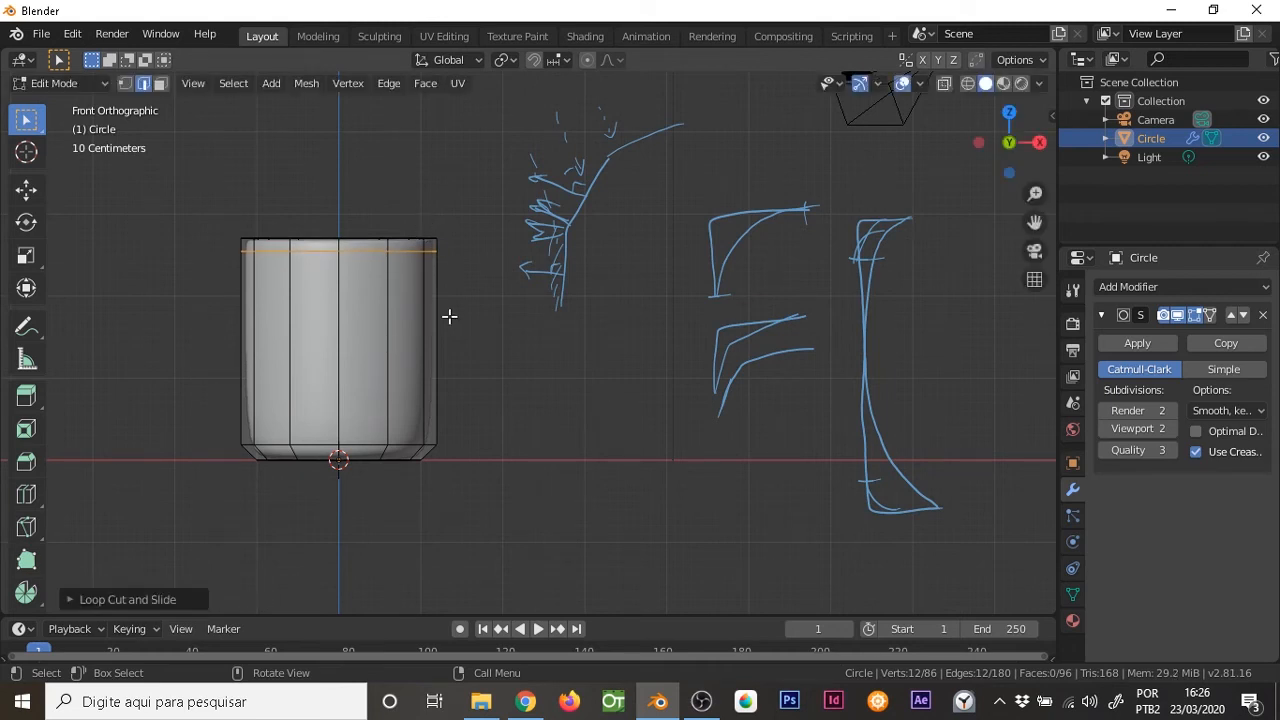
Add a second outer-wall loop cut just above the base bevel and view the smoothed cup in Object Mode
key(ctrl+r)
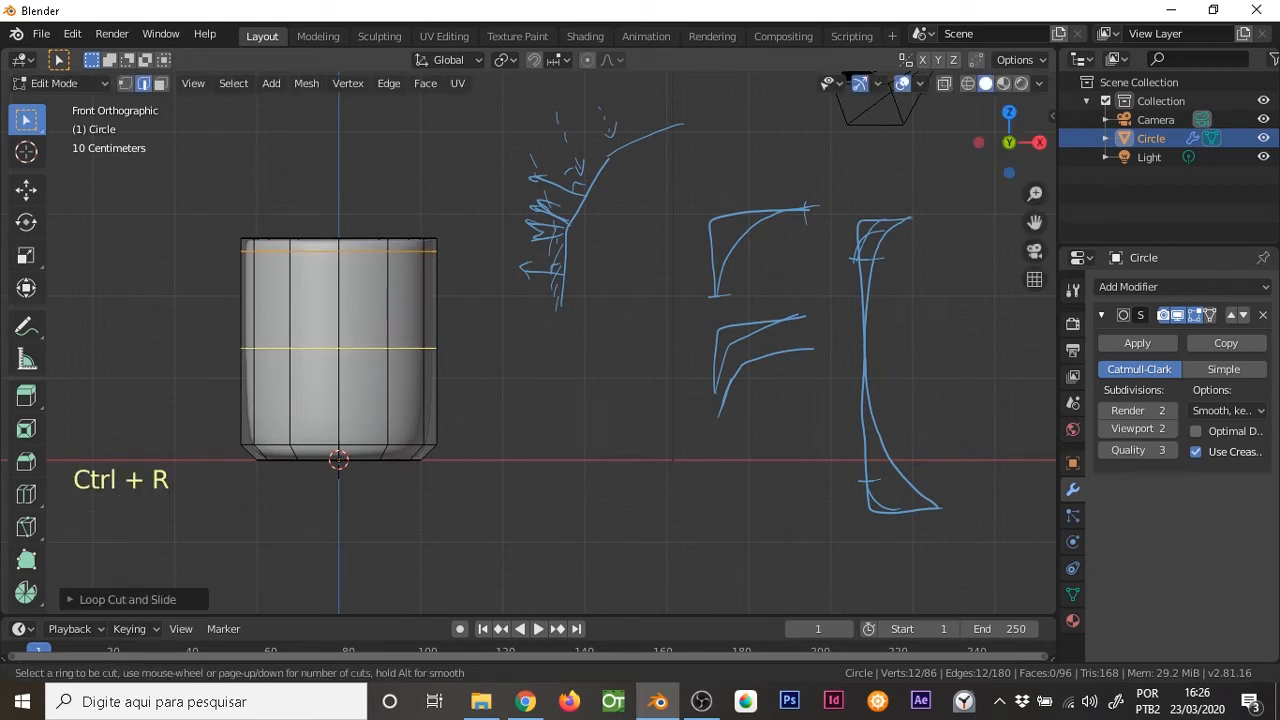
click(449, 330)
click(446, 397)
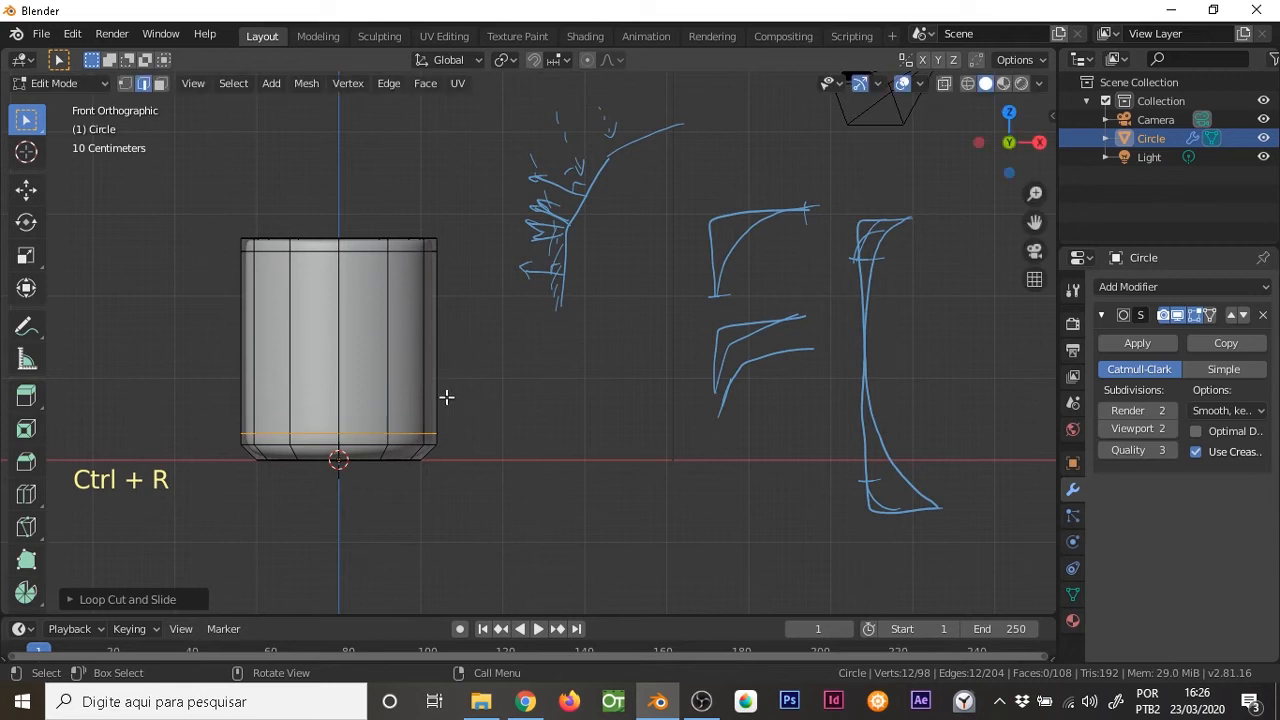
mouse_move(451, 312)
middle_down()
mouse_move(440, 391)
mouse_move(474, 440)
mouse_move(523, 386)
mouse_move(486, 391)
mouse_move(460, 320)
middle_up()
key(Tab)
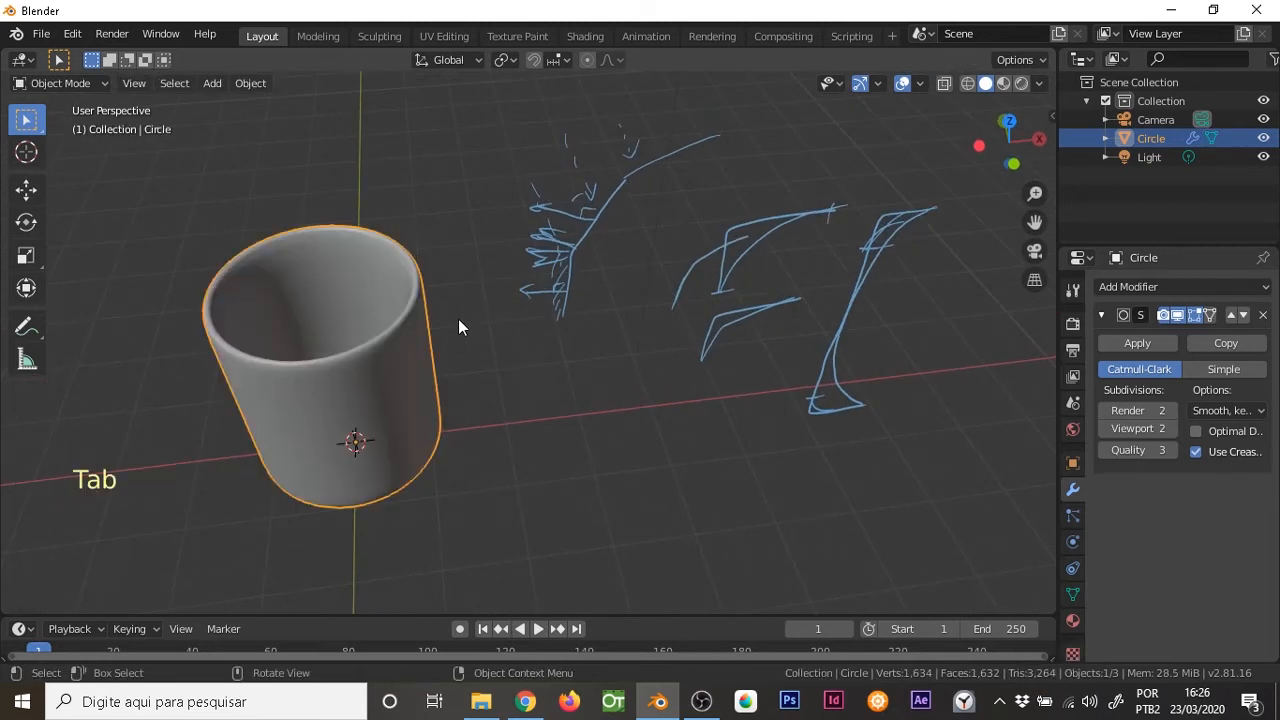
mouse_move(397, 349)
middle_down()
mouse_move(408, 317)
mouse_move(366, 320)
mouse_move(378, 290)
mouse_move(386, 357)
middle_up()
Add a loop cut around the cup's inner wall and slide it up close to the rim
key(Tab)
key(ctrl)
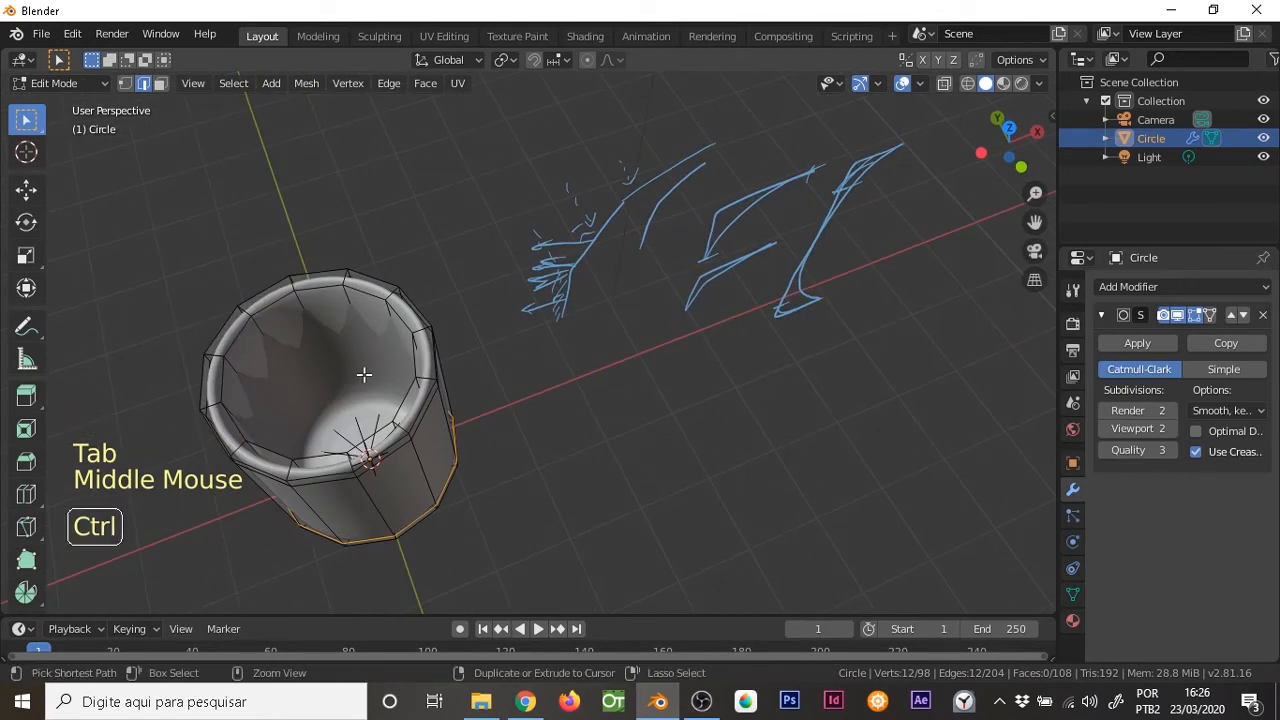
key(ctrl+r)
click(365, 372)
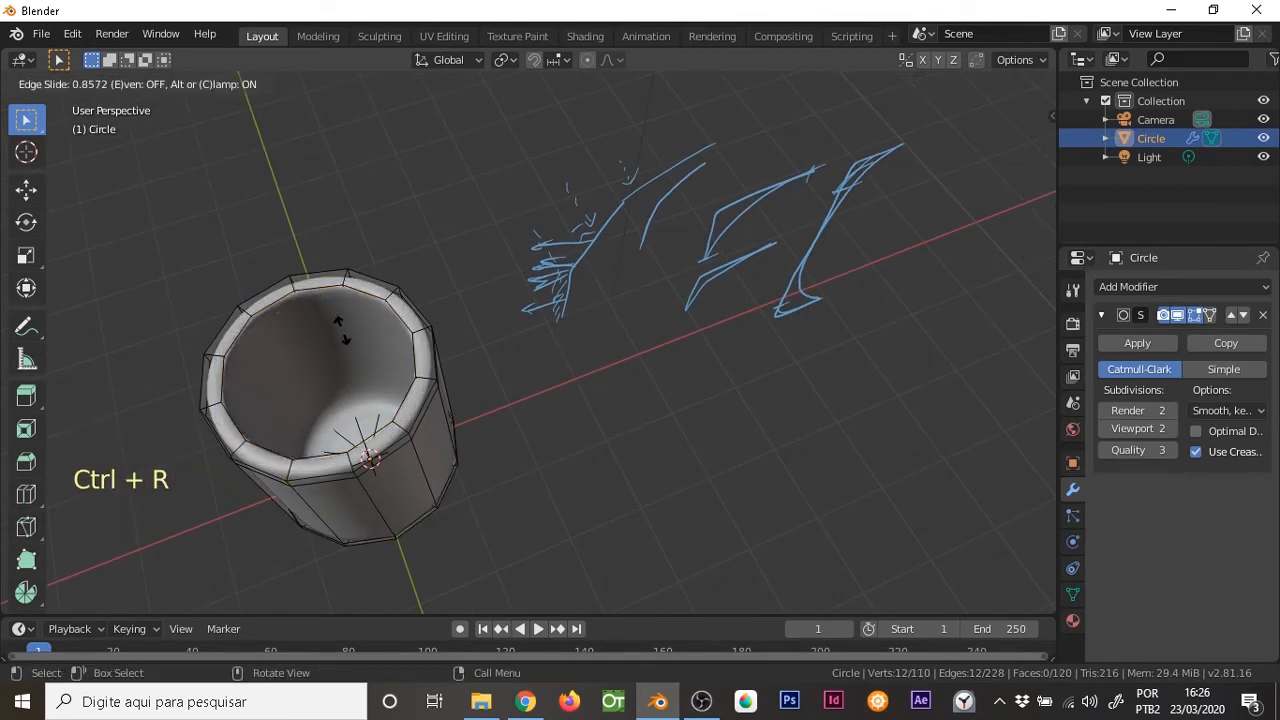
click(340, 328)
middle_drag(374, 366, 405, 360)
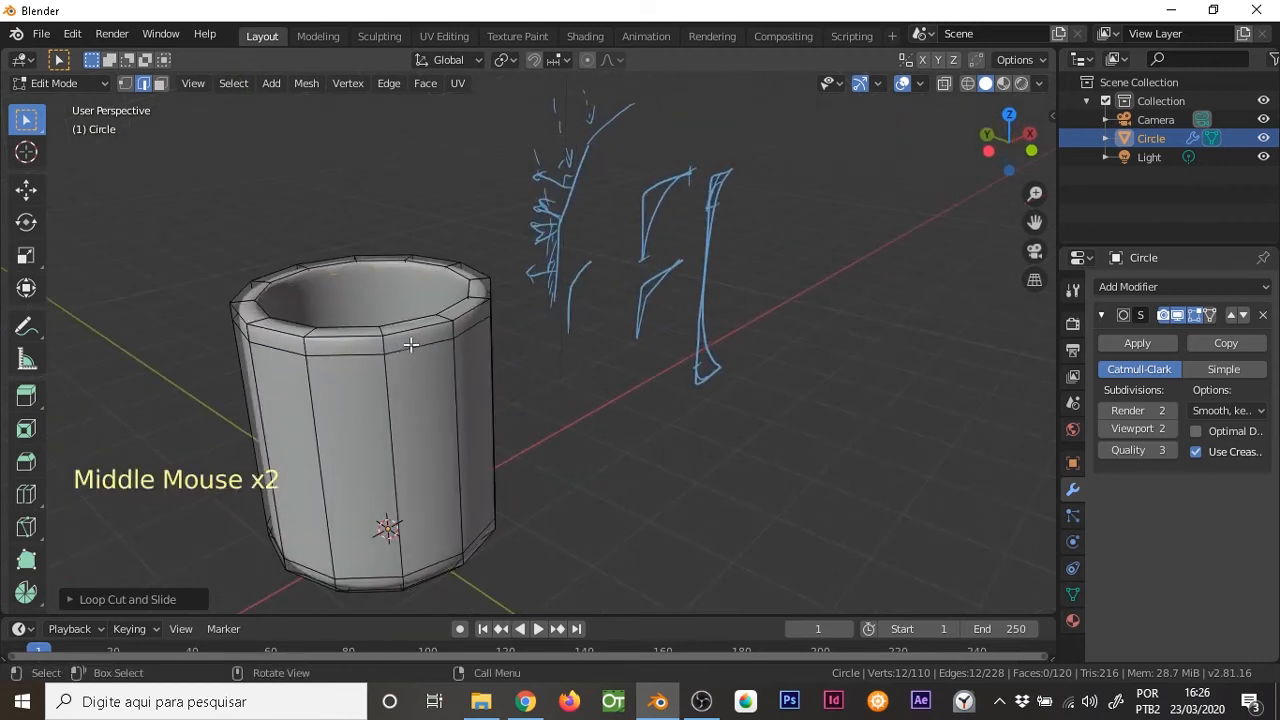
Inspect the cup's wall and bottom edge loops in front-view wireframe, then restore solid shading
key(KP_1)
key(z)
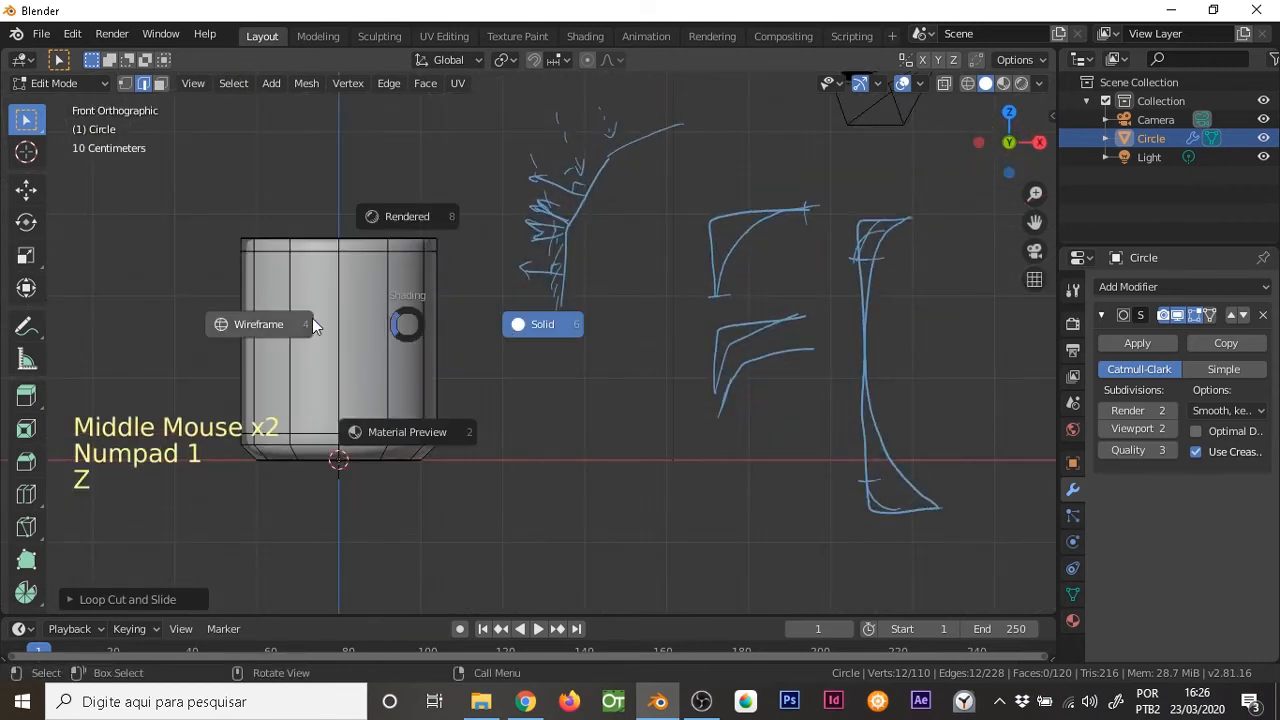
click(290, 327)
shift+middle_drag(430, 451, 505, 462)
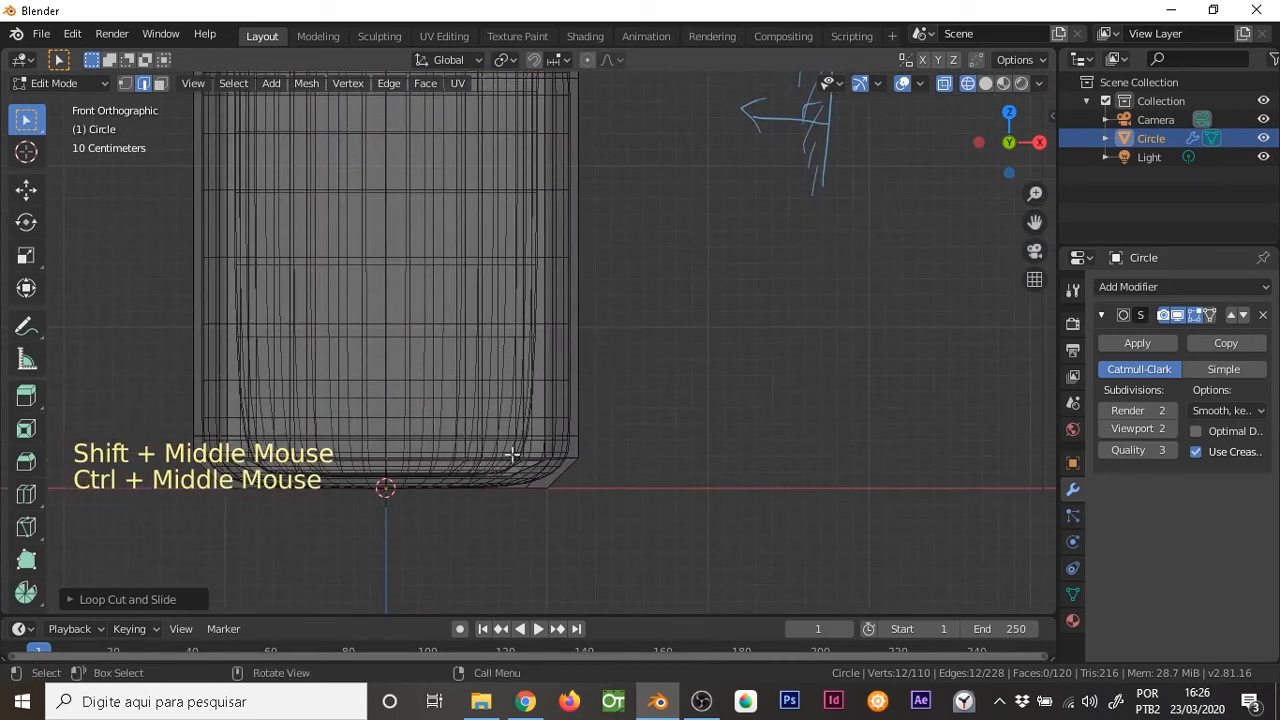
mouse_move(503, 251)
shift+middle_down()
mouse_move(511, 286)
mouse_move(502, 265)
shift+middle_up()
key(z)
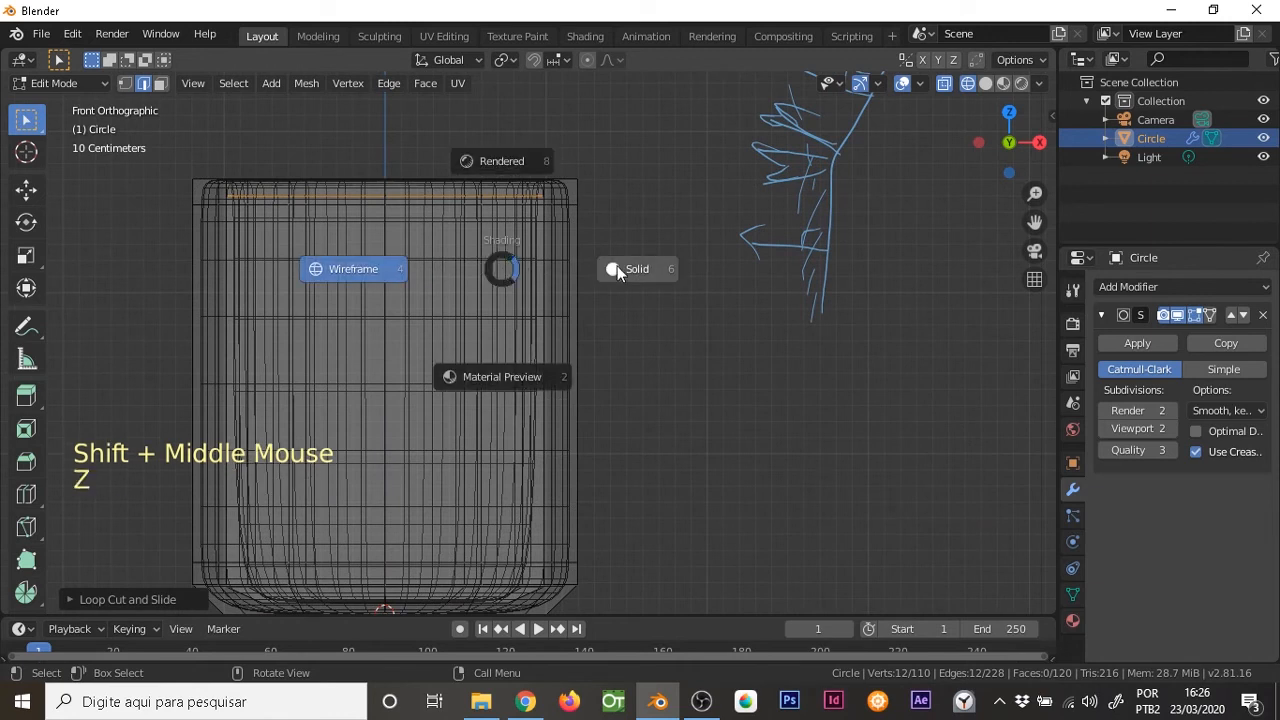
Add another loop cut around the inner wall and slide it down to the cup's inner bottom
mouse_move(543, 237)
middle_down()
mouse_move(504, 374)
mouse_move(457, 271)
middle_up()
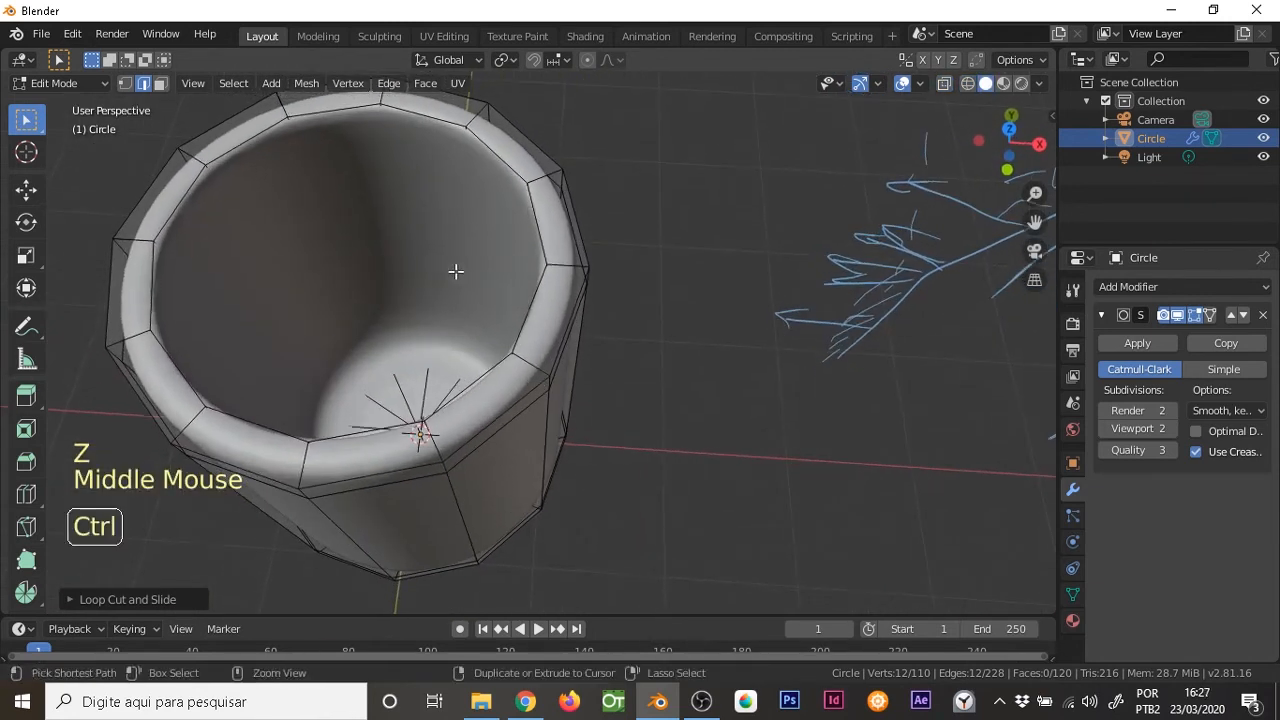
key(ctrl+r)
click(449, 268)
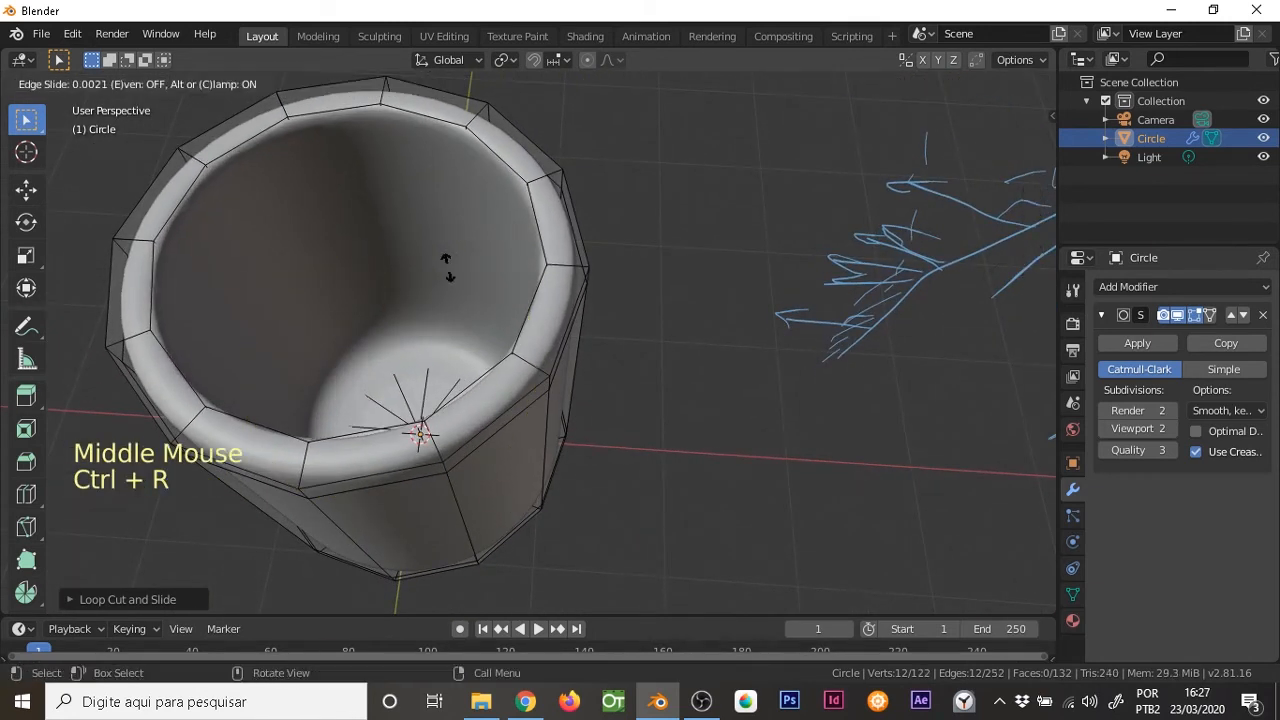
click(460, 363)
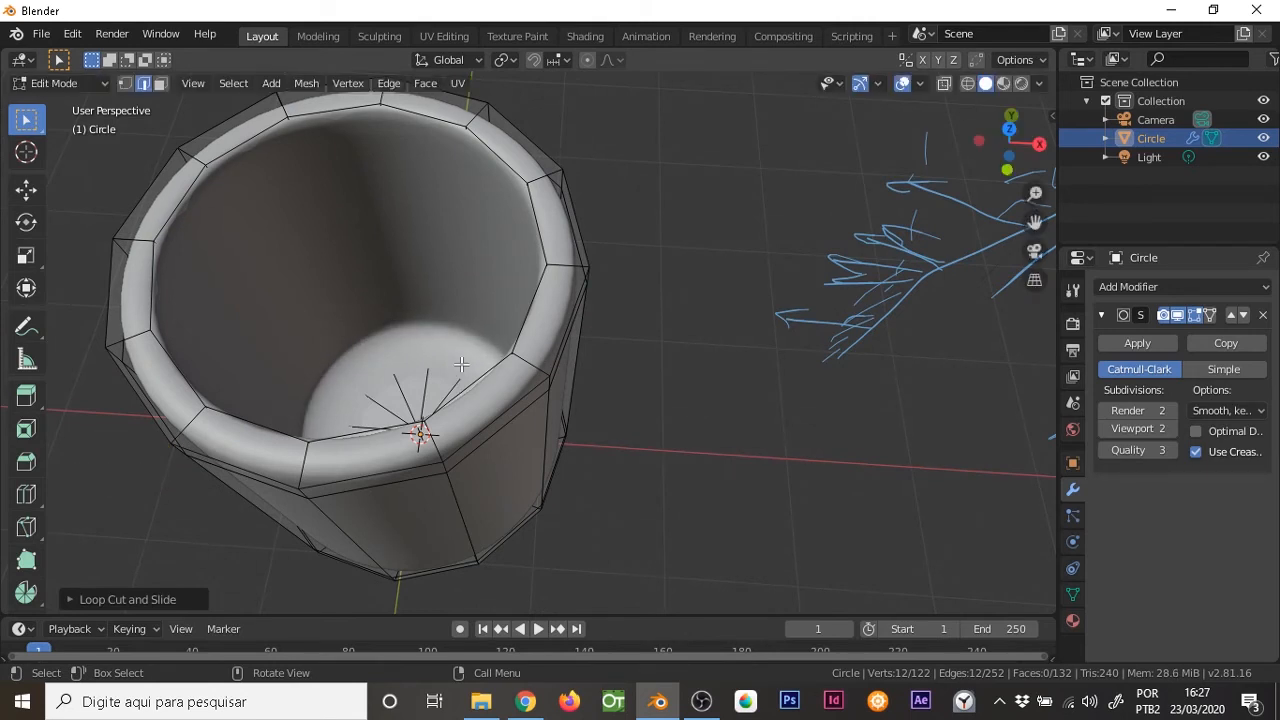
ctrl+middle_drag(447, 280, 455, 325)
Examine the smoothed cup in Object Mode from several angles and in front view
key(Tab)
middle_drag(475, 390, 503, 266)
key(KP_1)
middle_drag(474, 360, 444, 324)
key(KP_1)
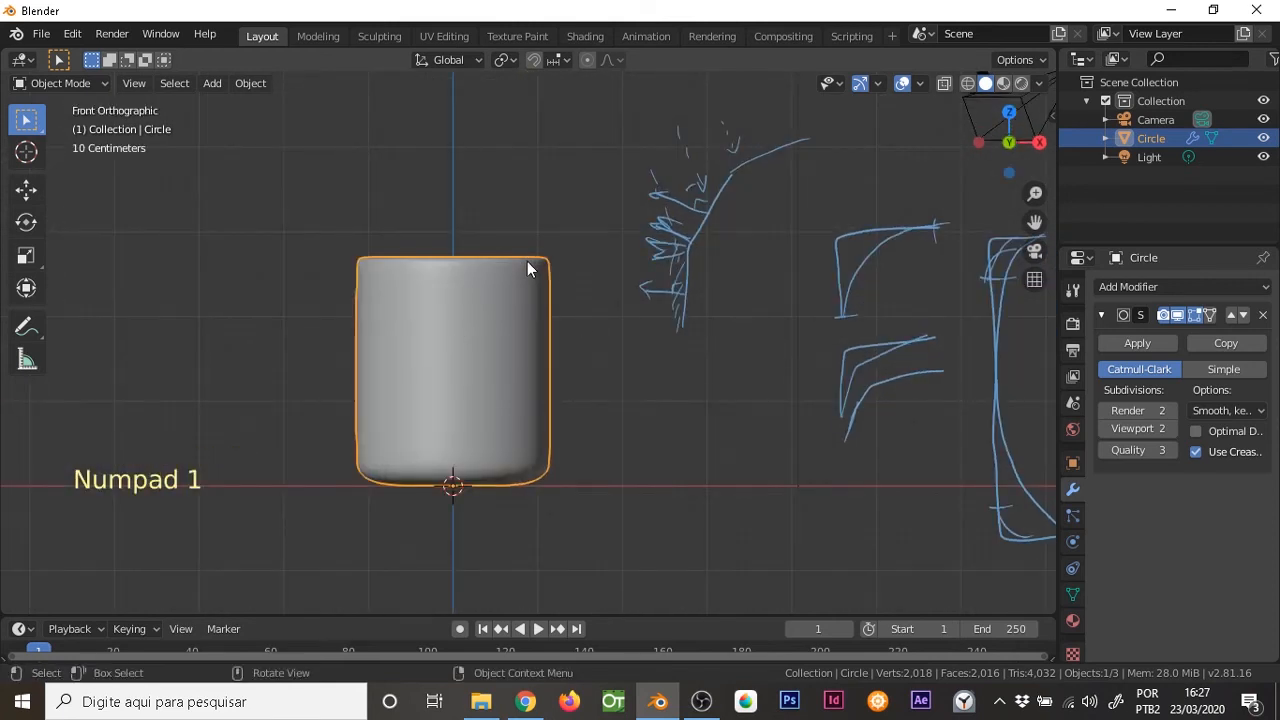
In right view, add a vertical loop cut on the positive Y side of the centre edge, with an edge slide of about -0.21
key(KP_3)
ctrl+middle_drag(542, 334, 566, 317)
key(Tab)
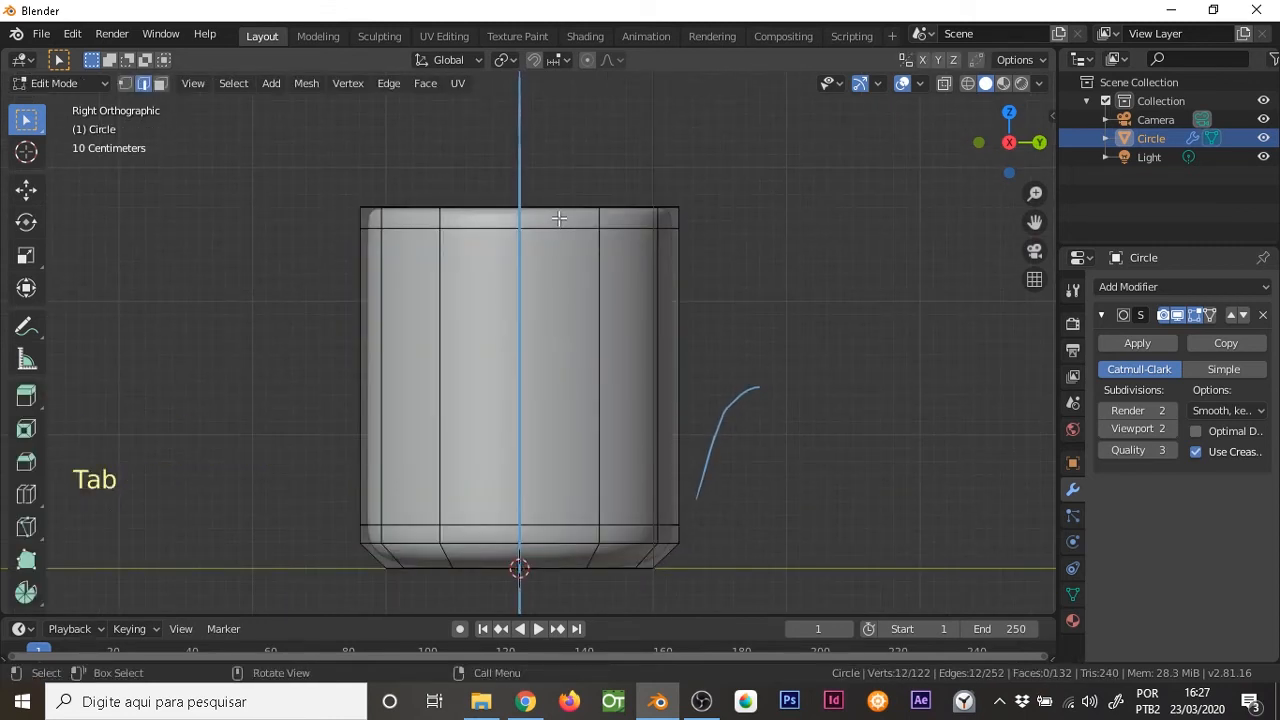
key(ctrl+r)
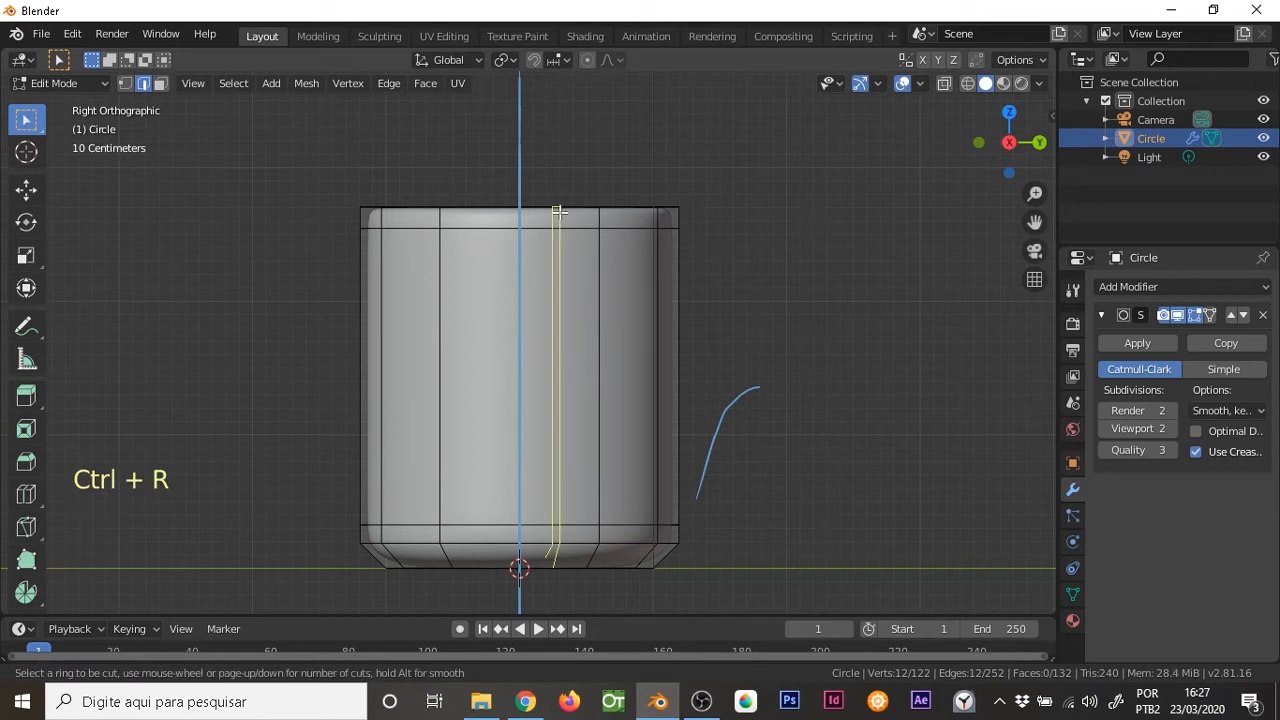
click(552, 214)
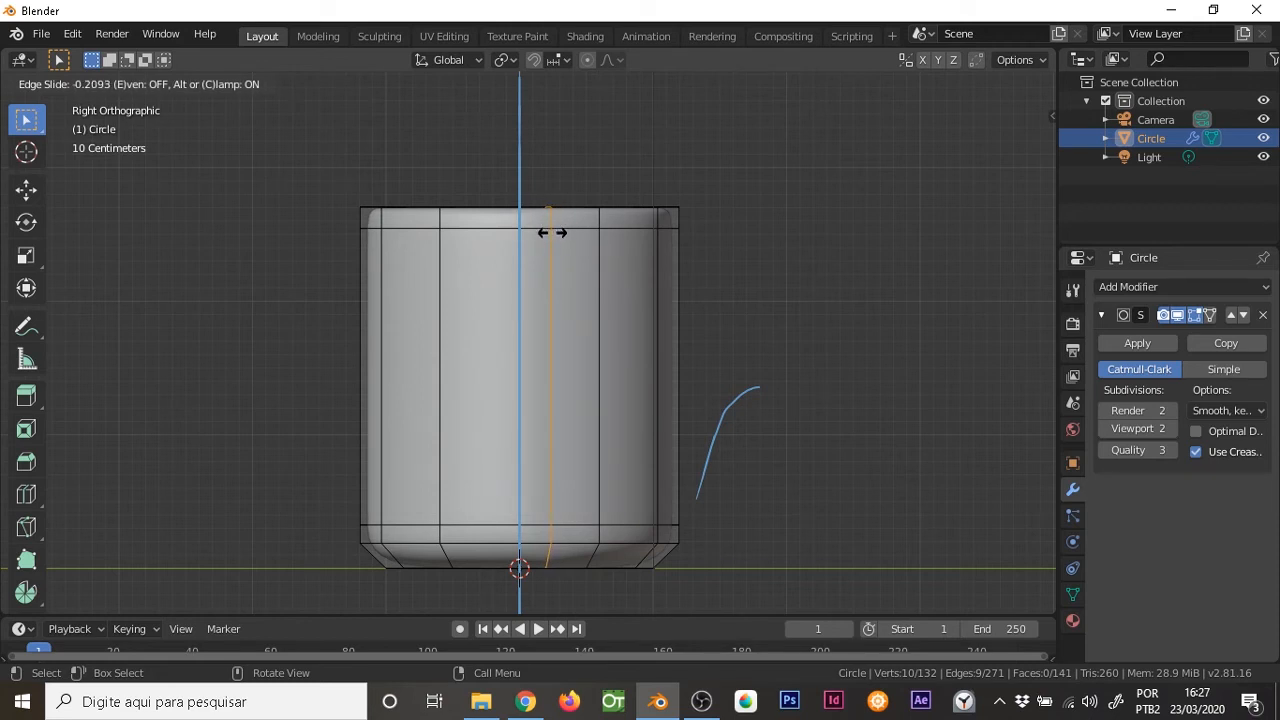
click(552, 232)
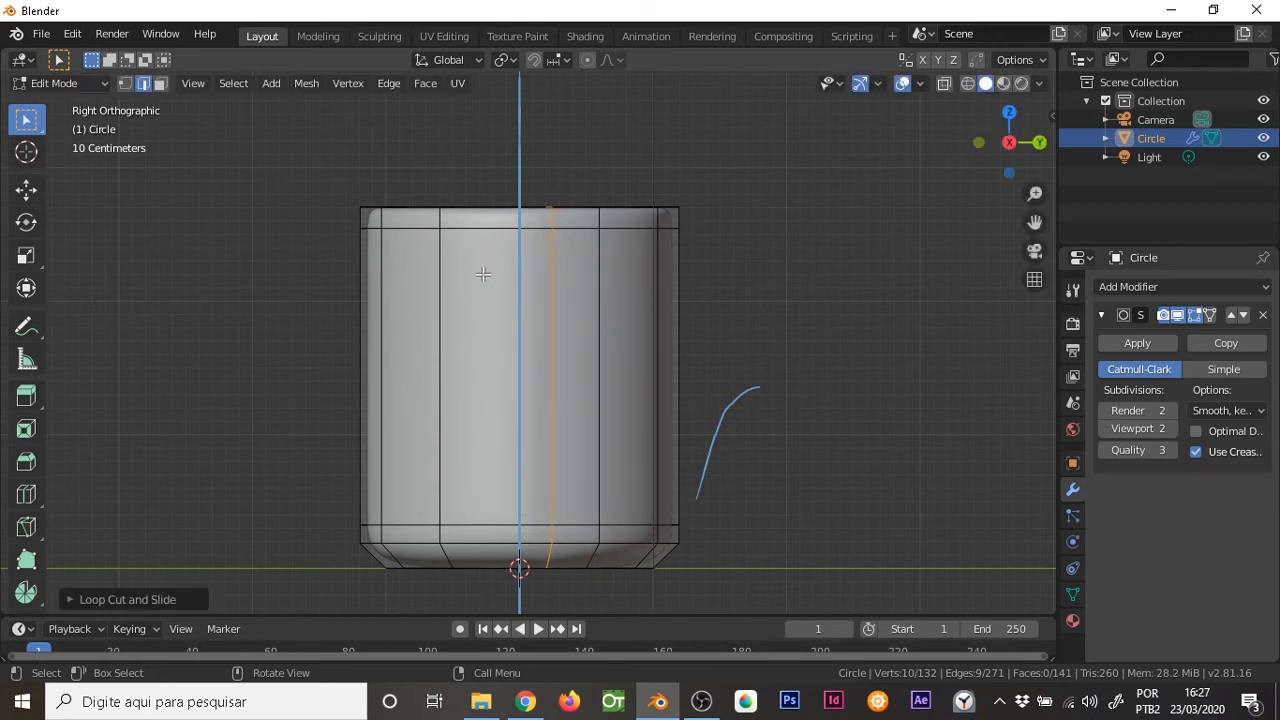
Add a vertical loop cut on the negative Y side of the centre edge, with an edge slide of about 0.35
key(ctrl+r)
click(471, 217)
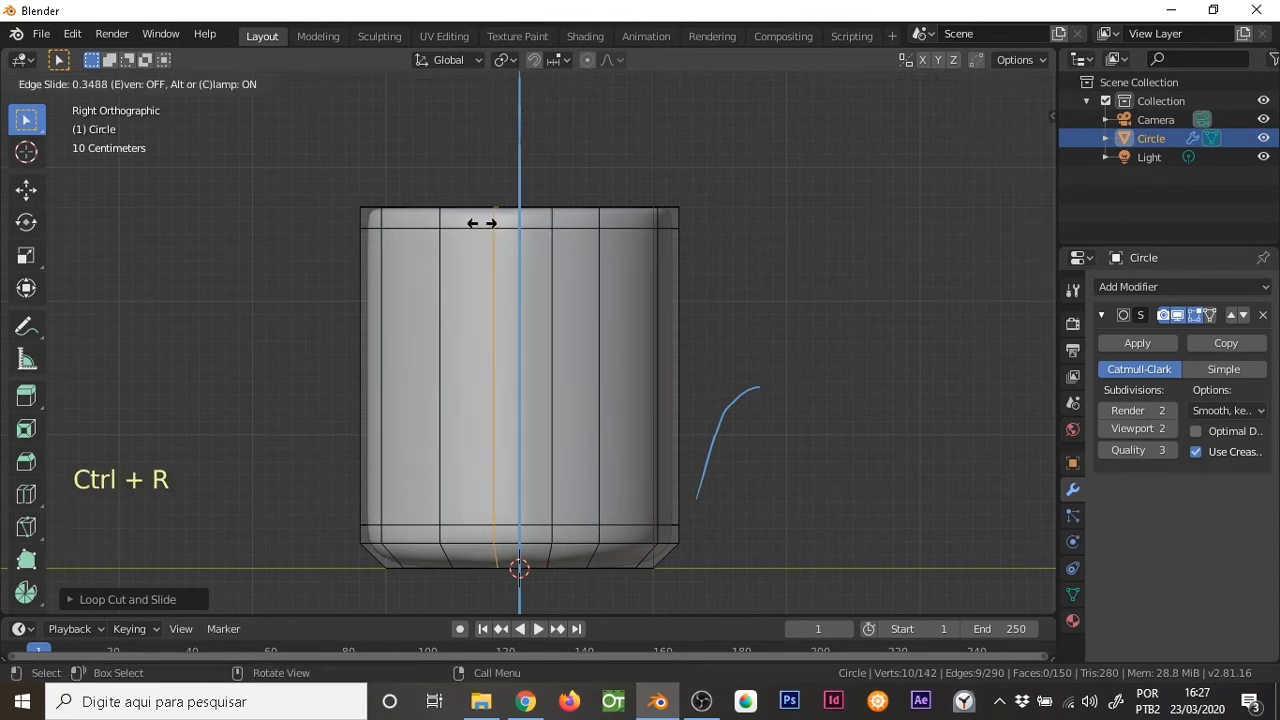
click(481, 224)
middle_drag(495, 220, 547, 284)
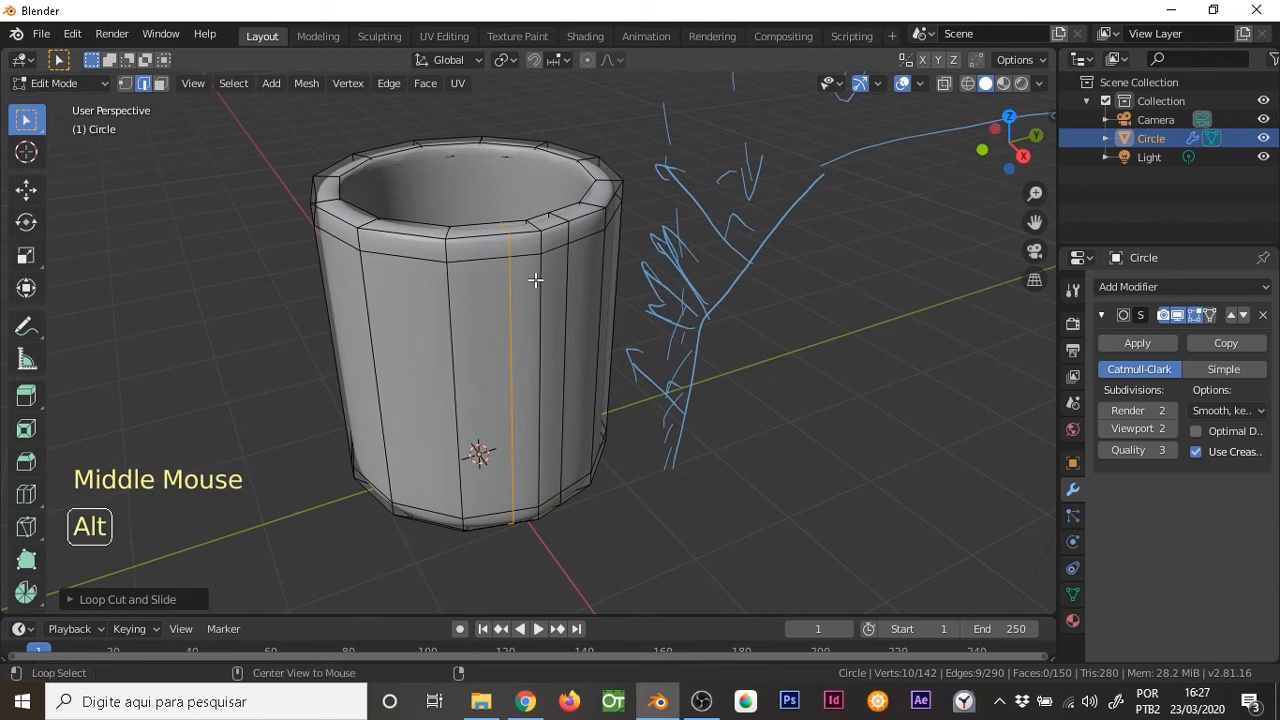
Try Edge Slide on the outer wall's central vertical edge loop toward positive Y, then undo it
alt+click(539, 286)
right_click(543, 288)
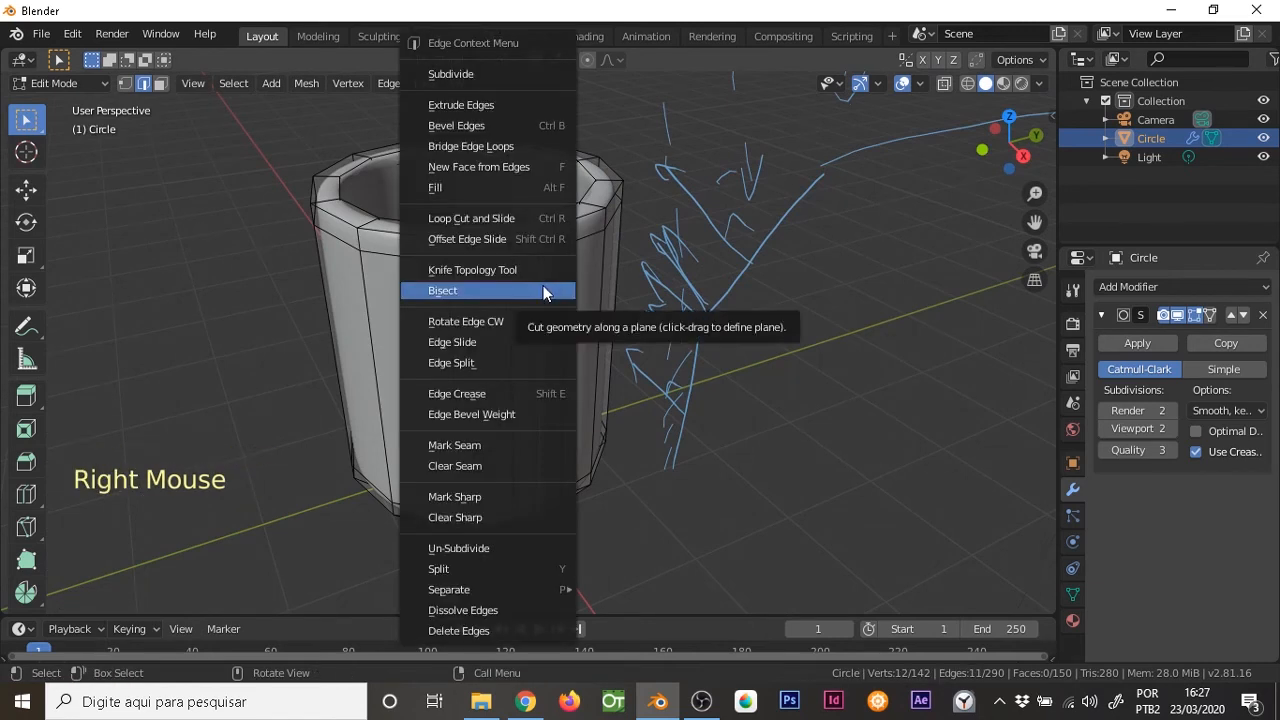
click(515, 342)
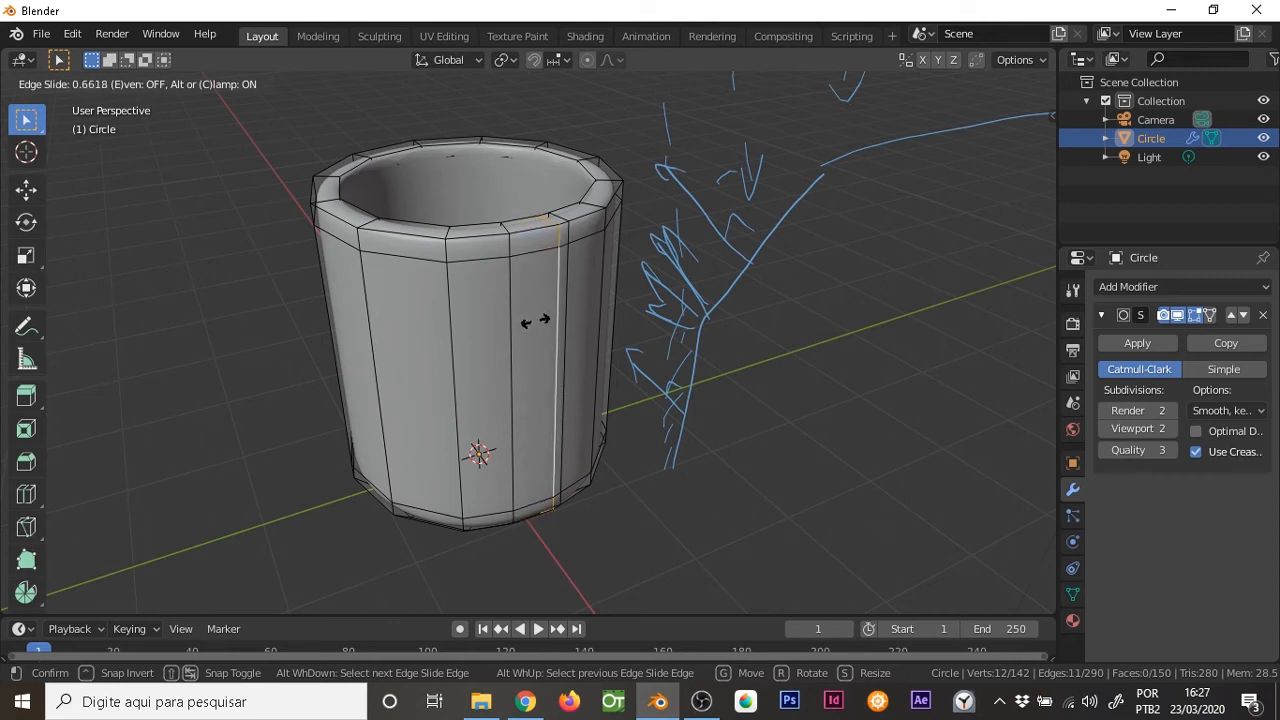
click(535, 320)
mouse_move(531, 308)
middle_down()
mouse_move(563, 391)
mouse_move(586, 383)
mouse_move(551, 371)
mouse_move(537, 337)
mouse_move(522, 210)
mouse_move(543, 306)
middle_up()
key(ctrl+z)
Remove all annotation drawings from the scene by unlinking their data
key(KP_1)
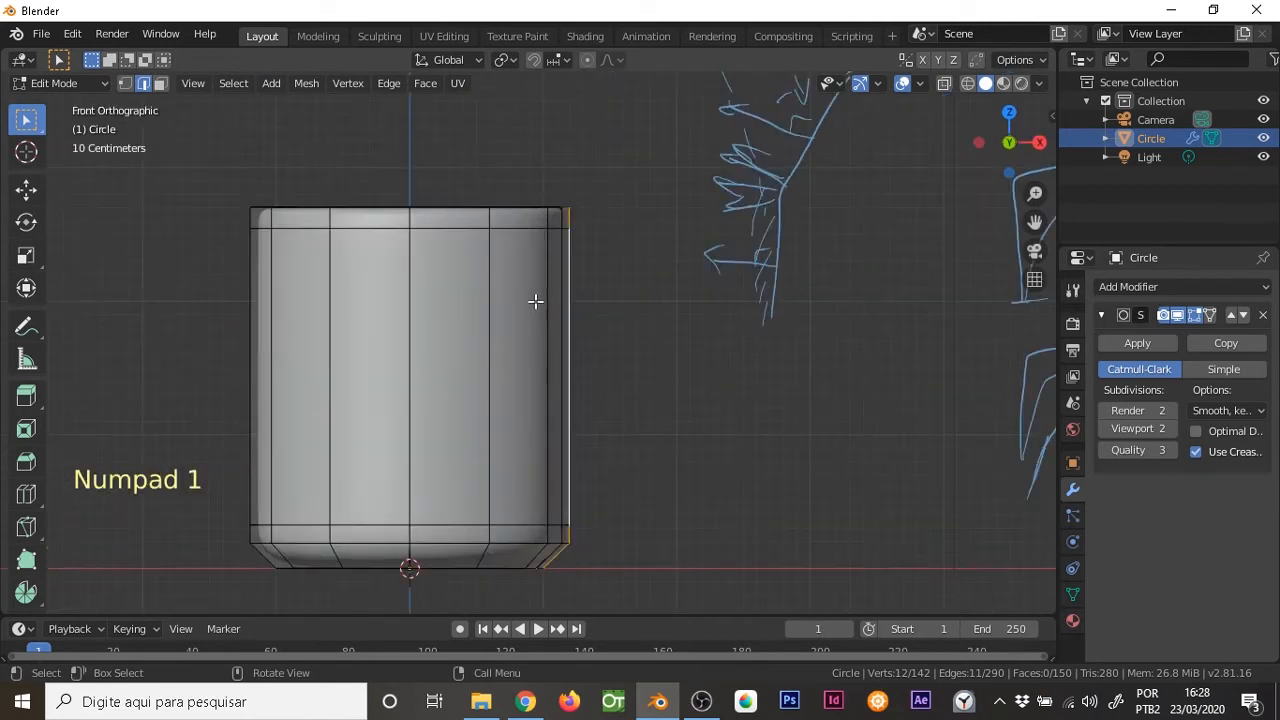
key(KP_3)
ctrl+middle_drag(520, 340, 648, 247)
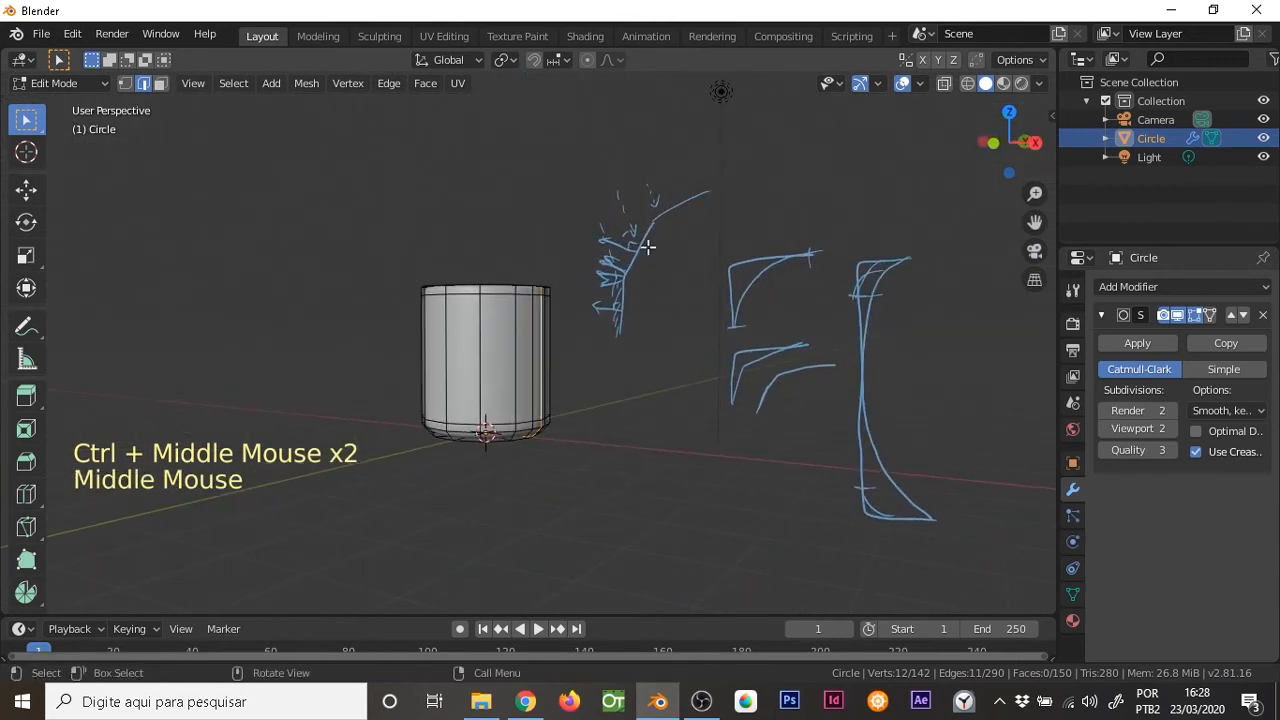
key(n)
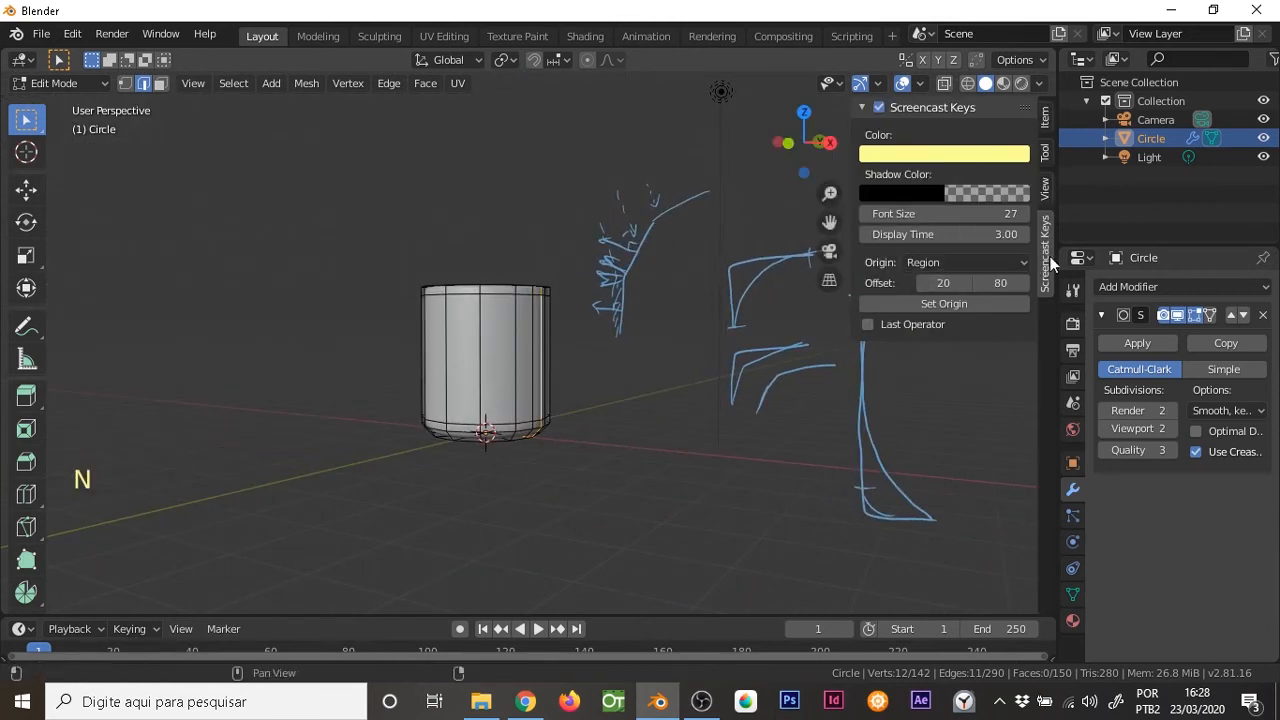
click(1045, 192)
middle_drag(957, 566, 950, 452)
click(880, 550)
middle_drag(914, 575, 937, 469)
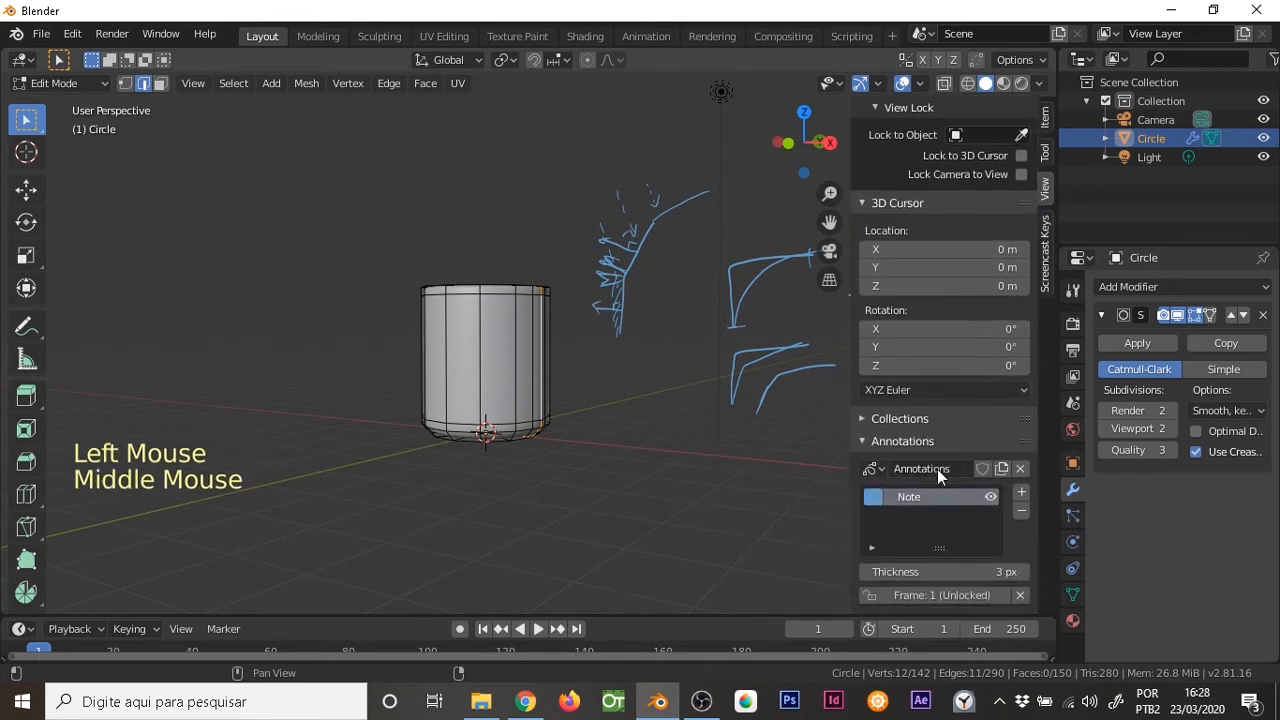
click(1019, 468)
key(KP_1)
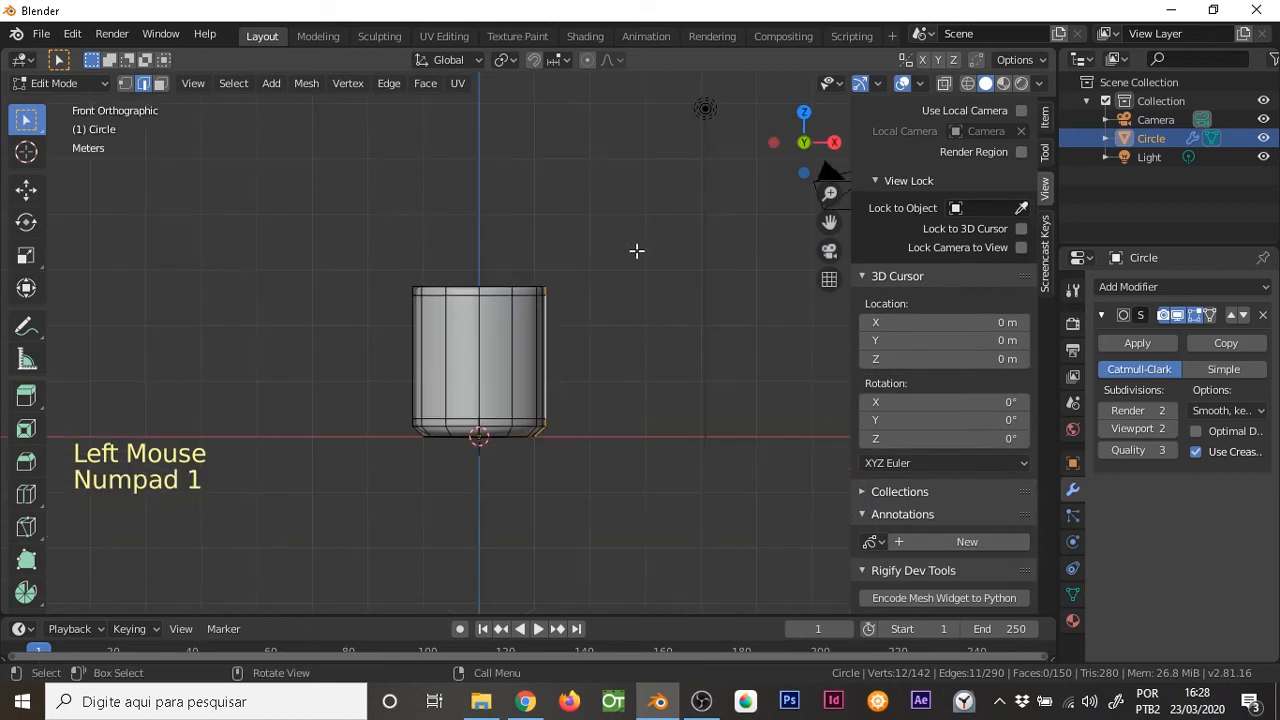
key(n)
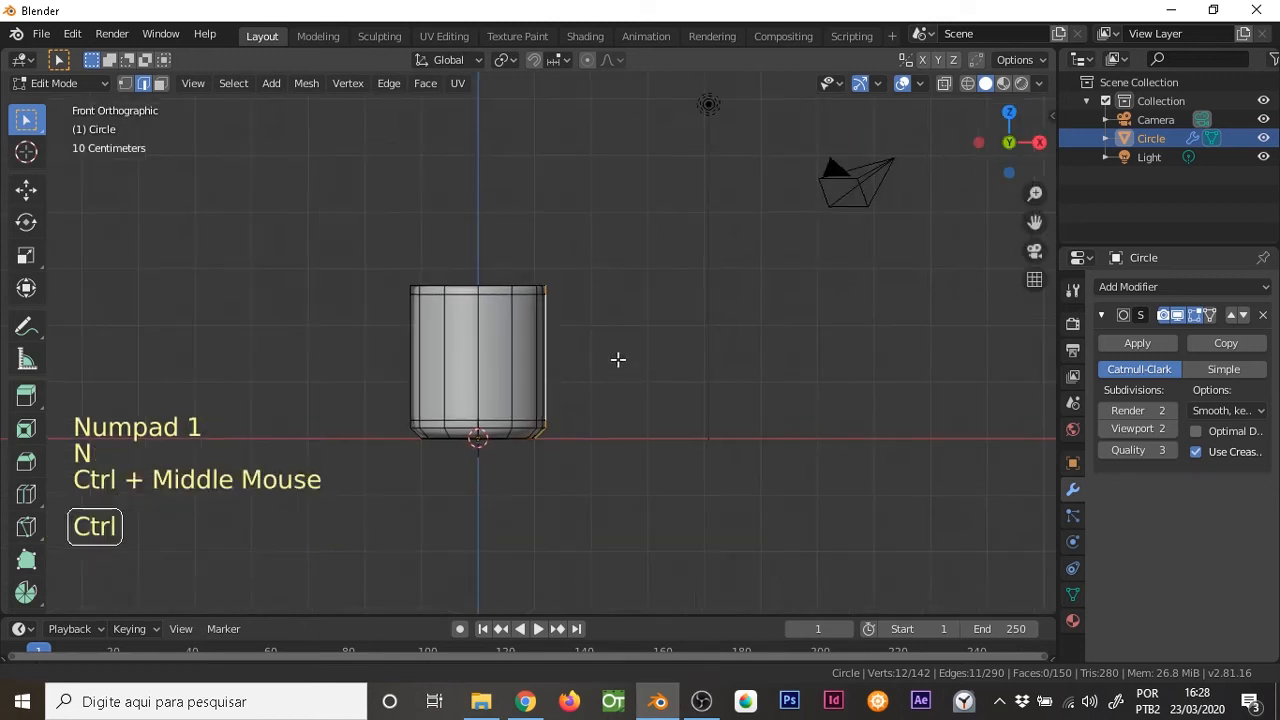
In right view, add a horizontal loop cut below the rim, with an edge slide of about -0.75
ctrl+middle_drag(617, 366, 631, 280)
key(KP_3)
ctrl+middle_drag(571, 343, 570, 307)
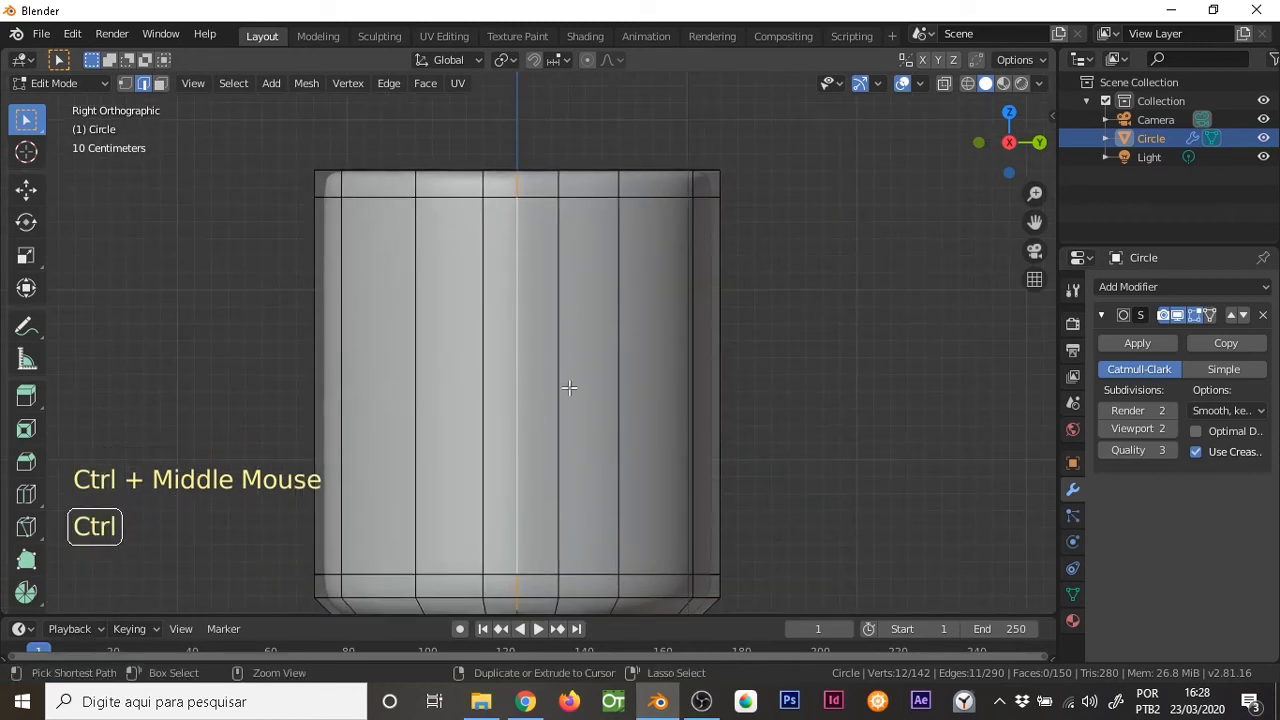
key(ctrl+r)
click(628, 284)
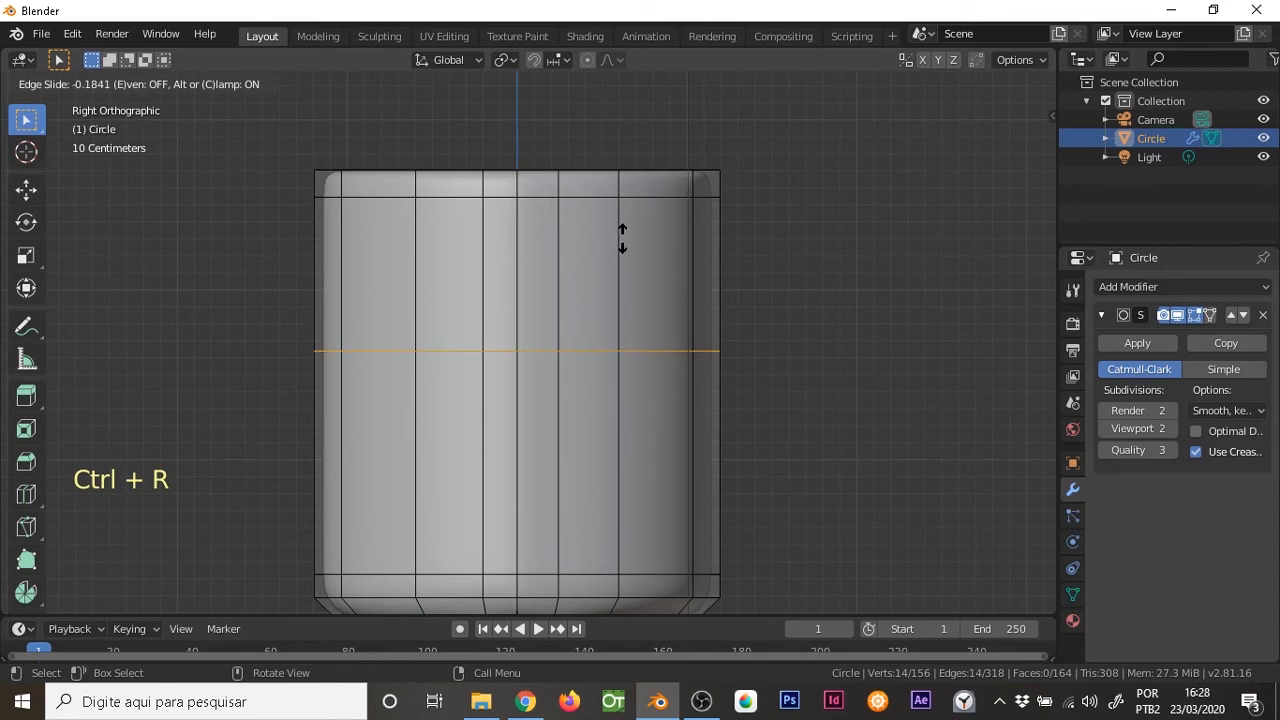
click(627, 145)
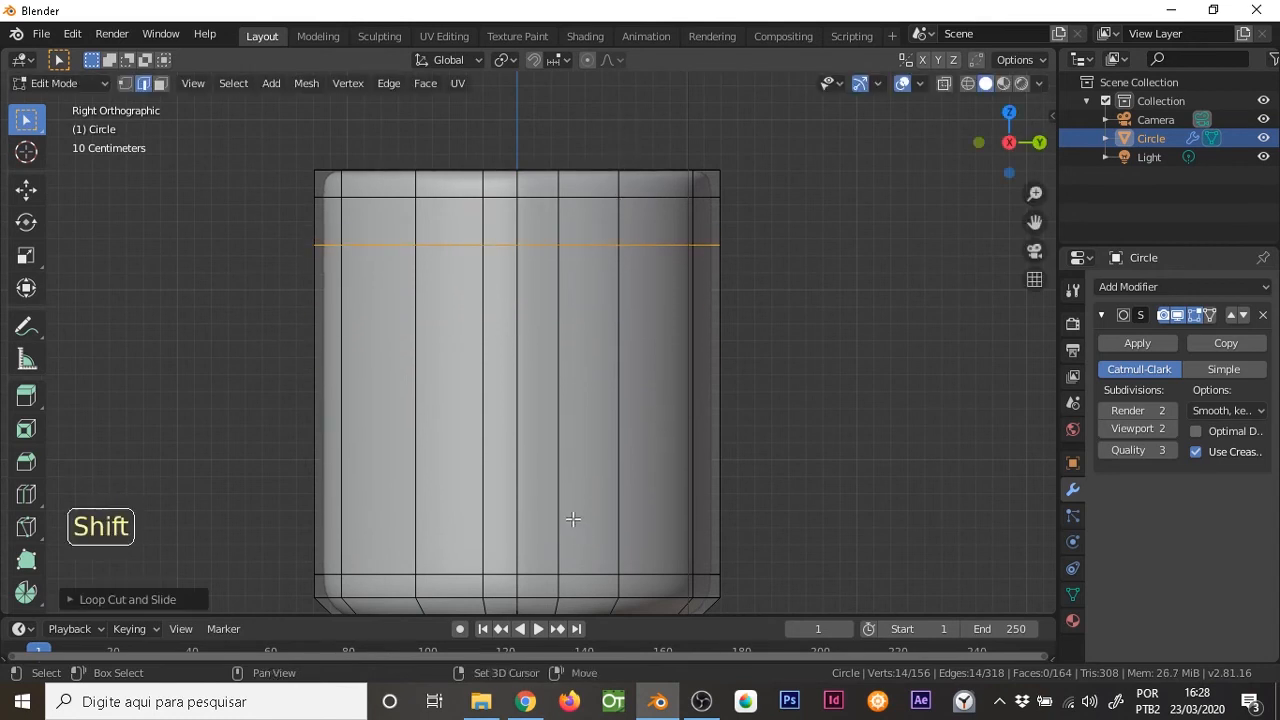
Add another horizontal loop cut around the outer wall and slide it down close to the base edge loops
shift+middle_drag(575, 523, 574, 389)
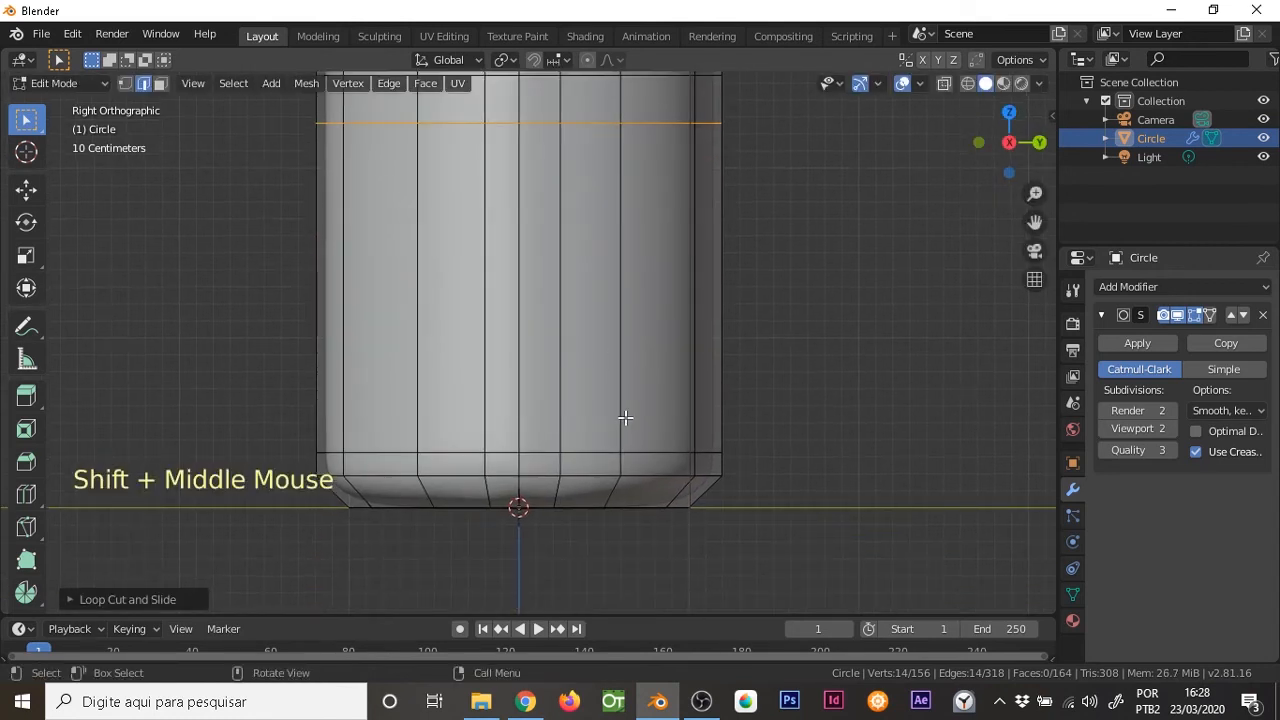
key(ctrl+r)
click(681, 343)
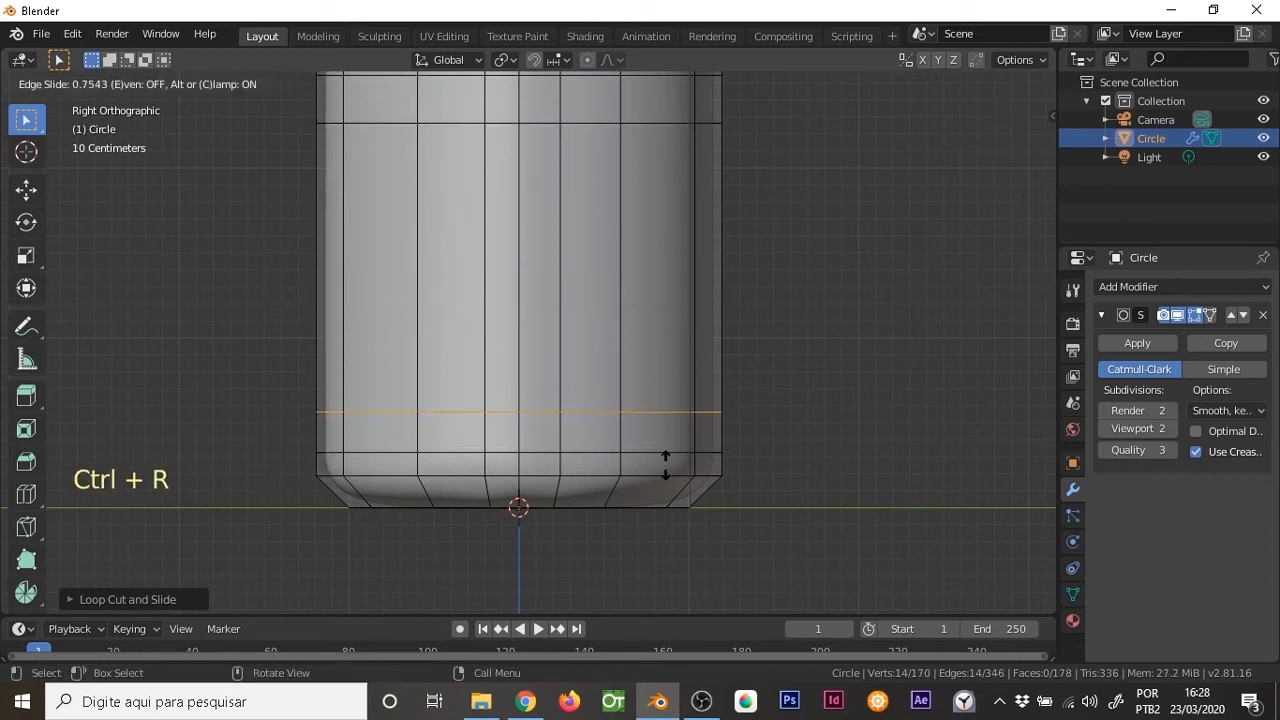
click(610, 438)
Select the two upper wall faces on either side of the centre edge and view them in perspective
key(3)
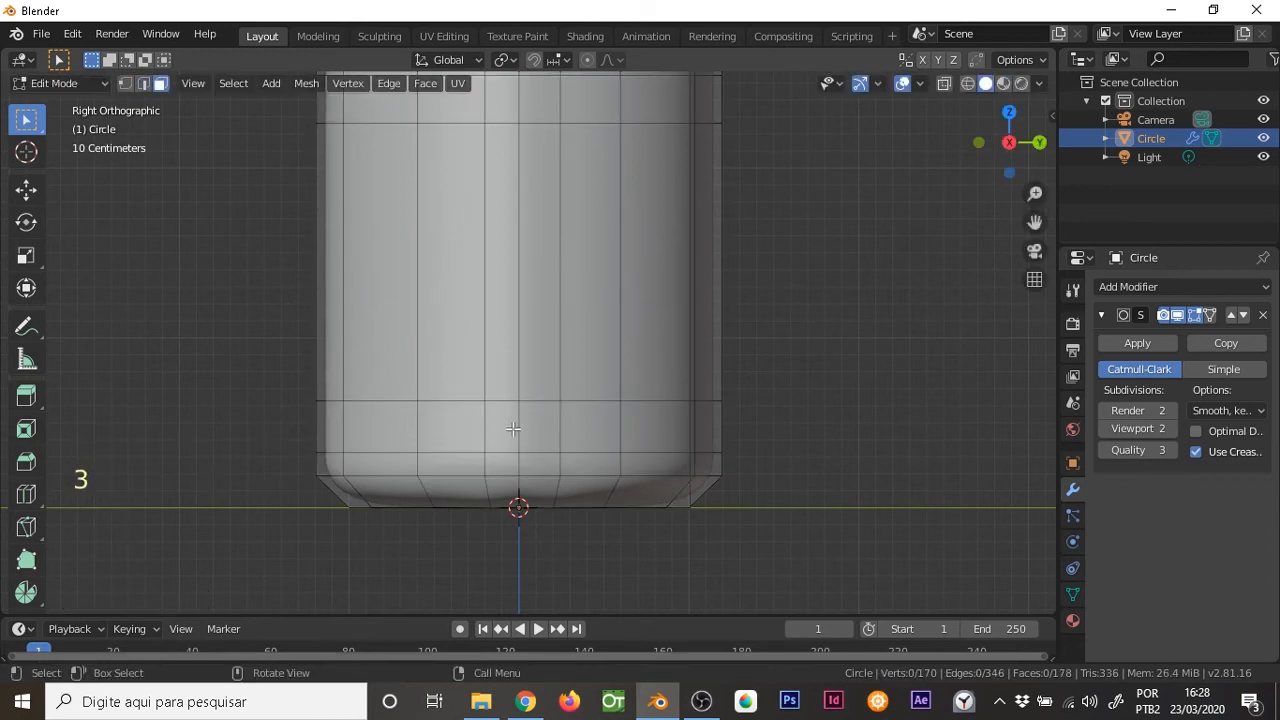
shift+middle_drag(531, 318, 556, 425)
click(530, 215)
shift+click(571, 213)
middle_drag(571, 213, 640, 330)
Select the outer wall's central vertical edges from rim to base and move them slightly inward along the global X axis
key(2)
click(580, 257)
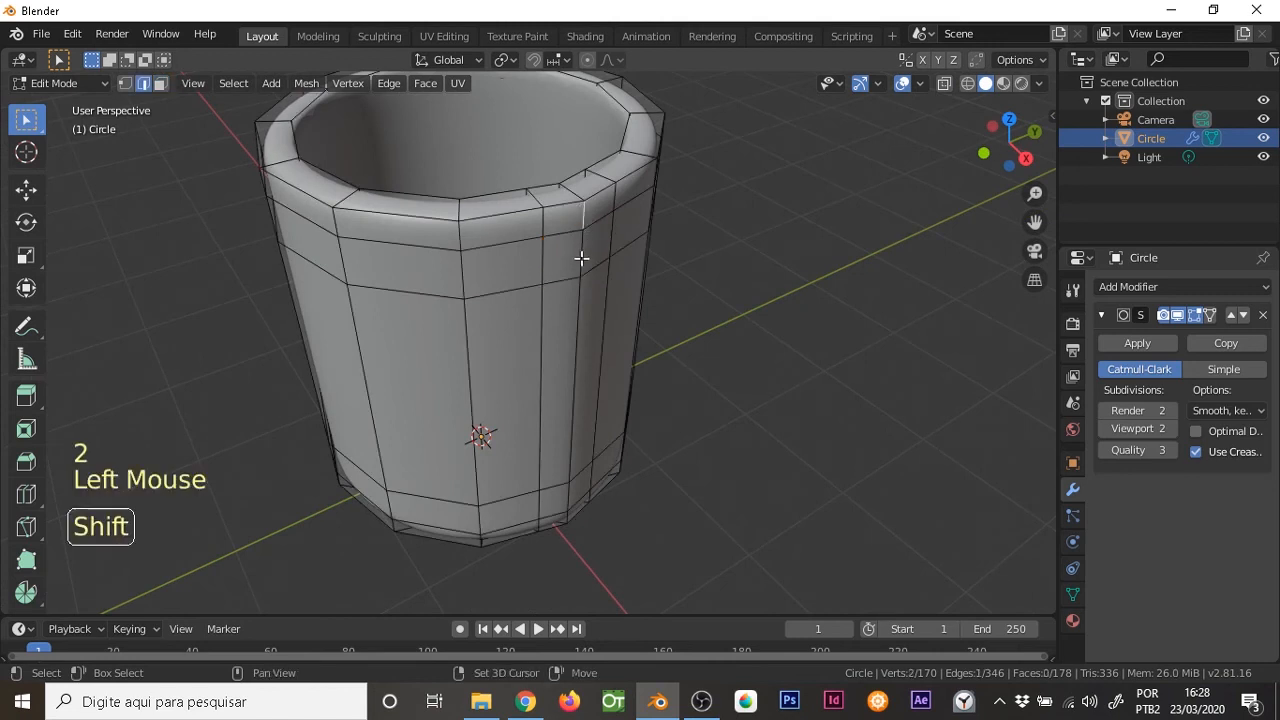
shift+click(580, 334)
shift+click(564, 476)
shift+click(566, 515)
shift+click(572, 517)
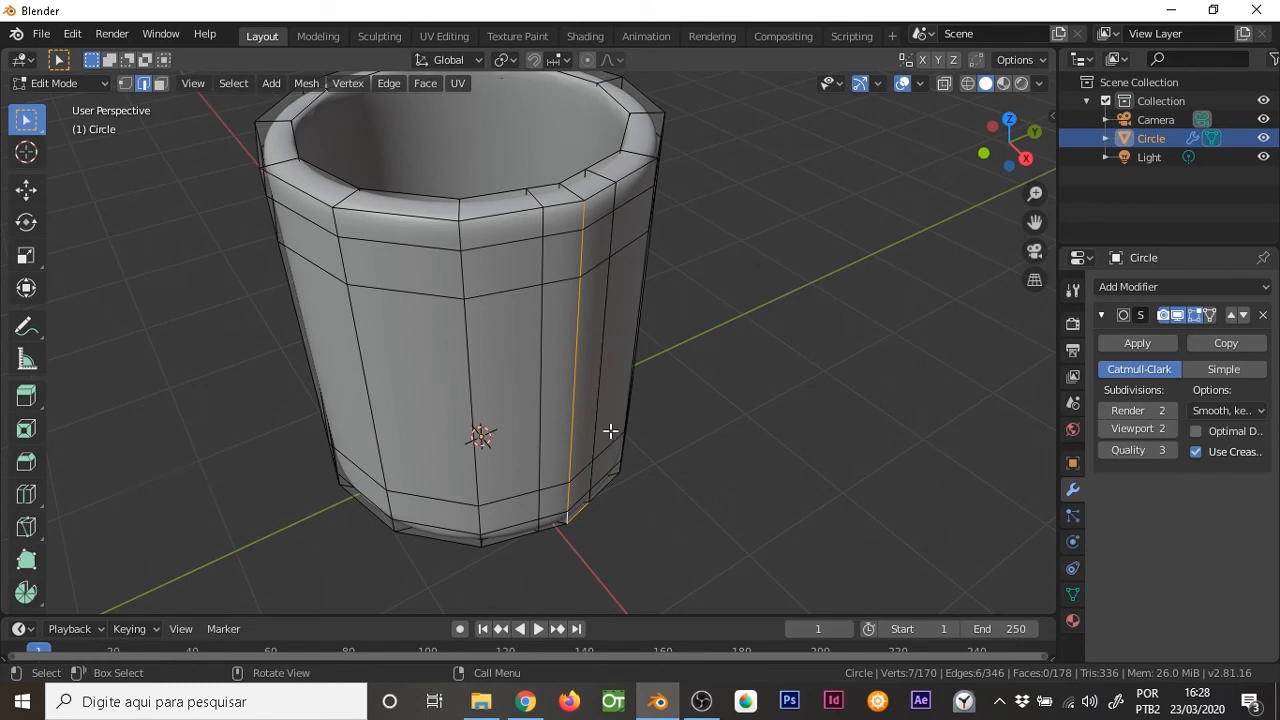
key(g)
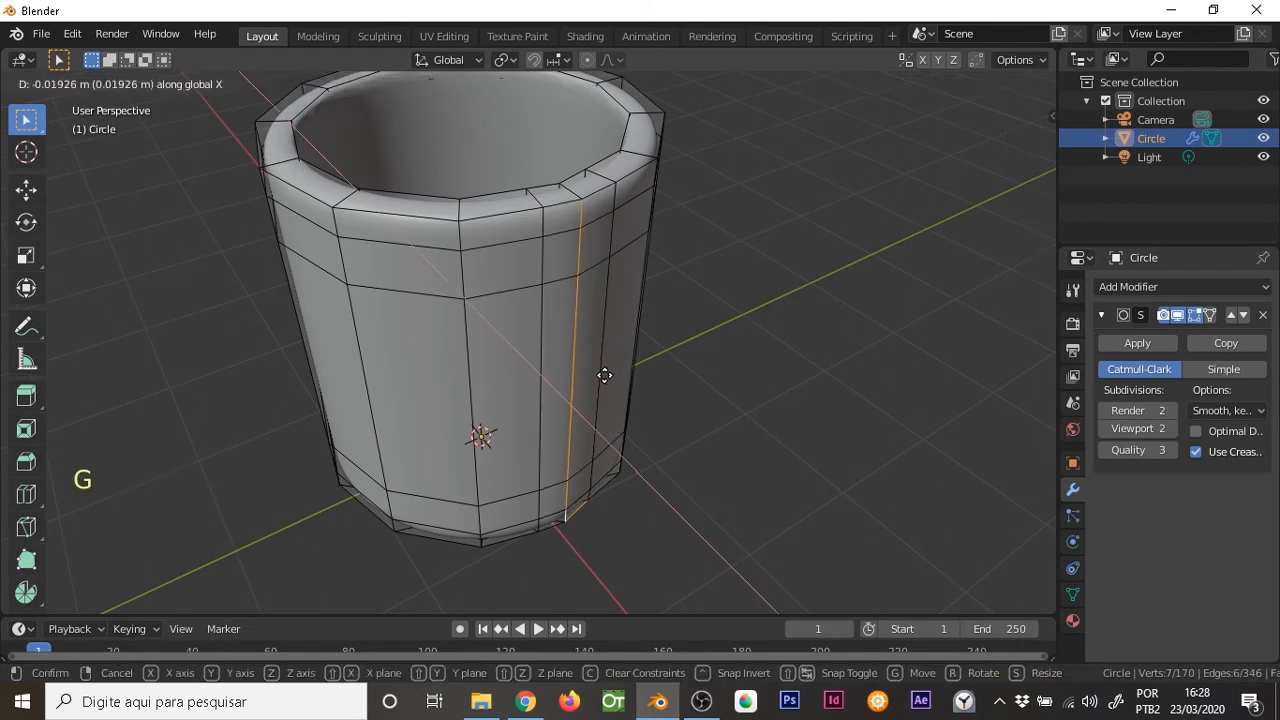
click(580, 343)
Examine the adjusted outer wall from several angles and as a smoothed cup in Object Mode
middle_drag(580, 343, 530, 295)
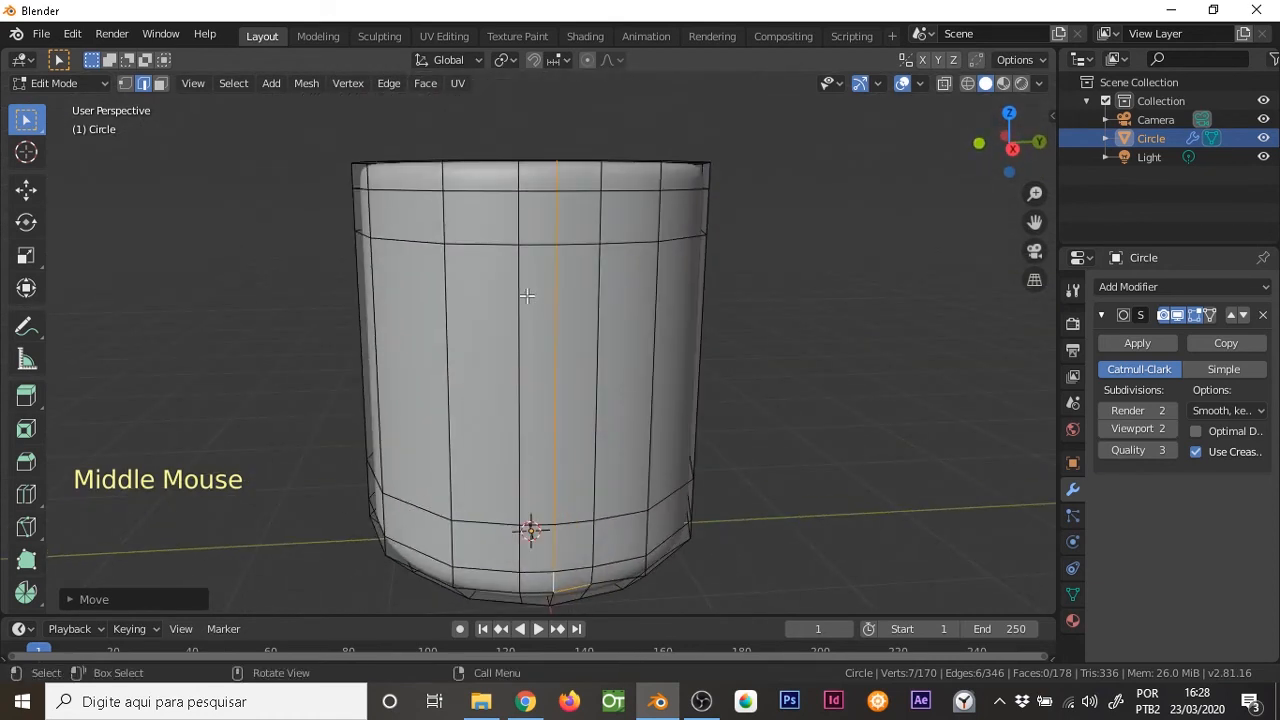
middle_drag(525, 297, 603, 277)
key(Tab)
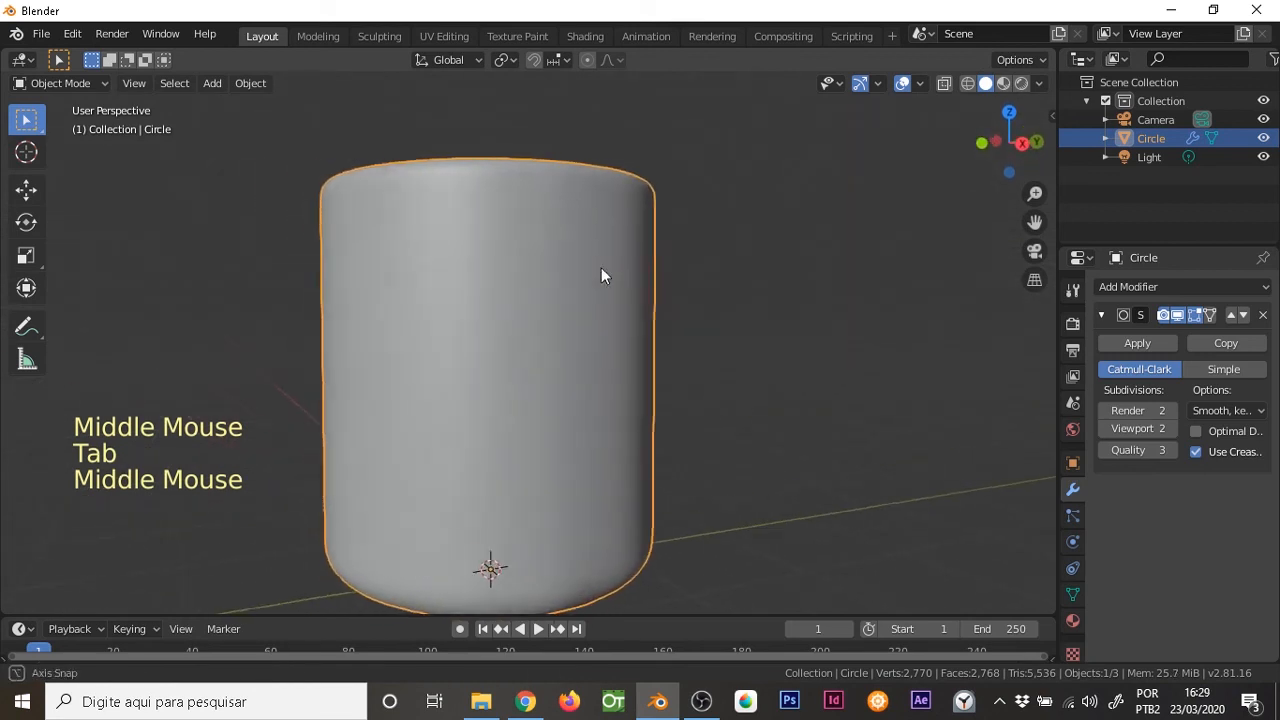
key(KP_1)
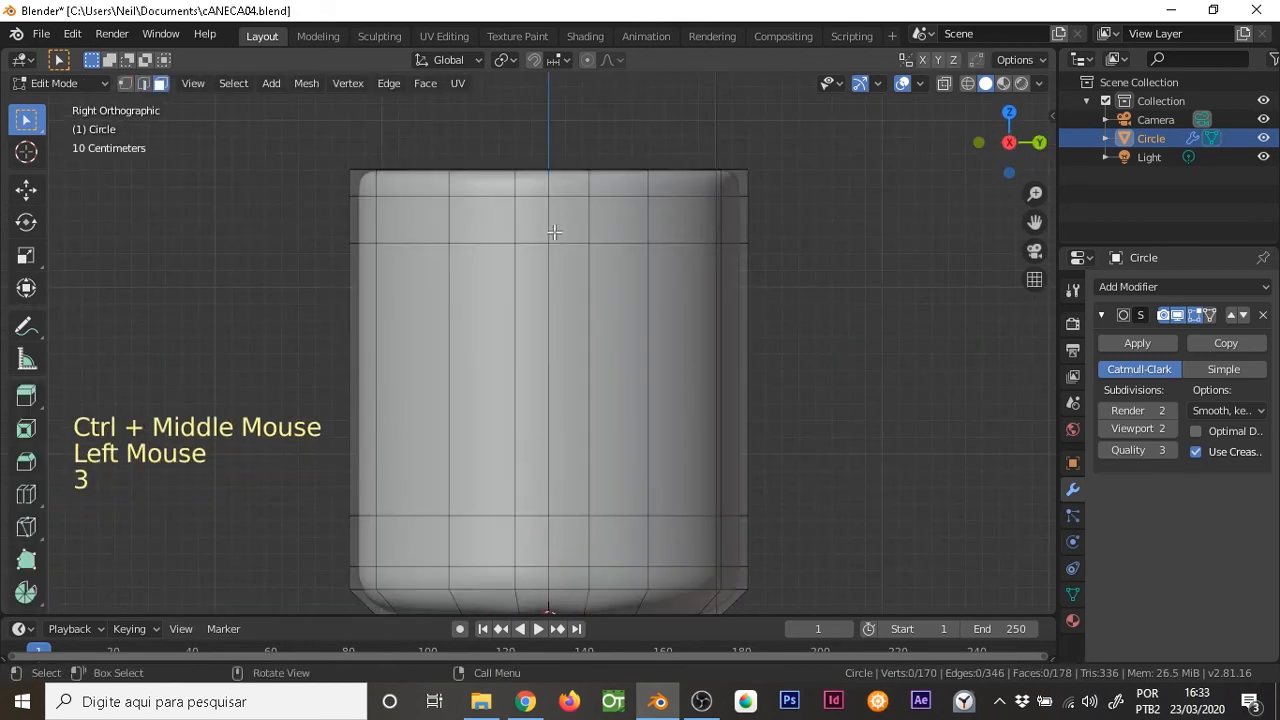
Edge-slide the lower horizontal loop of the outer wall down toward the base by about 0.31, keeping the right view
click(533, 221)
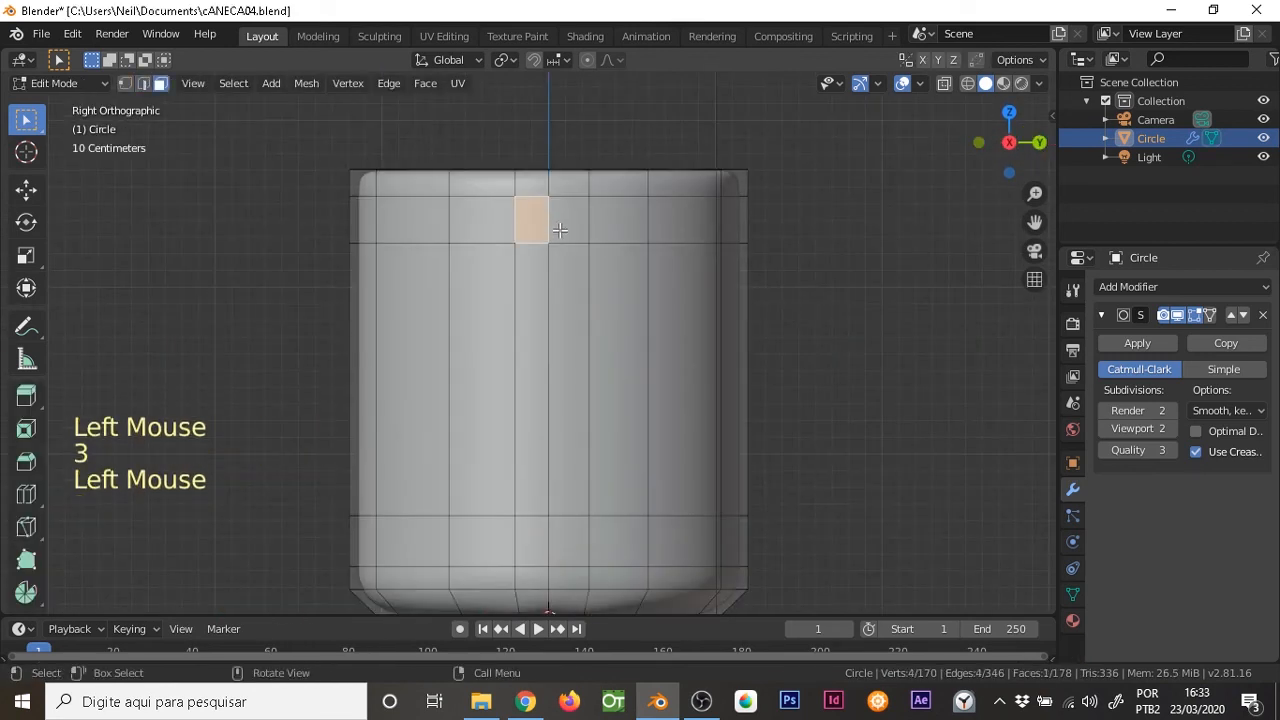
shift+click(566, 221)
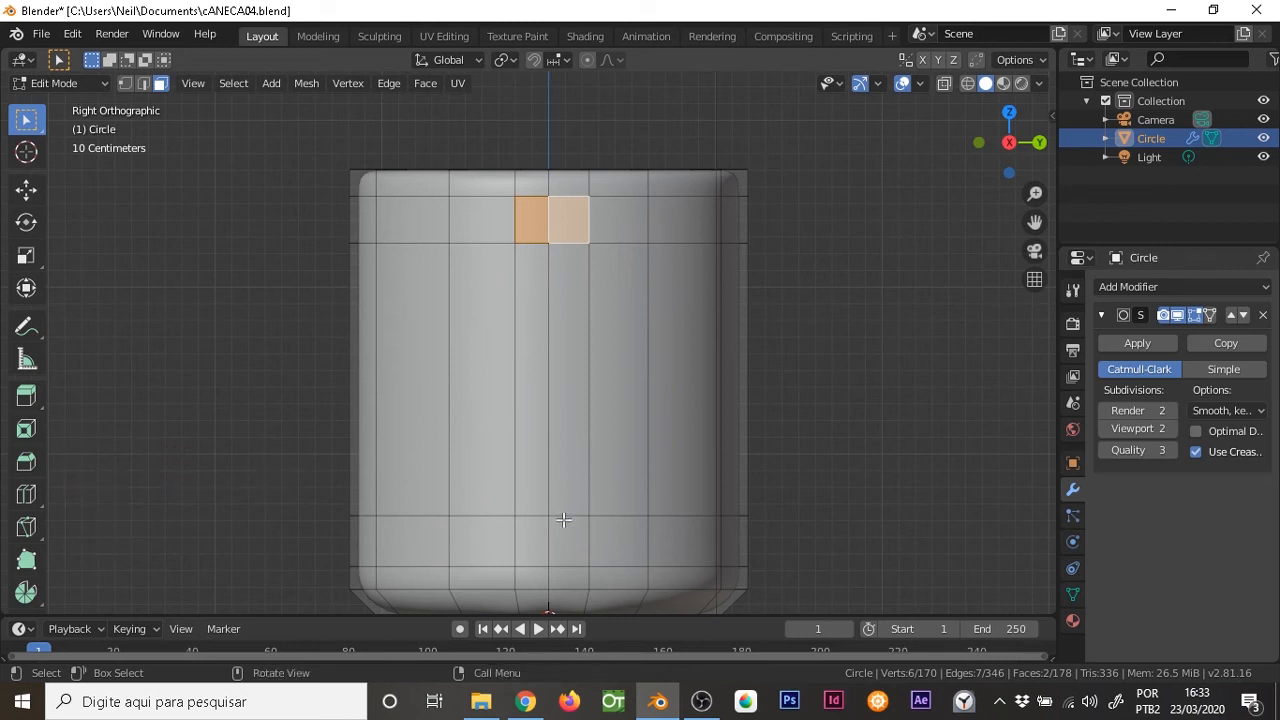
key(2)
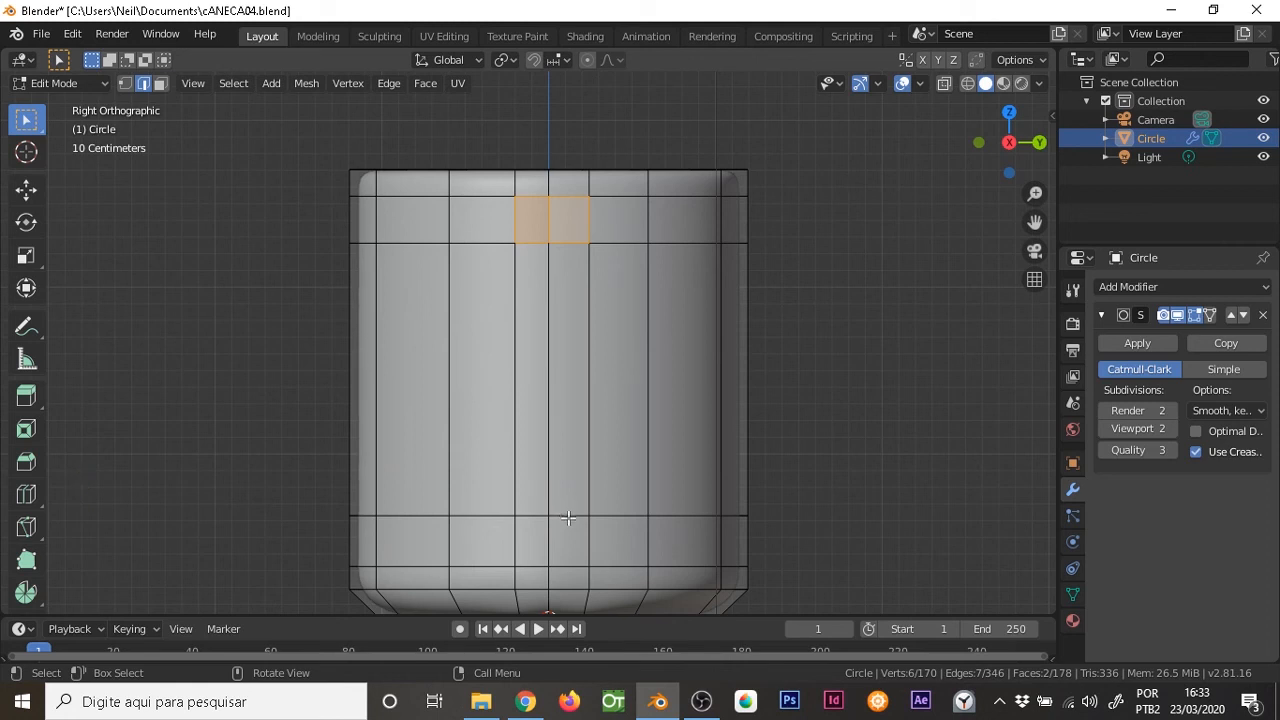
alt+click(568, 517)
right_click(574, 528)
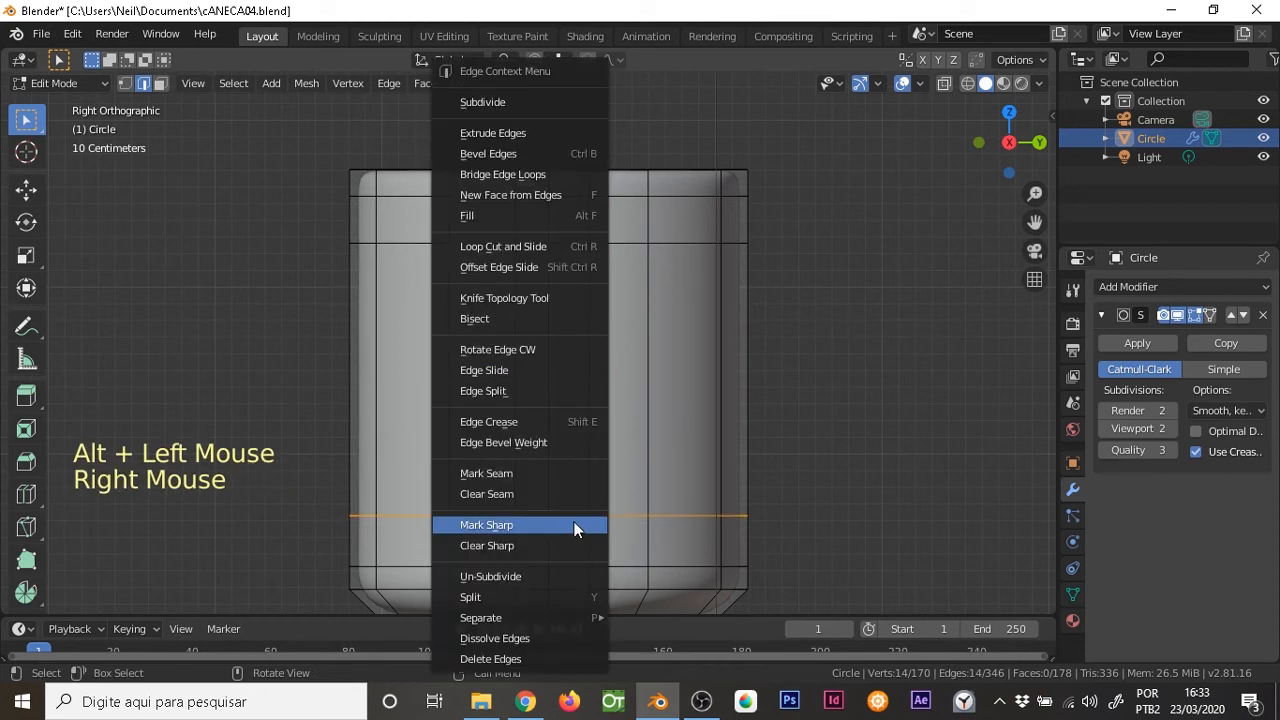
click(542, 370)
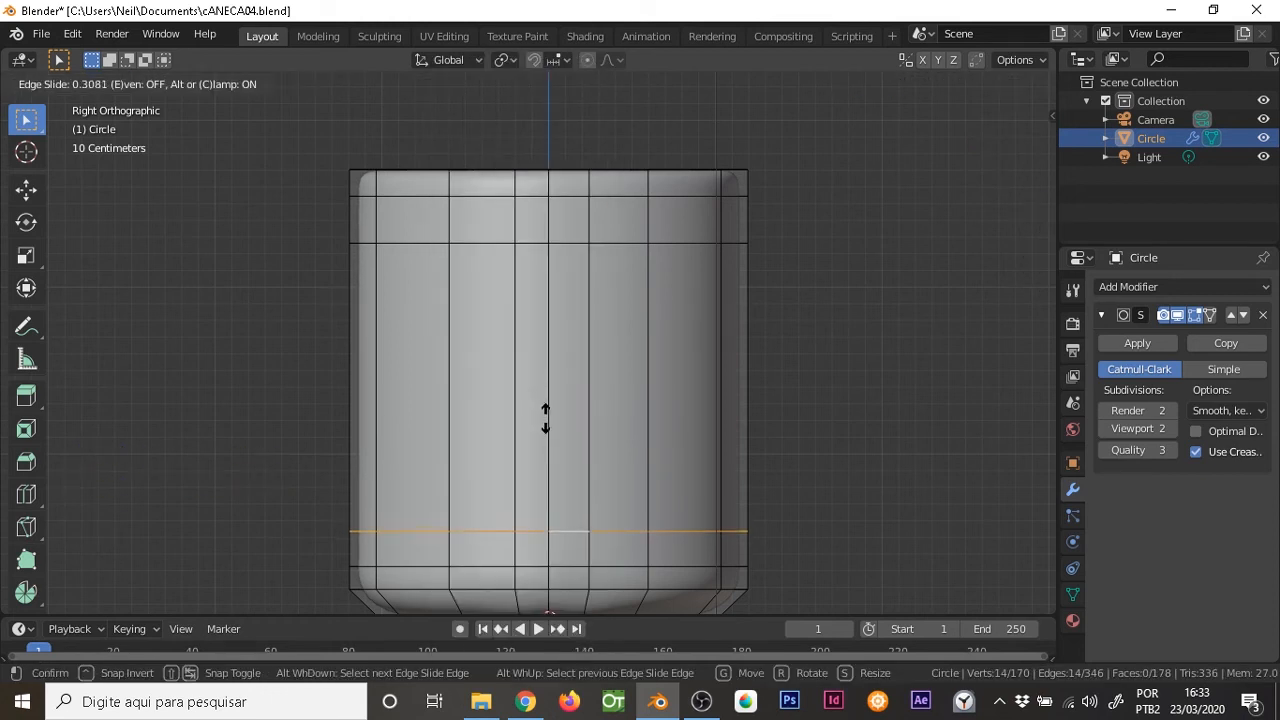
click(545, 418)
middle_drag(590, 325, 588, 366)
key(KP_3)
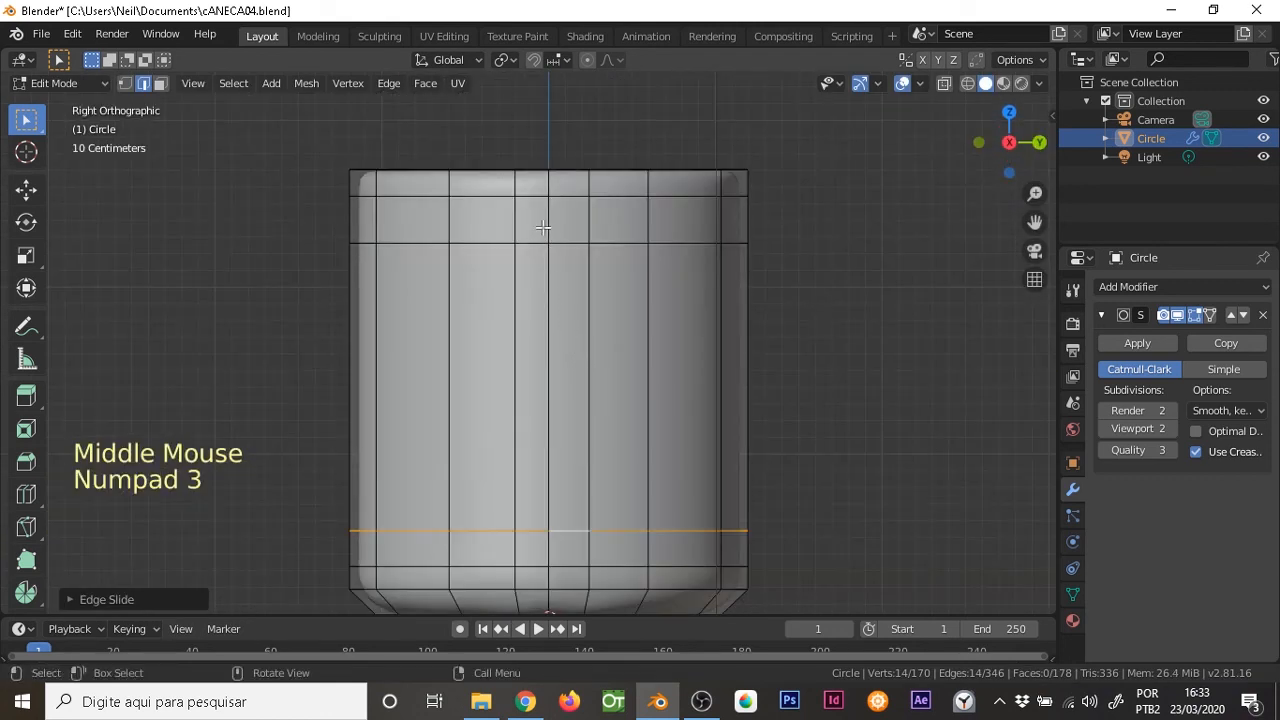
Extrude the two upper wall faces beside the centre edge in six segments, in front view, forming a curved handle down toward the lower wall
key(3)
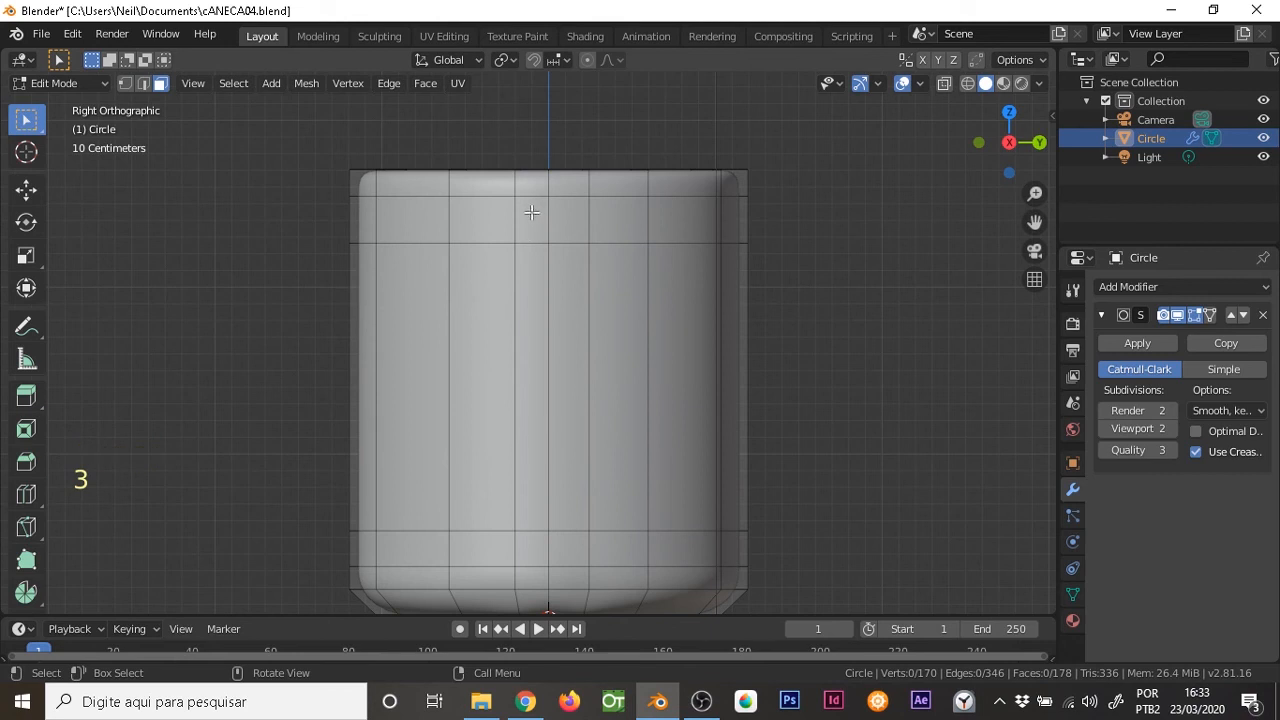
click(531, 214)
shift+click(562, 224)
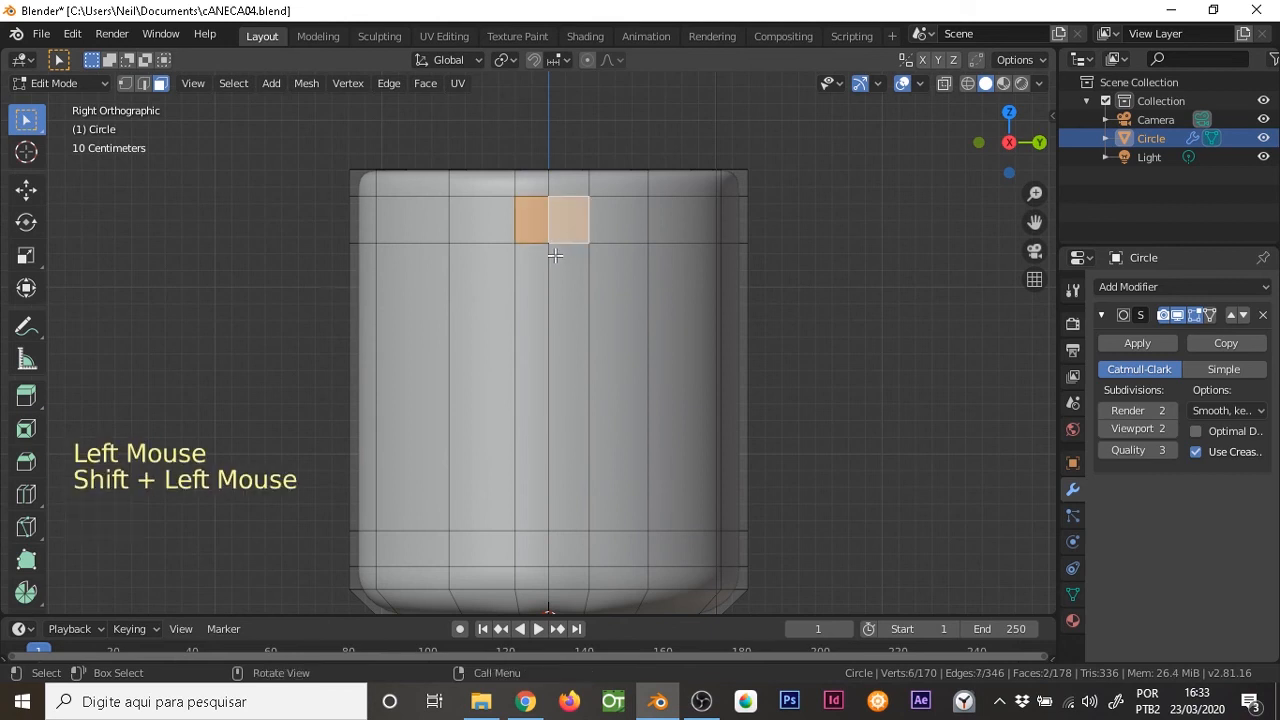
key(KP_3)
key(KP_1)
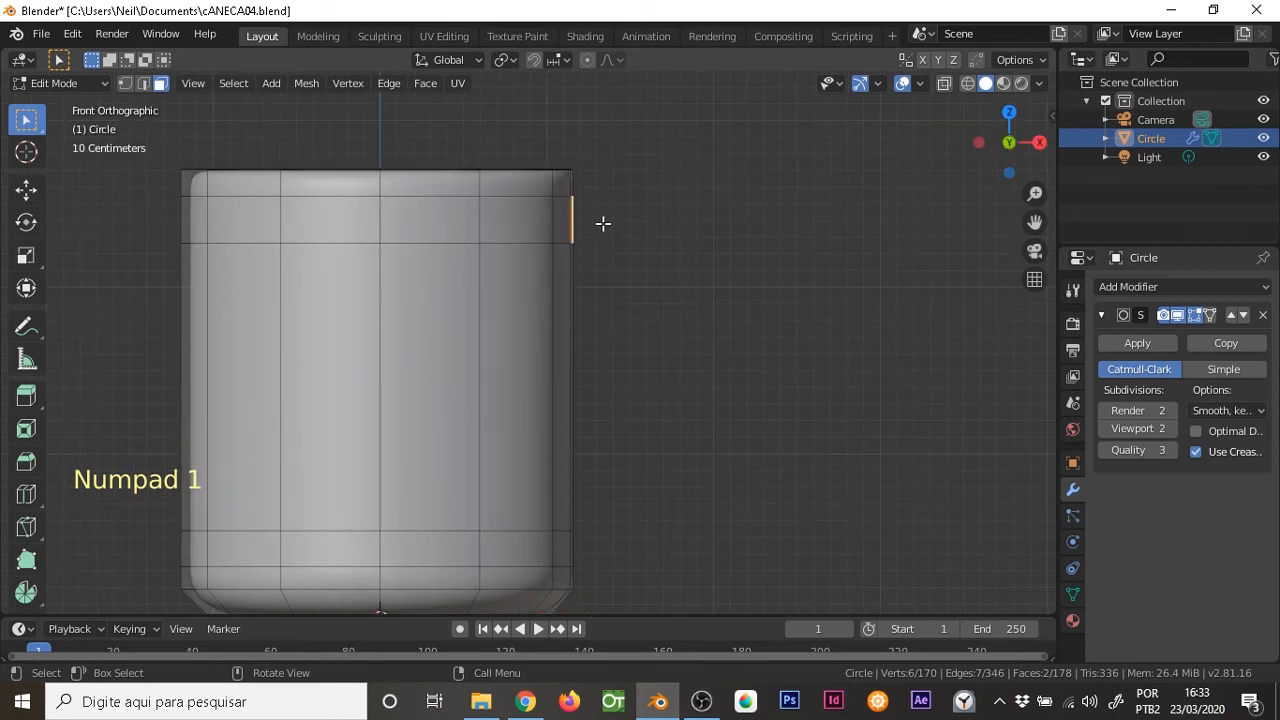
key(ctrl)
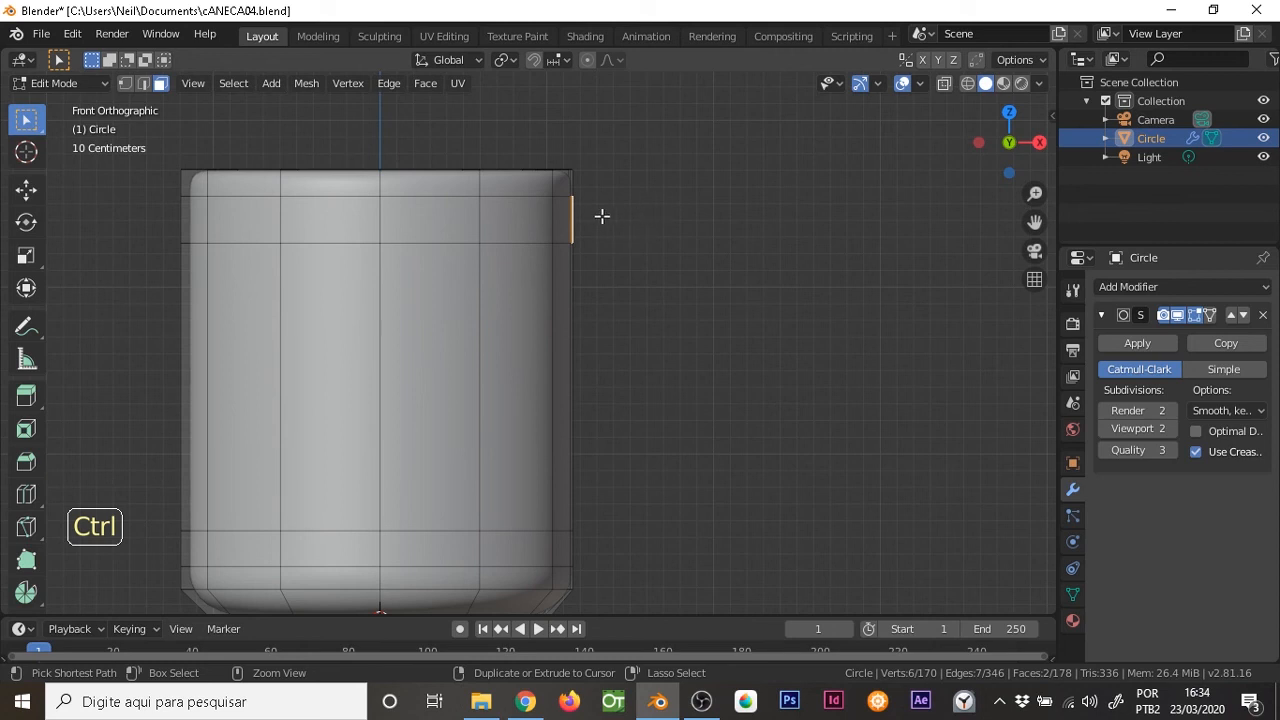
ctrl+right_click(656, 219)
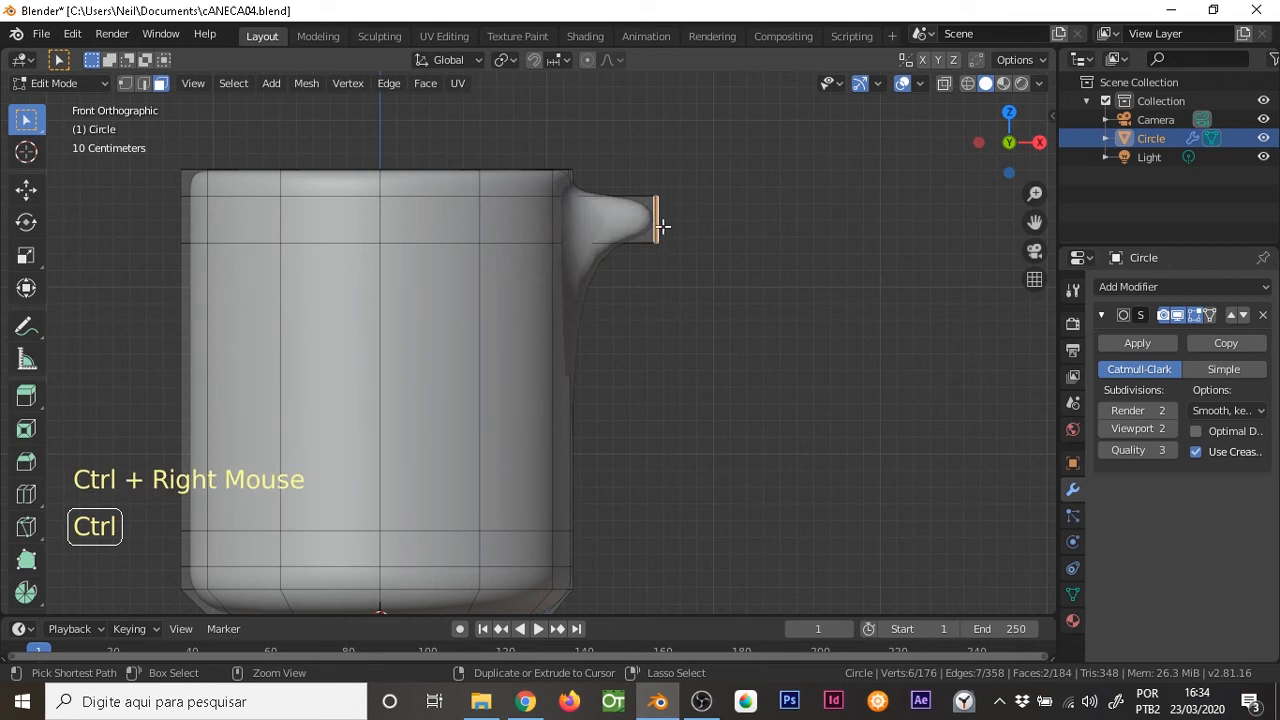
ctrl+right_click(714, 290)
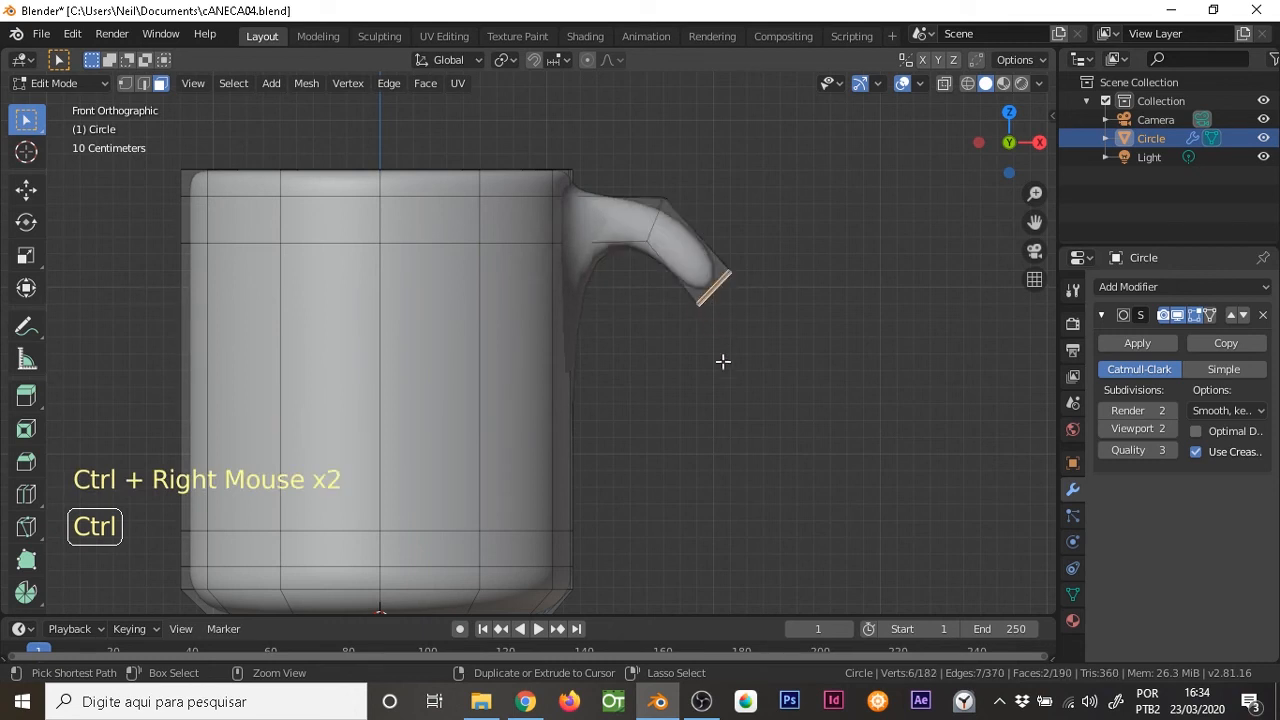
ctrl+right_click(729, 407)
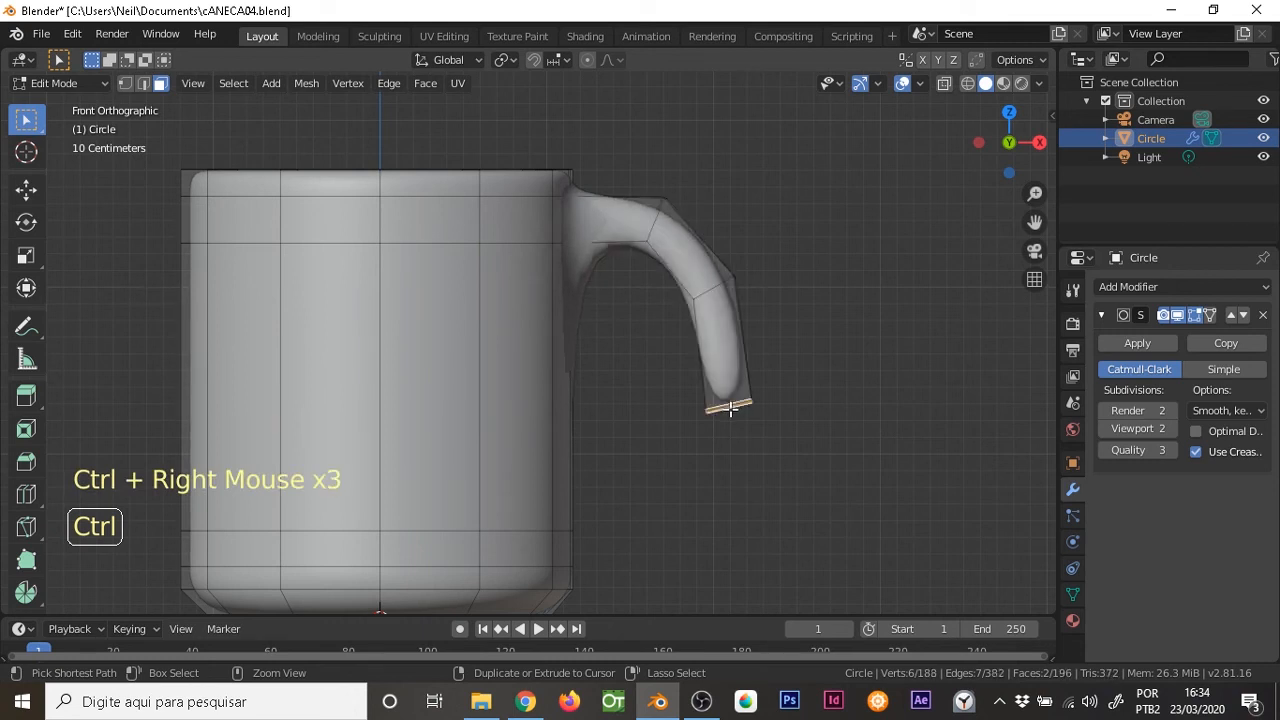
ctrl+right_click(715, 512)
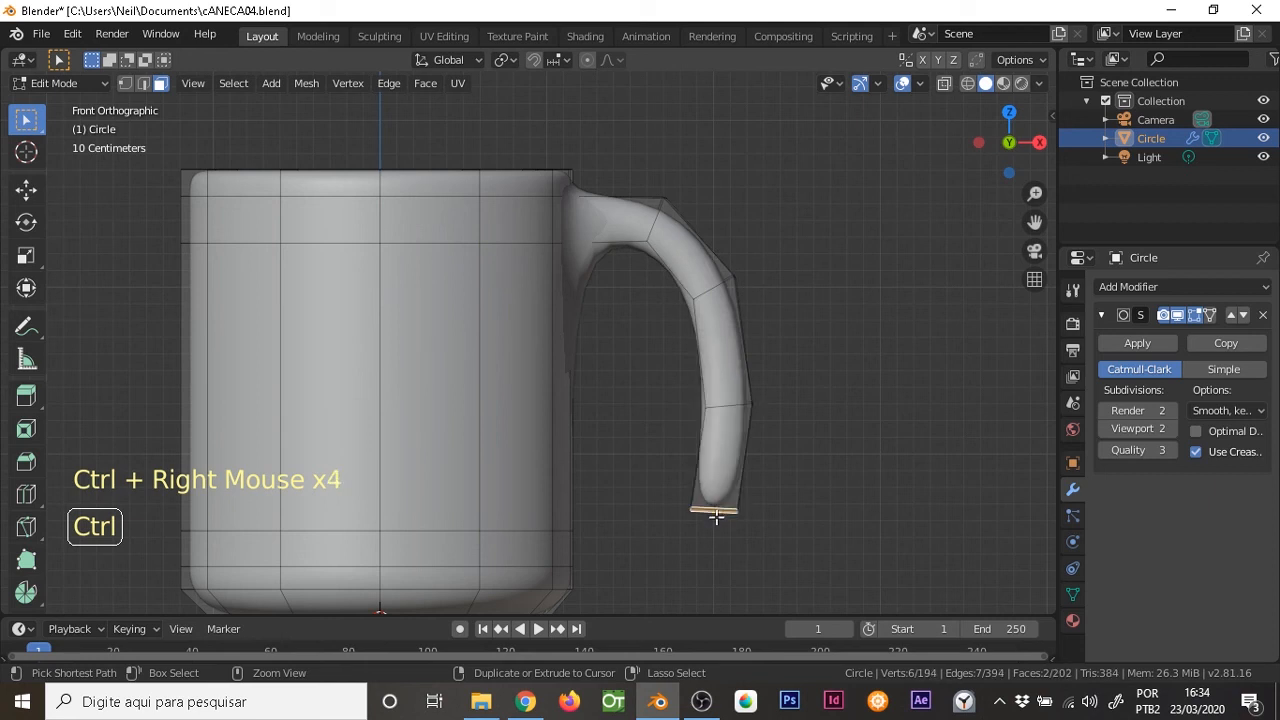
ctrl+right_click(662, 555)
ctrl+right_click(602, 545)
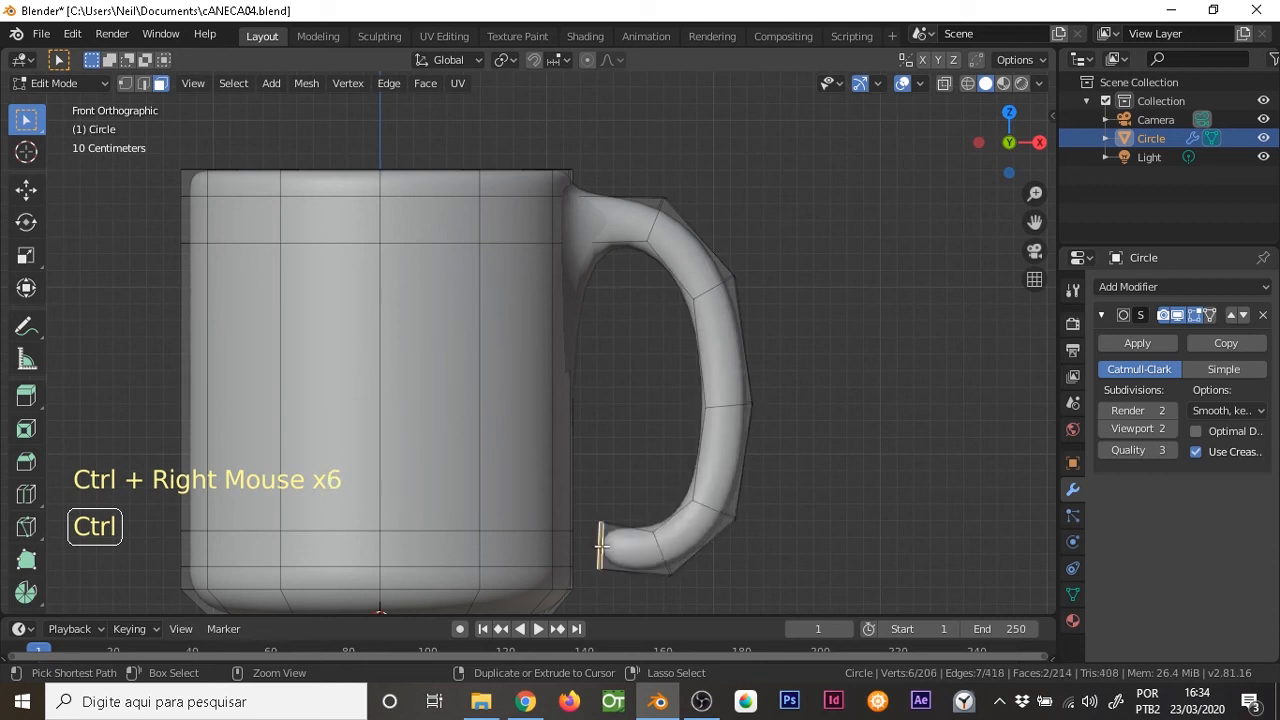
Move the handle's end faces closer to the lower wall and flatten them by scaling to 0 along the global X axis
key(g)
click(609, 505)
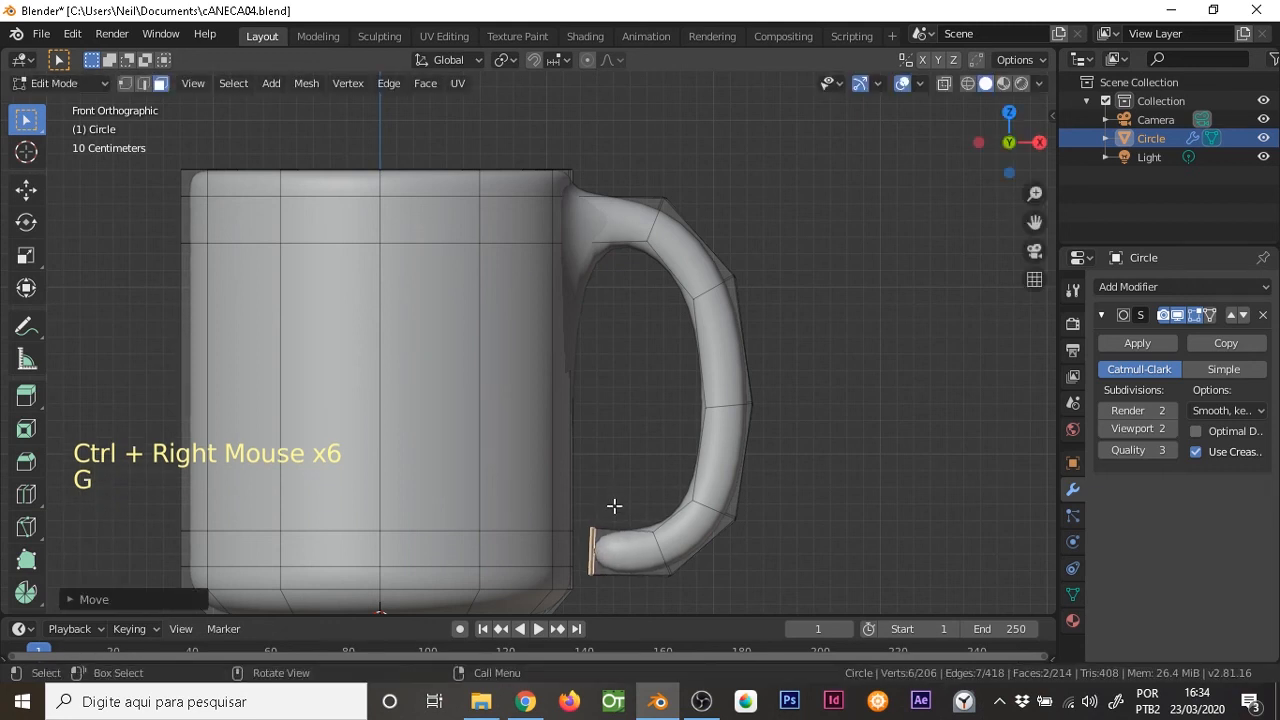
key(s)
key(x)
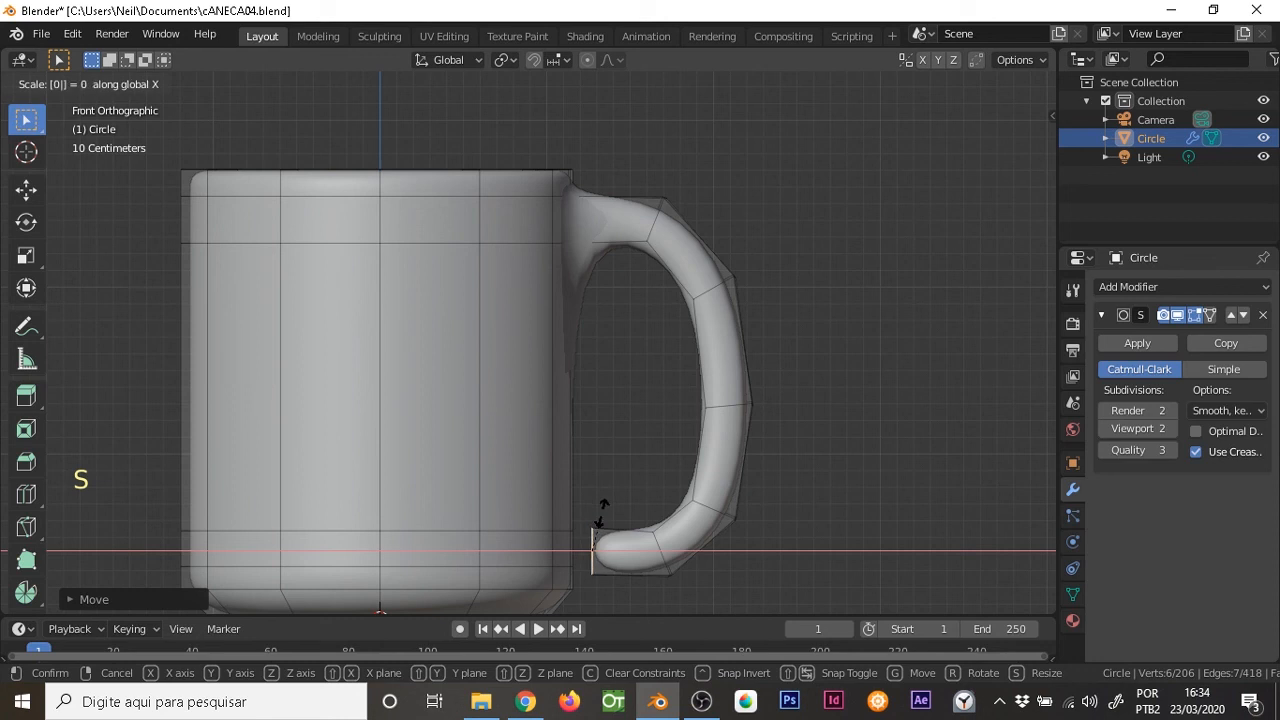
click(598, 526)
Join the handle's end faces to the two opposite lower wall faces with Bridge Edge Loops and scale the bridged faces to about 0.87
middle_drag(628, 487, 550, 532)
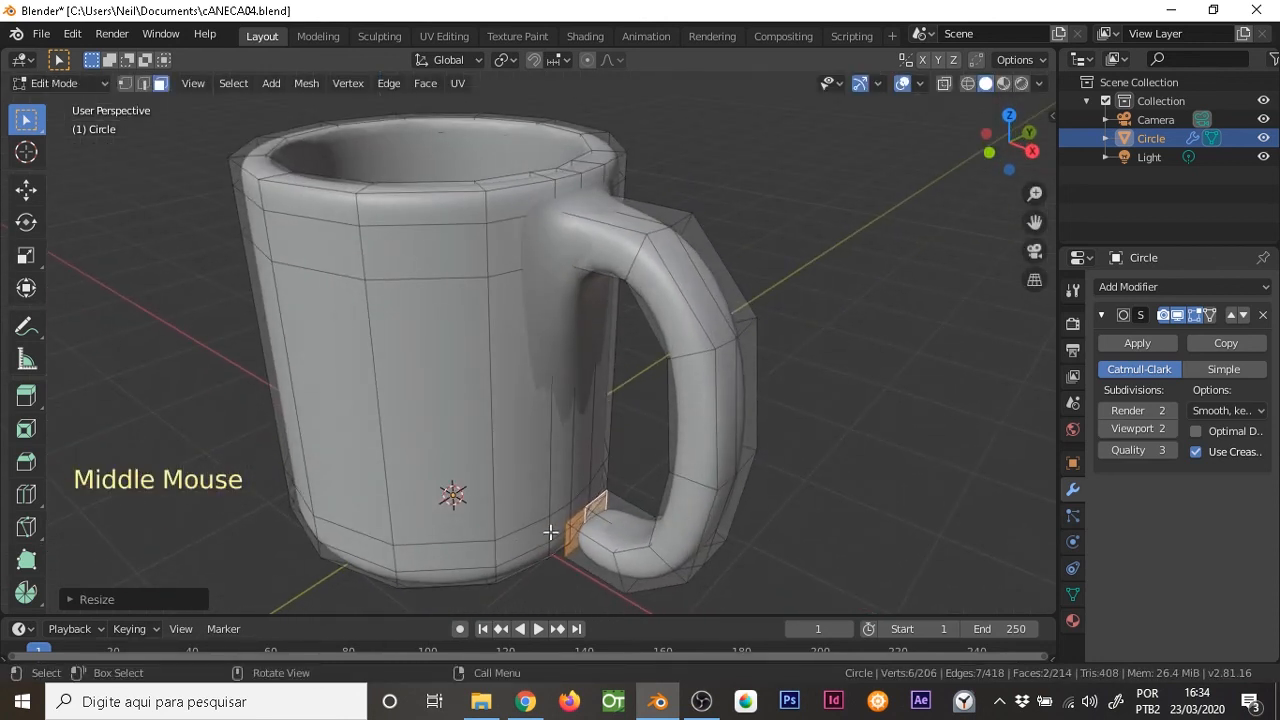
shift+click(580, 522)
shift+click(586, 506)
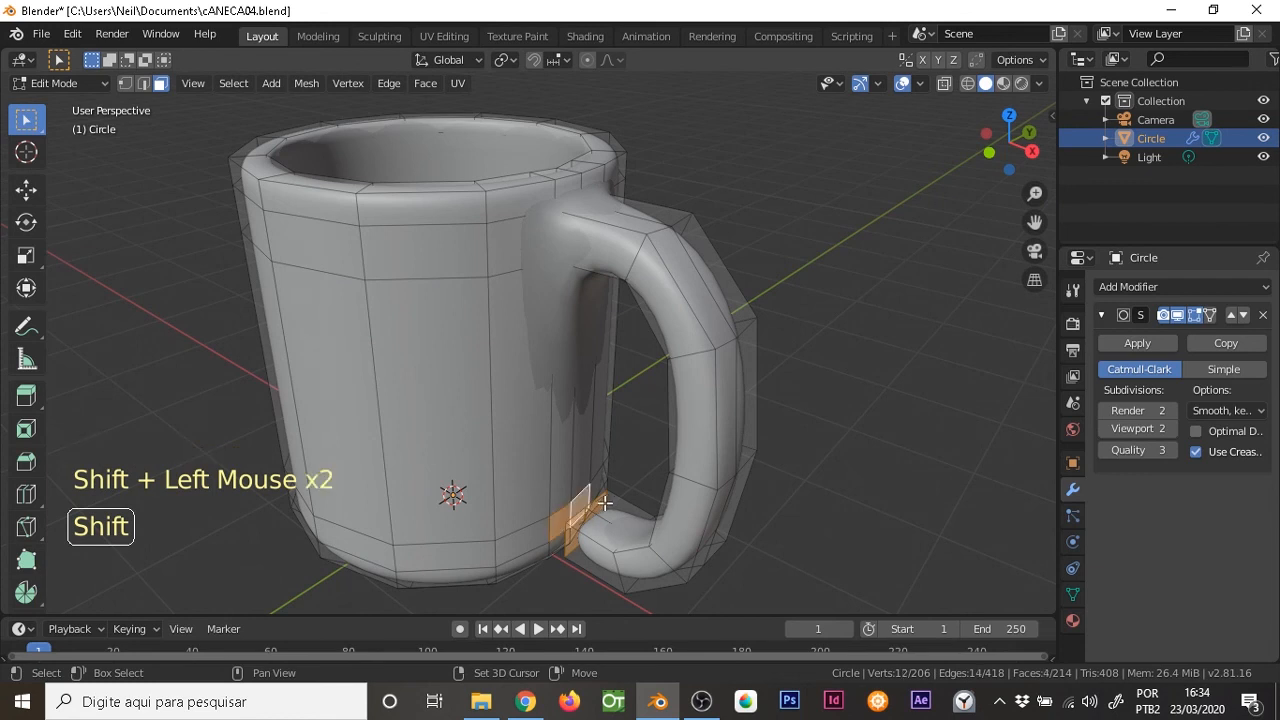
middle_drag(602, 496, 569, 410)
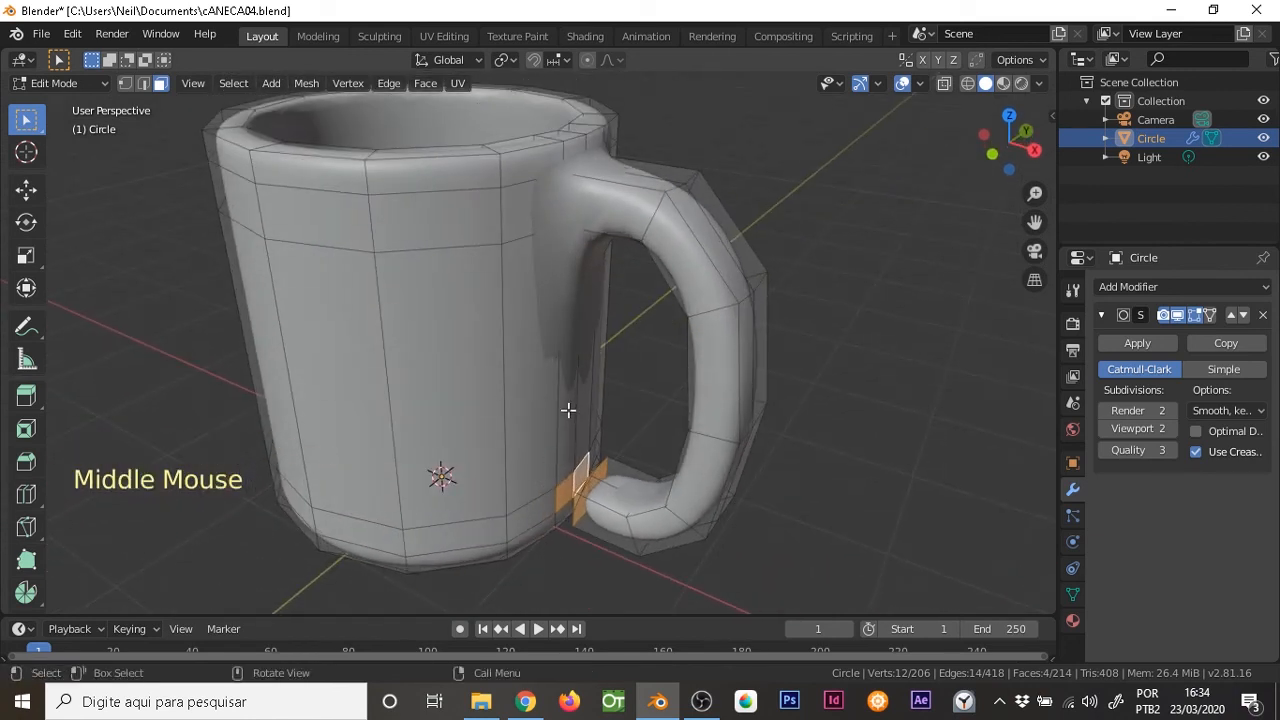
key(F3)
text(br)
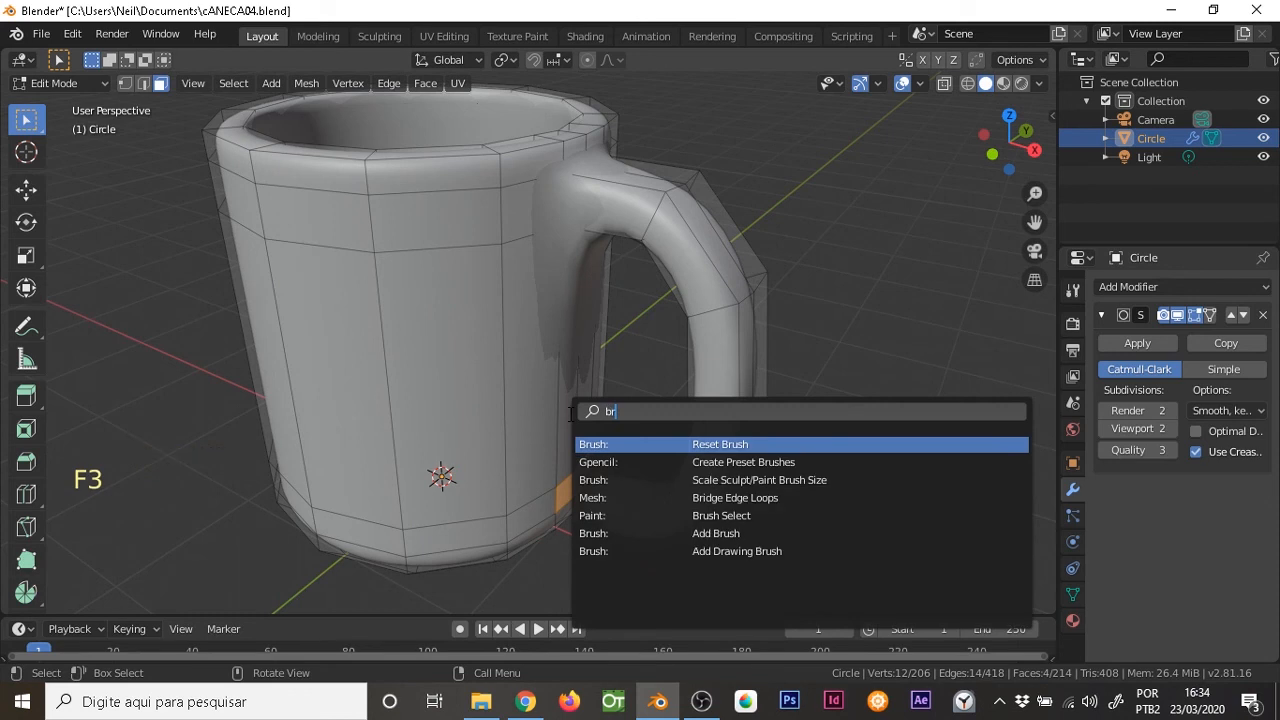
text(d)
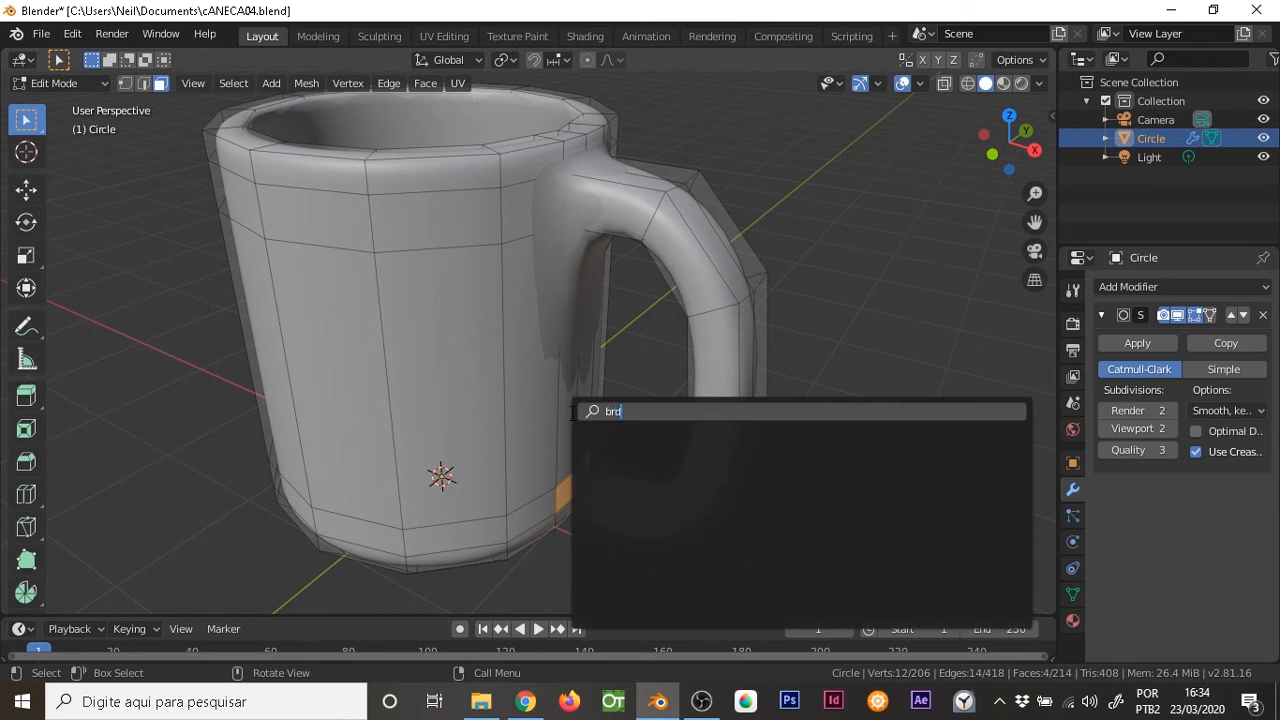
key(BackSpace)
text(i)
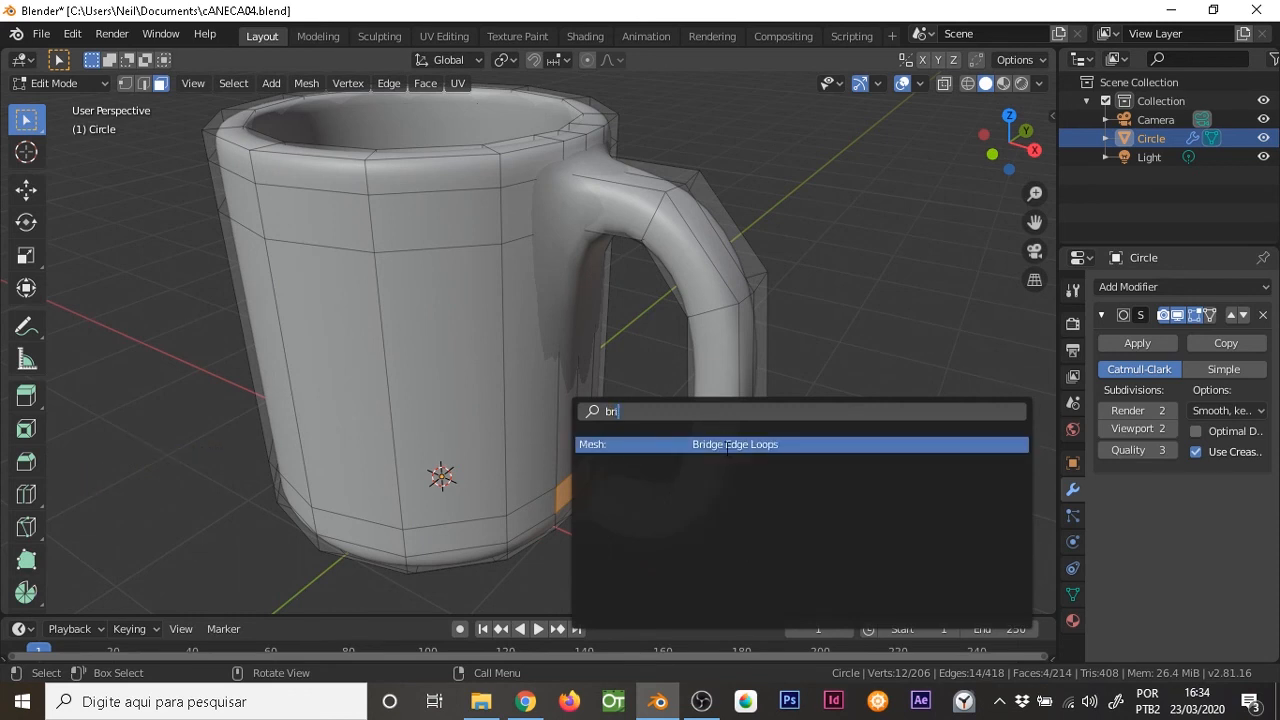
click(731, 446)
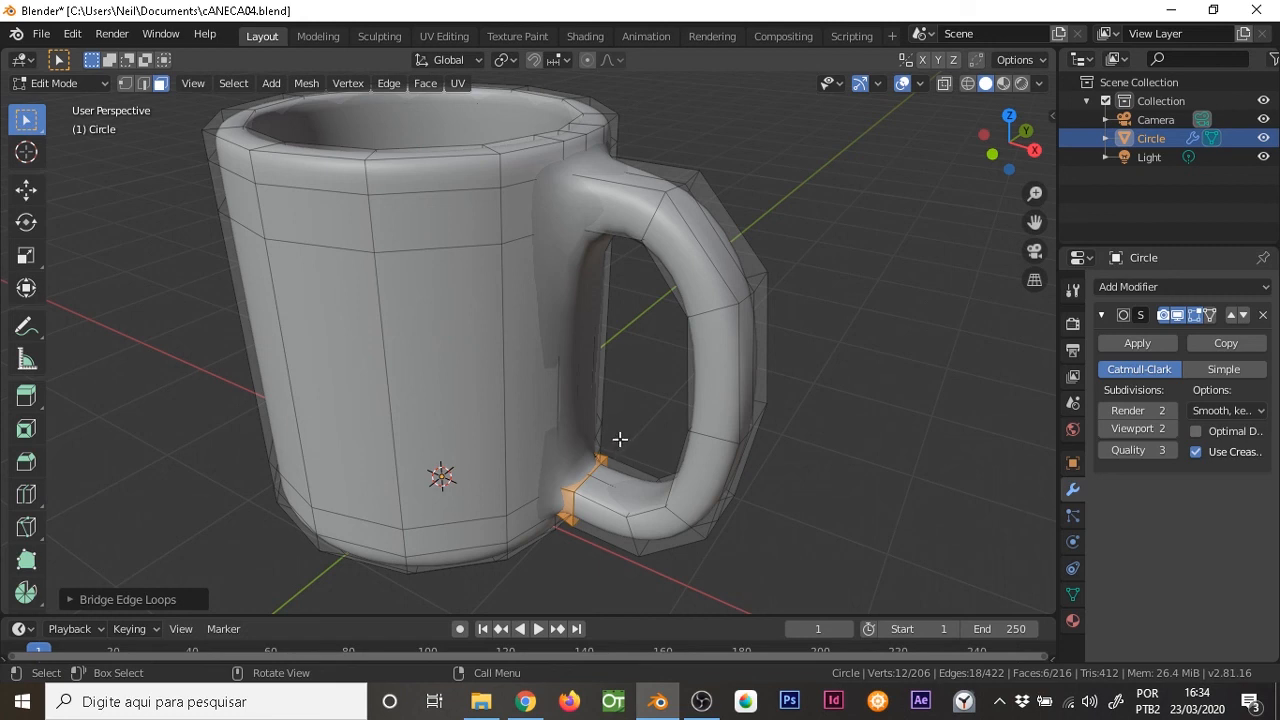
key(s)
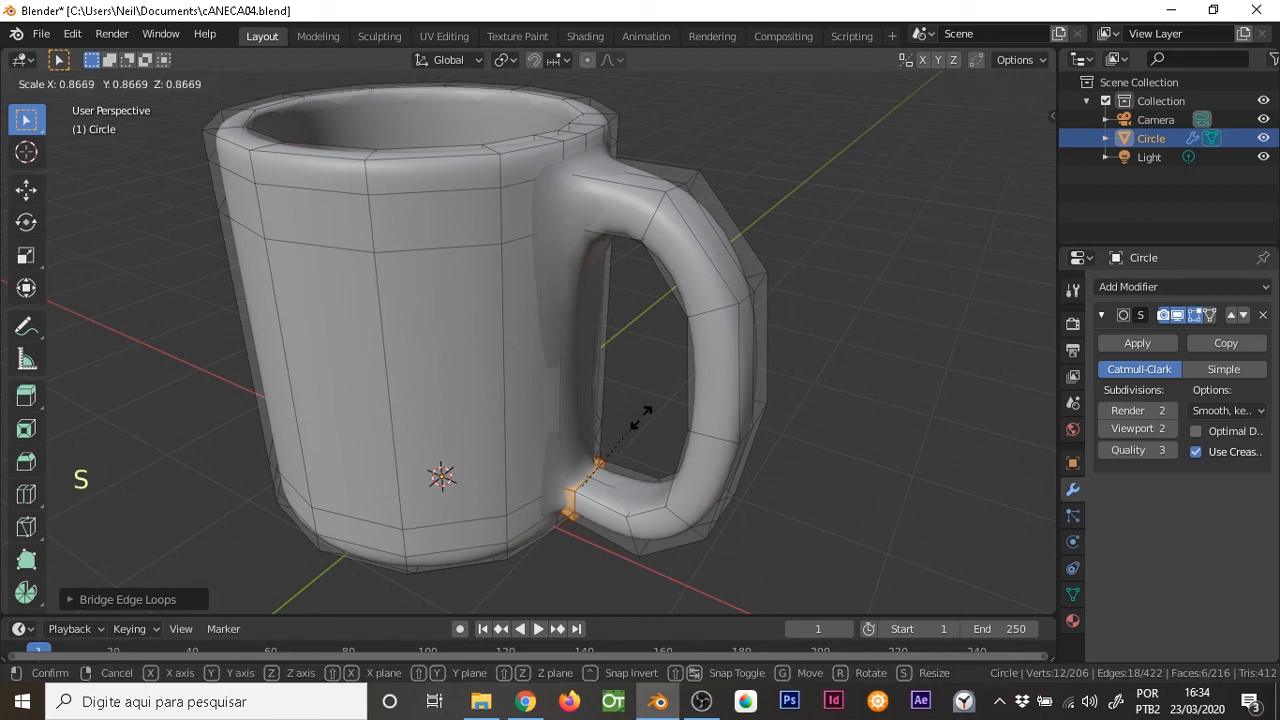
click(643, 411)
Add a loop cut around the handle's upper segment and slide it close to the mug wall
middle_drag(665, 250, 604, 365)
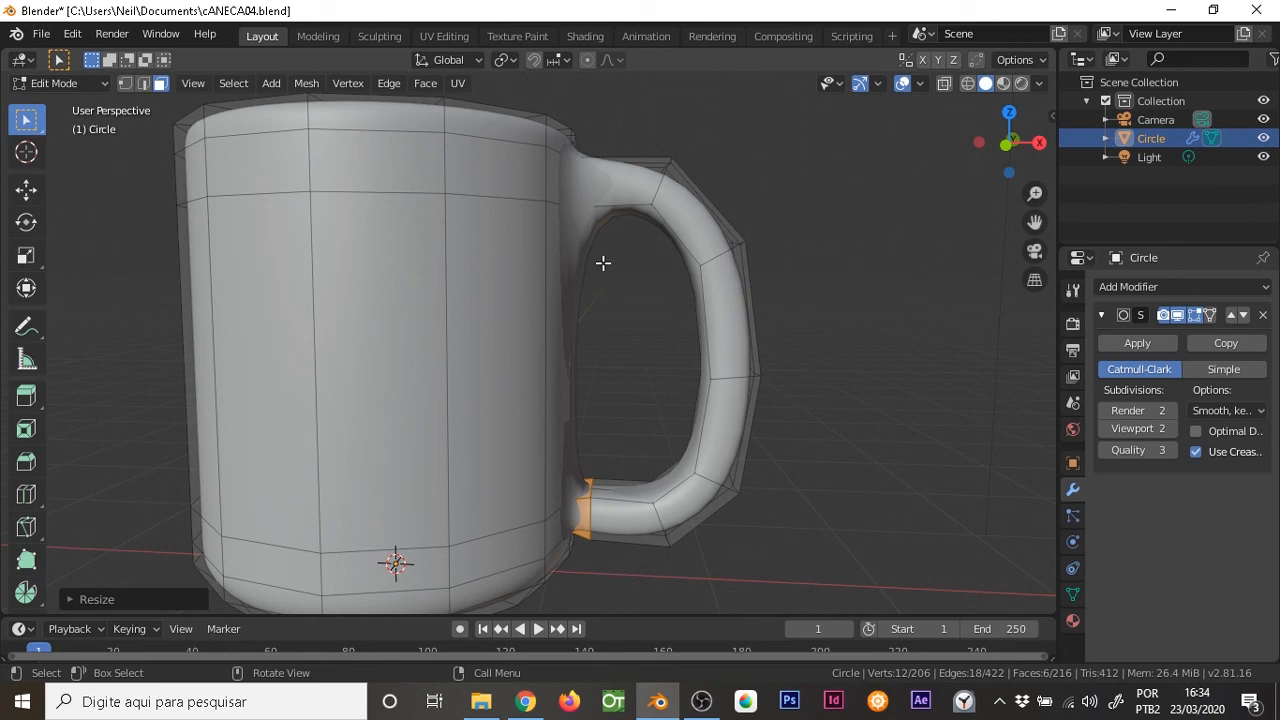
key(ctrl+r)
click(618, 197)
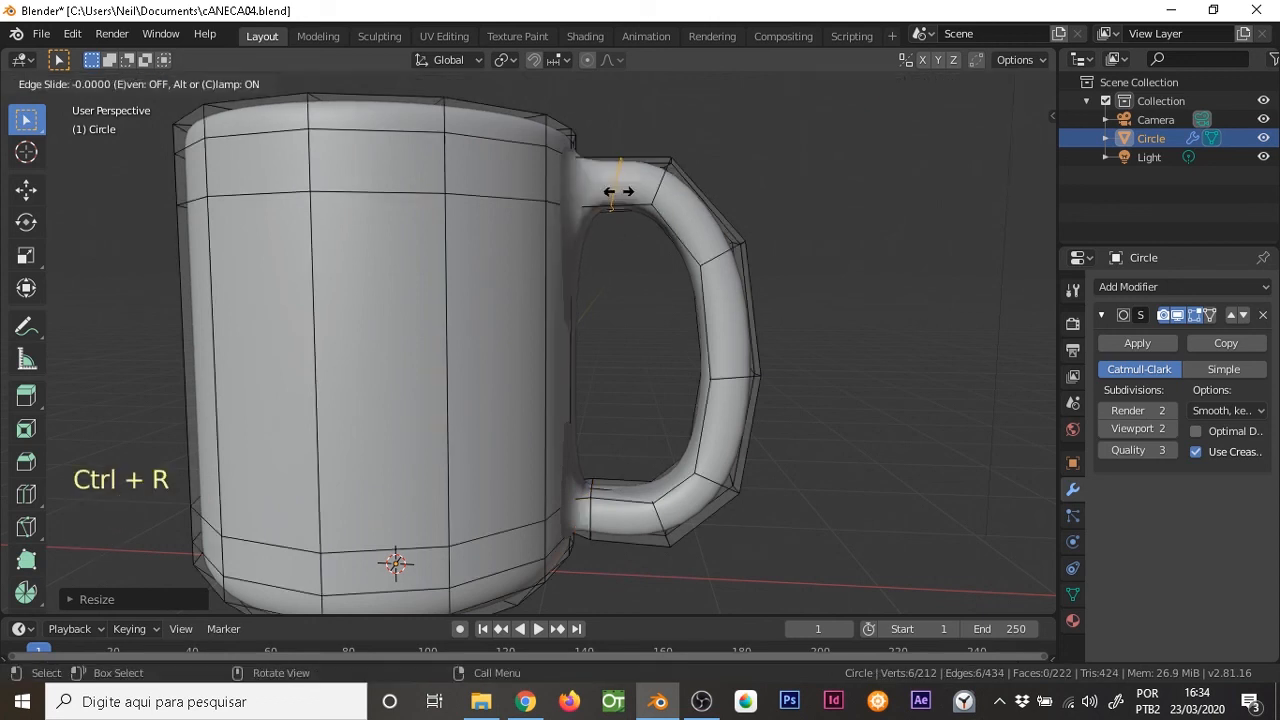
click(578, 194)
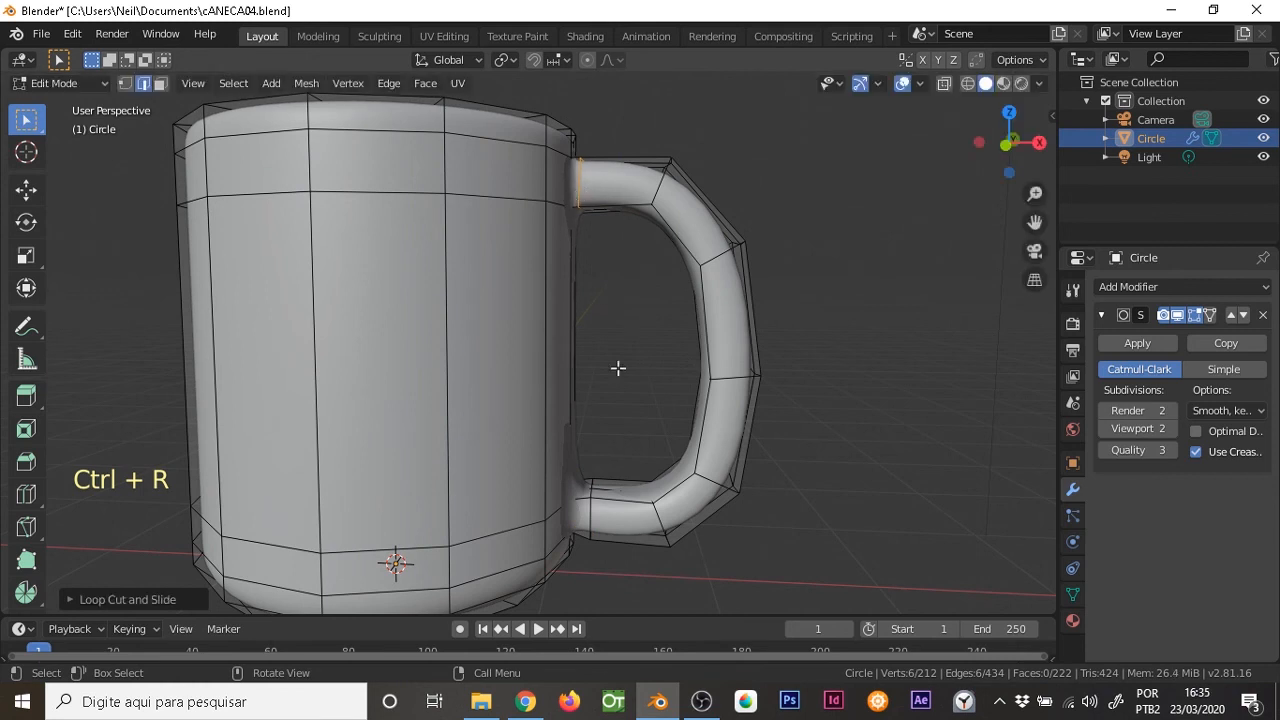
Scale the edge loop around the handle's lower joint to about 0.93 and show the finished mug in Object Mode
middle_drag(594, 233, 556, 182)
middle_drag(606, 466, 620, 494)
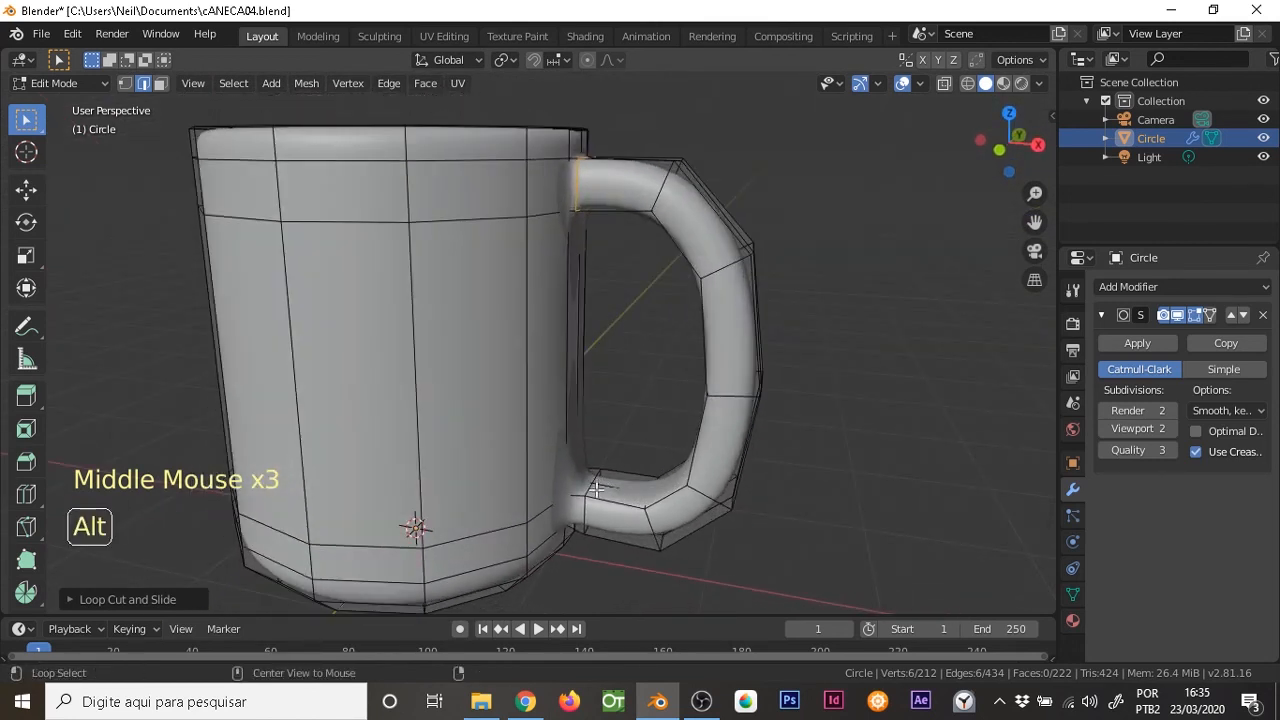
alt+click(601, 486)
key(s)
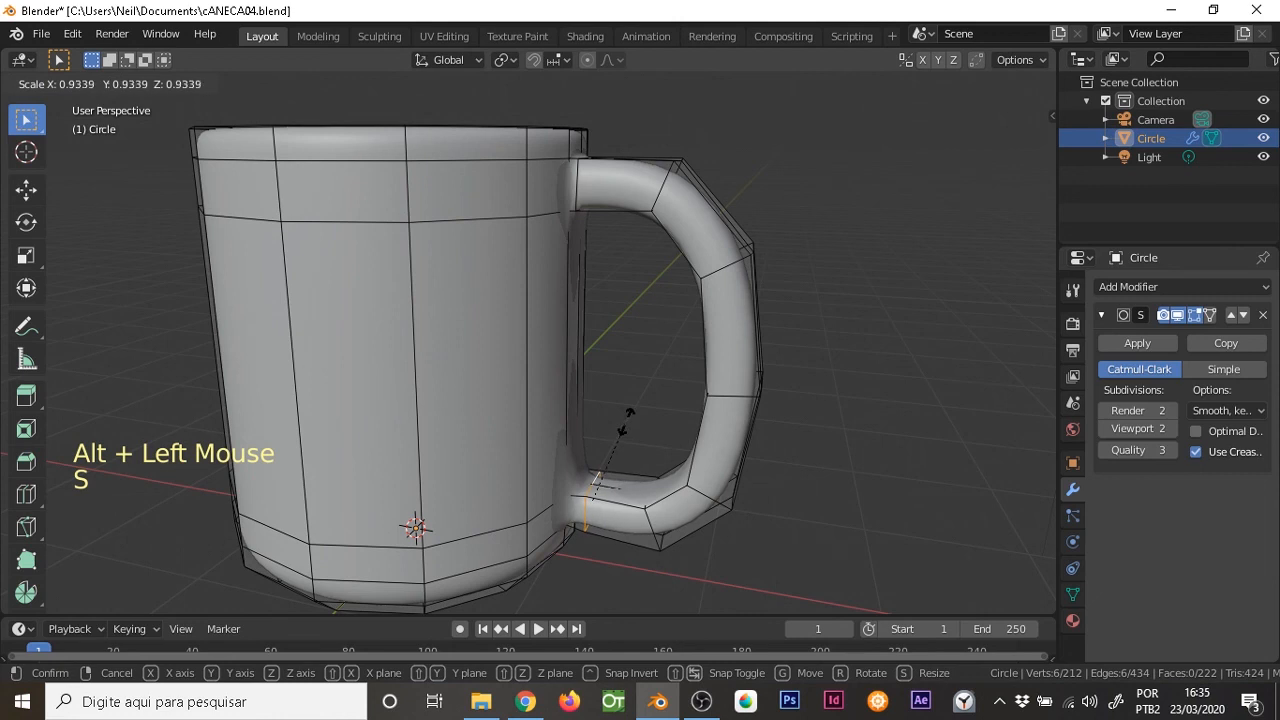
click(622, 428)
middle_drag(595, 460, 611, 331)
key(Tab)
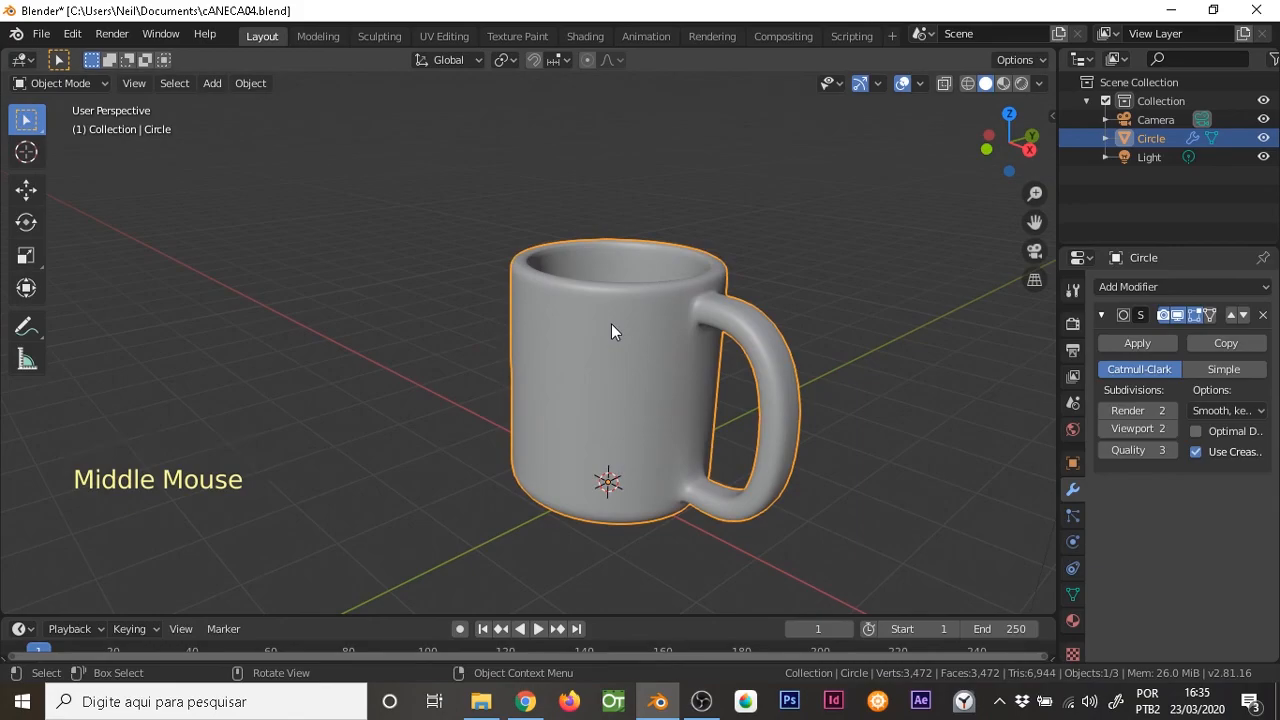